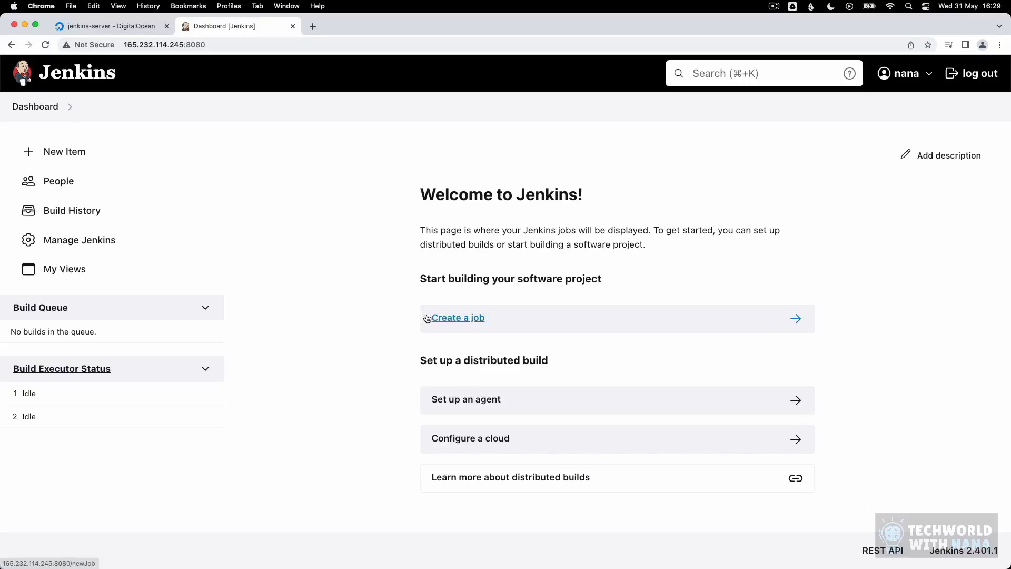
# Step: Start a new item named 'my-job' and pick Freestyle project as its type
pyautogui.click(53, 152)
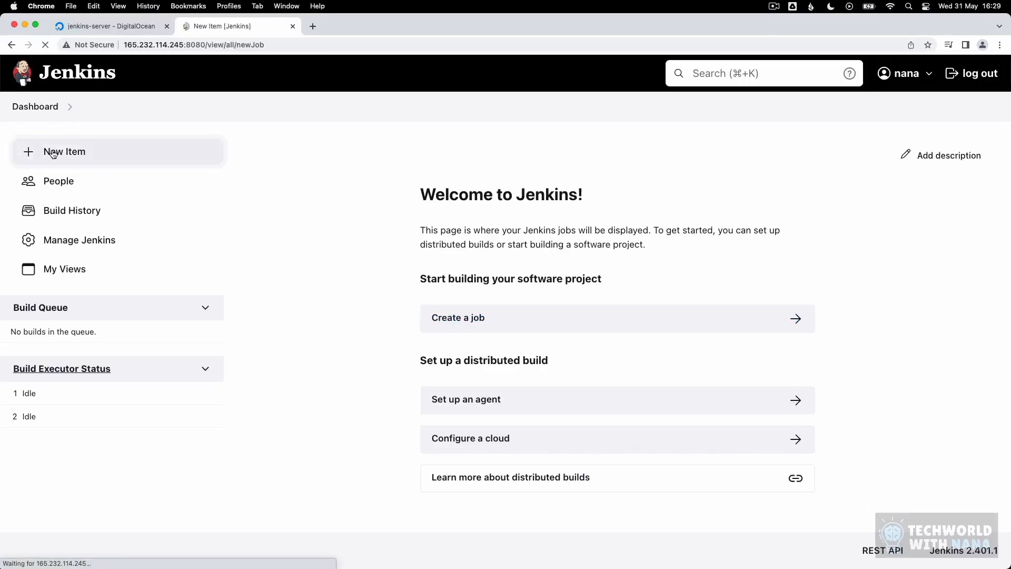
pyautogui.scroll(-3, 822, 324)
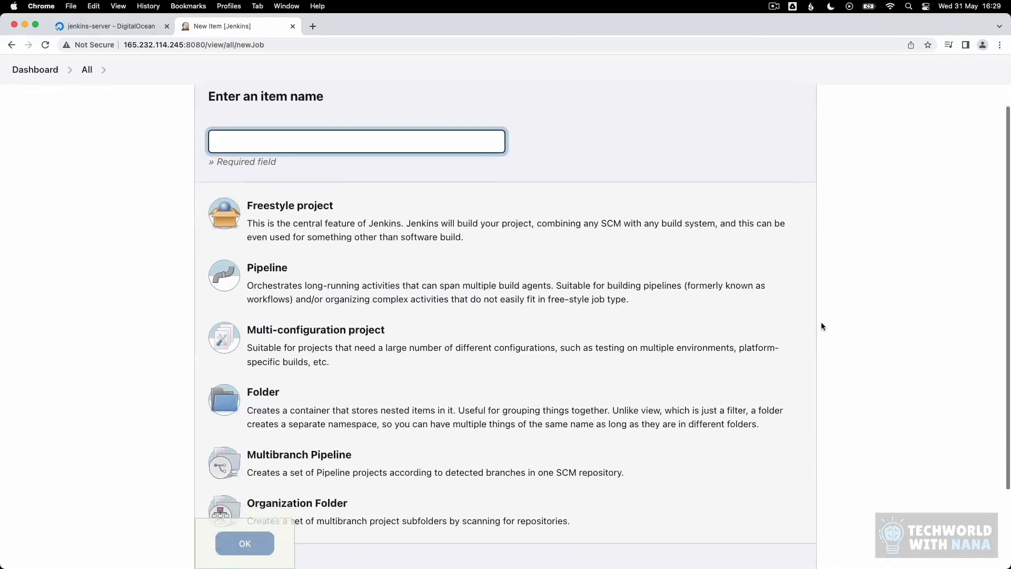
pyautogui.write('my-job')
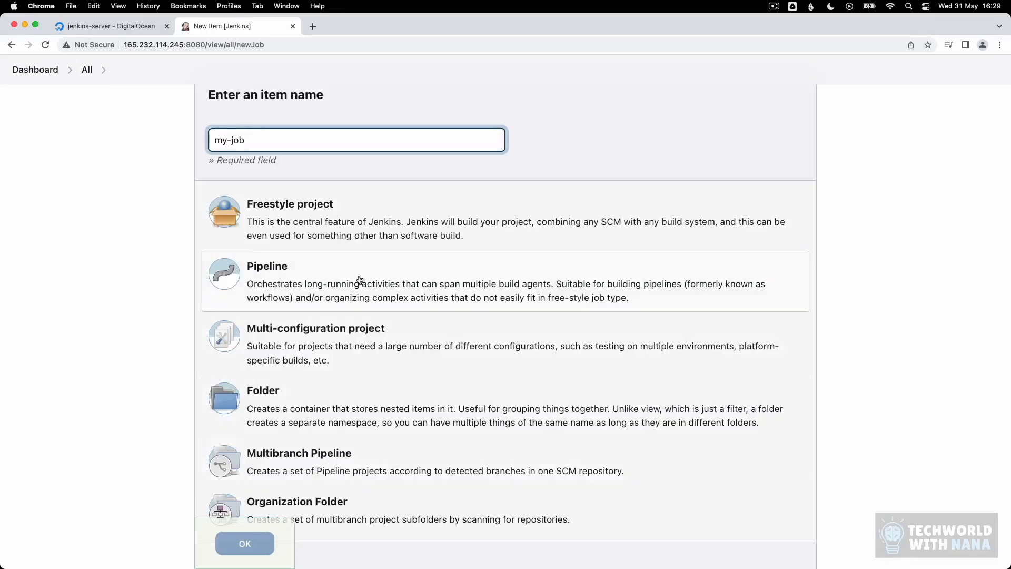
pyautogui.scroll(-2, 463, 289)
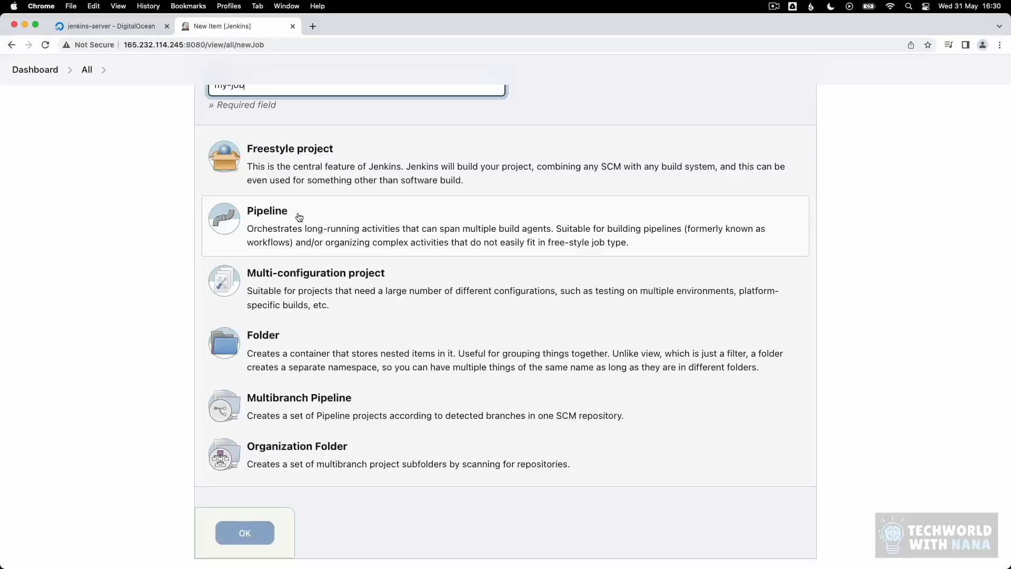
pyautogui.scroll(2, 298, 217)
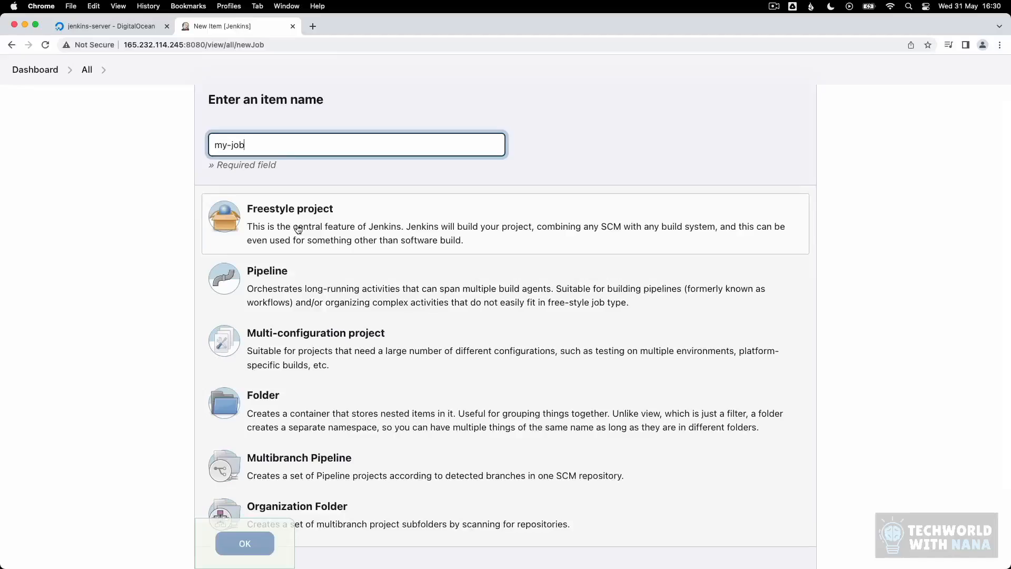
pyautogui.click(299, 229)
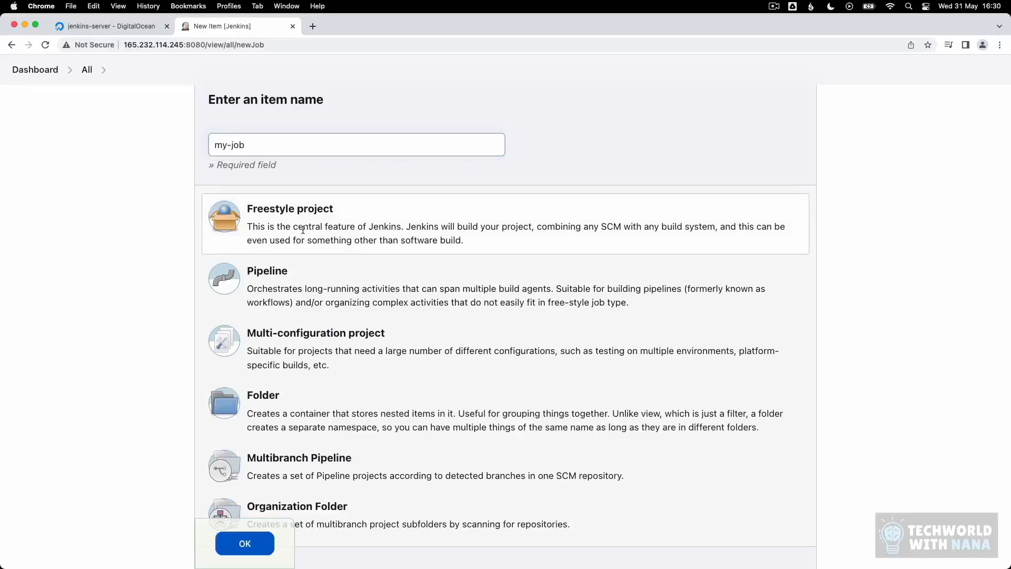
# Step: Create my-job and add an Execute shell build step to its configuration
pyautogui.click(259, 548)
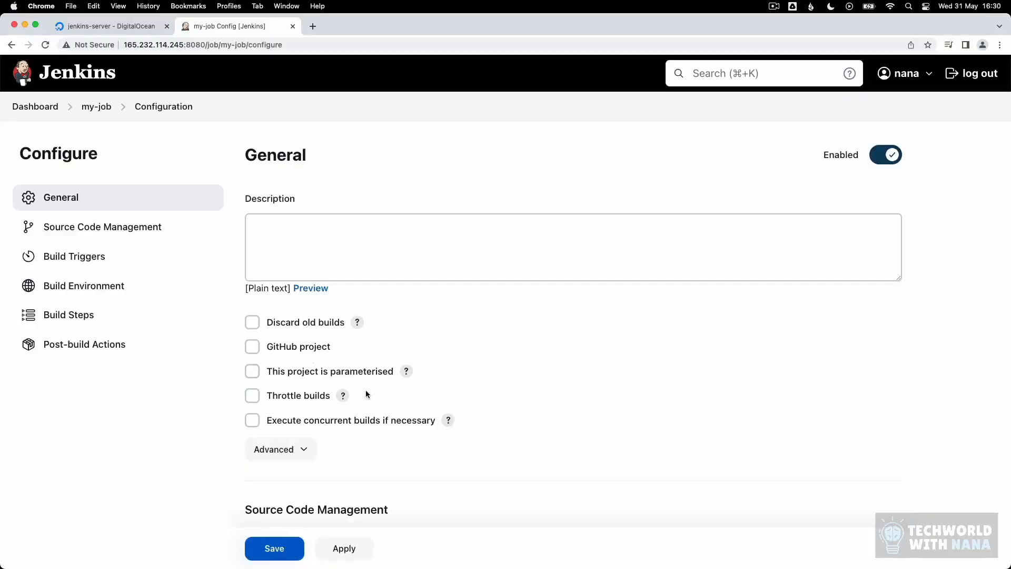
pyautogui.scroll(-5, 400, 398)
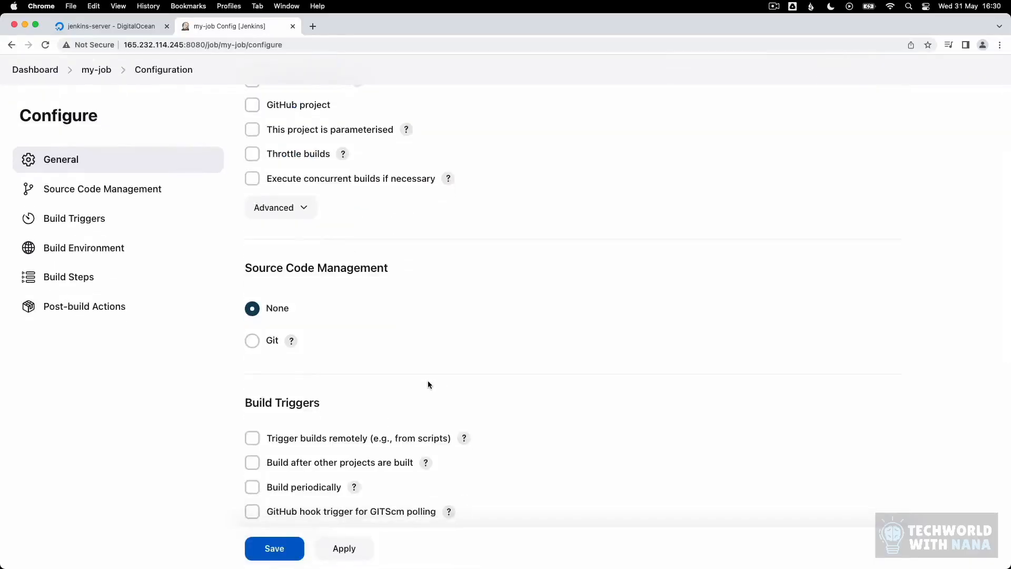
pyautogui.scroll(2, 427, 385)
pyautogui.scroll(-7, 428, 384)
pyautogui.scroll(-5, 428, 380)
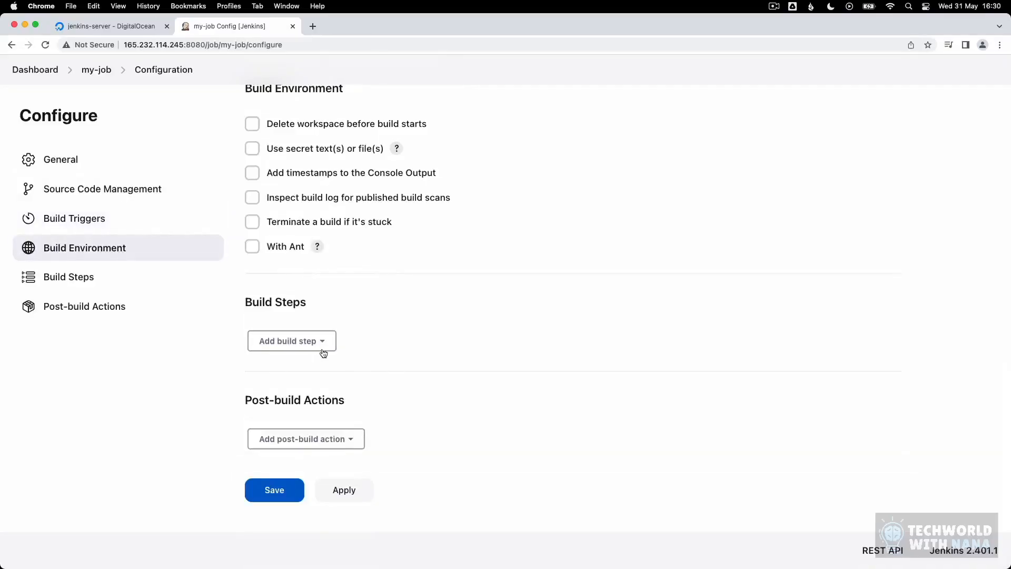
pyautogui.click(318, 347)
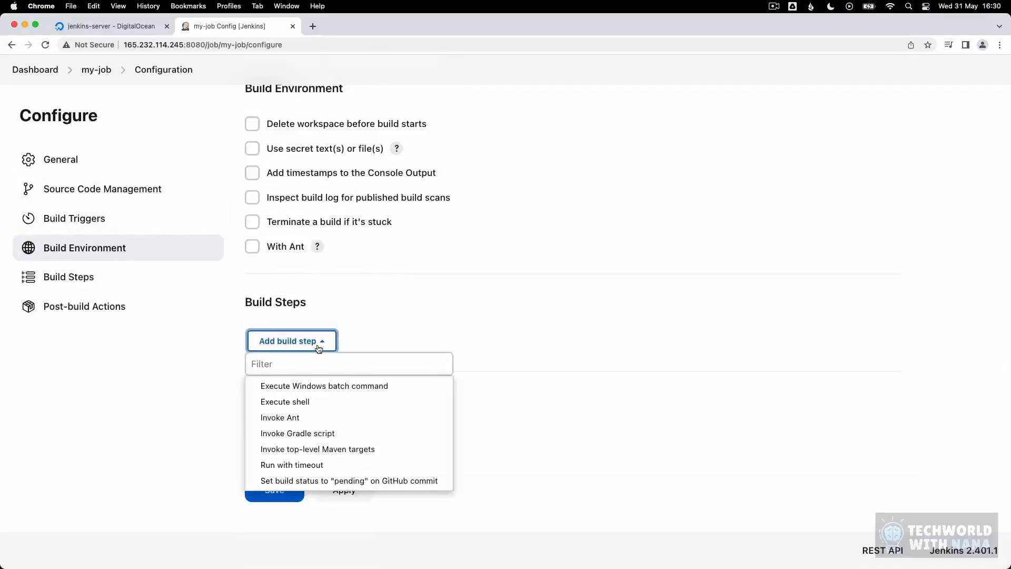
pyautogui.click(311, 403)
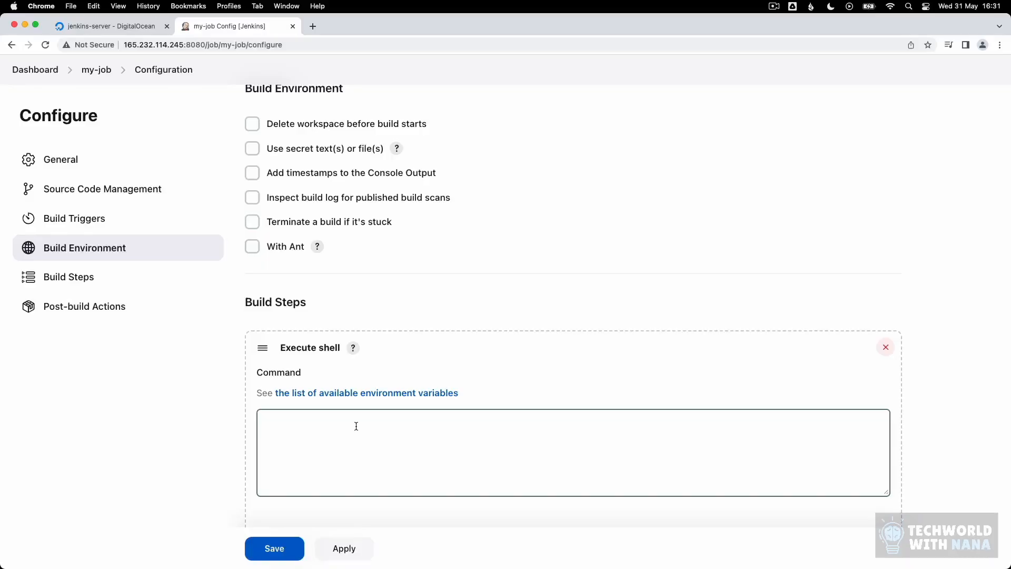
# Step: Enter 'npm --version' as the shell step's command, removing a stray 'mvn' line
pyautogui.click(356, 425)
pyautogui.write('npm --version')
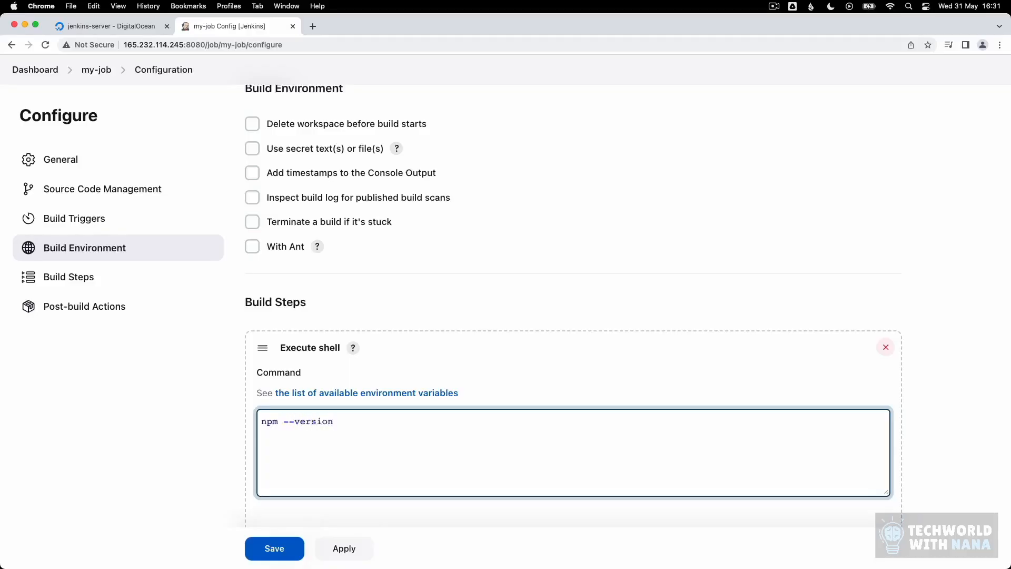
pyautogui.scroll(-3, 465, 443)
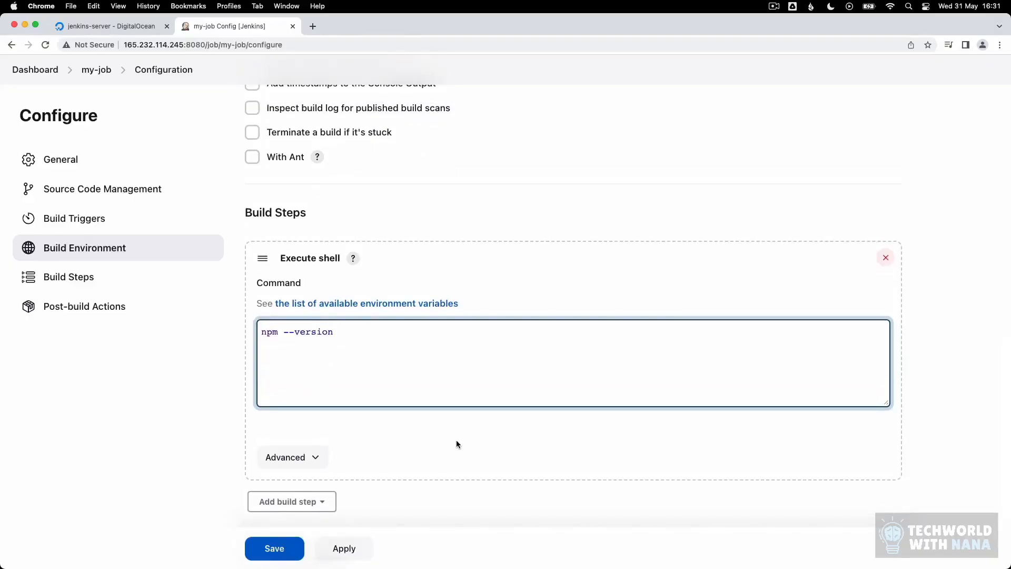
pyautogui.write('mvn')
pyautogui.press('BackSpace')
pyautogui.press('BackSpace')
pyautogui.press('BackSpace')
pyautogui.scroll(-1, 415, 440)
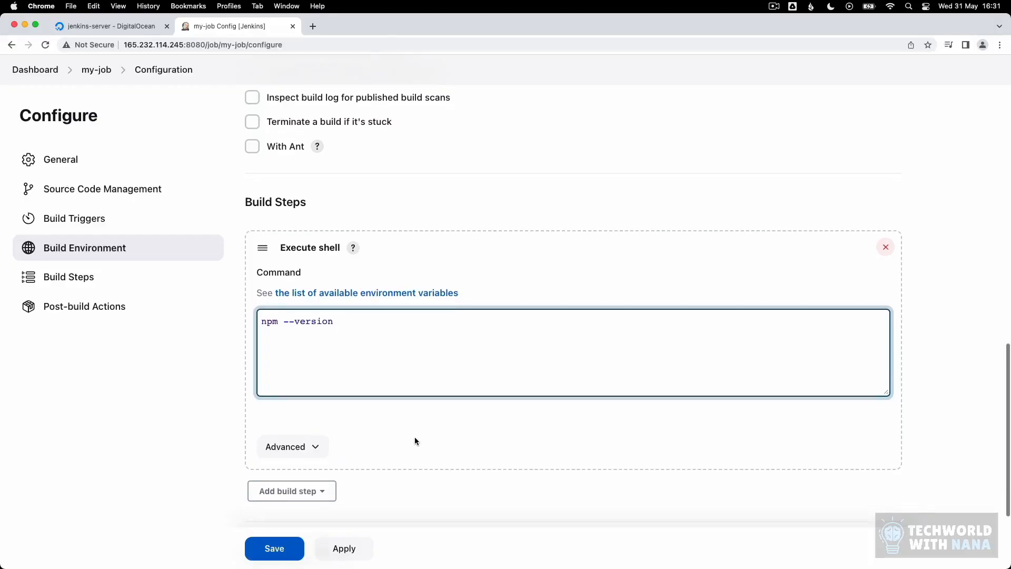
pyautogui.click(292, 491)
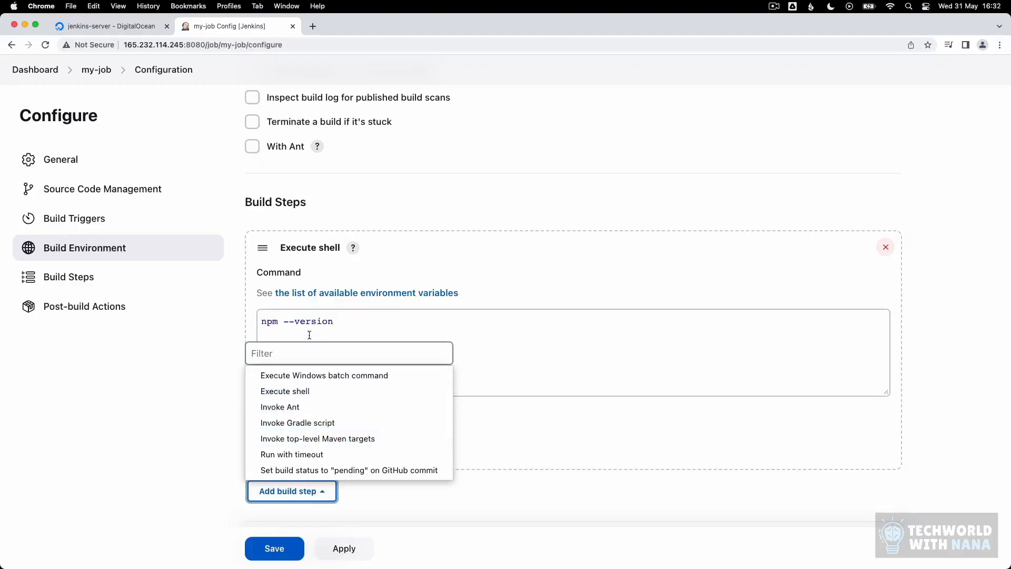
# Step: Open Manage Jenkins > Tools in a second browser tab from the Dashboard link
pyautogui.rightClick(36, 72)
pyautogui.click(69, 78)
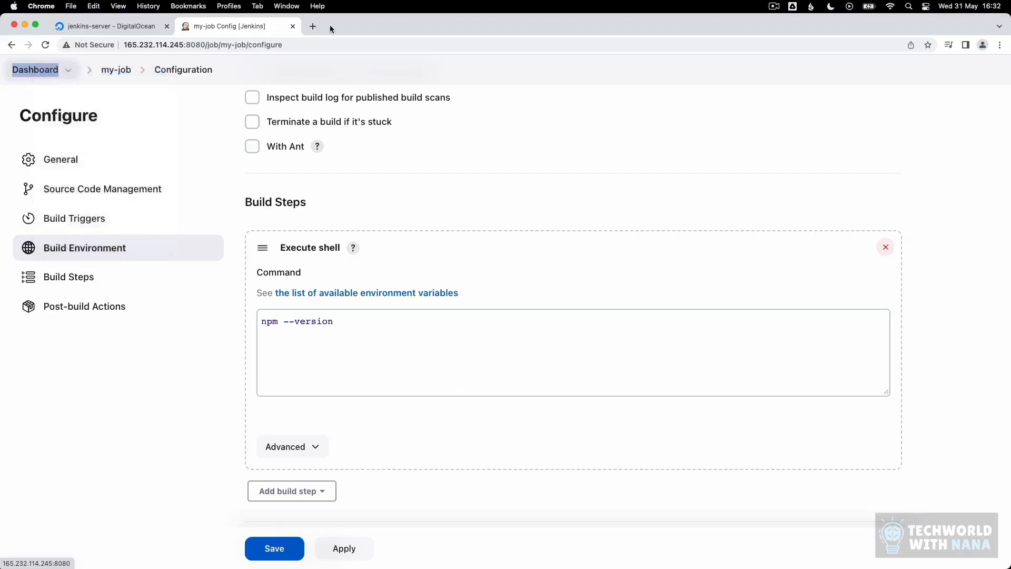
pyautogui.click(327, 24)
pyautogui.click(132, 239)
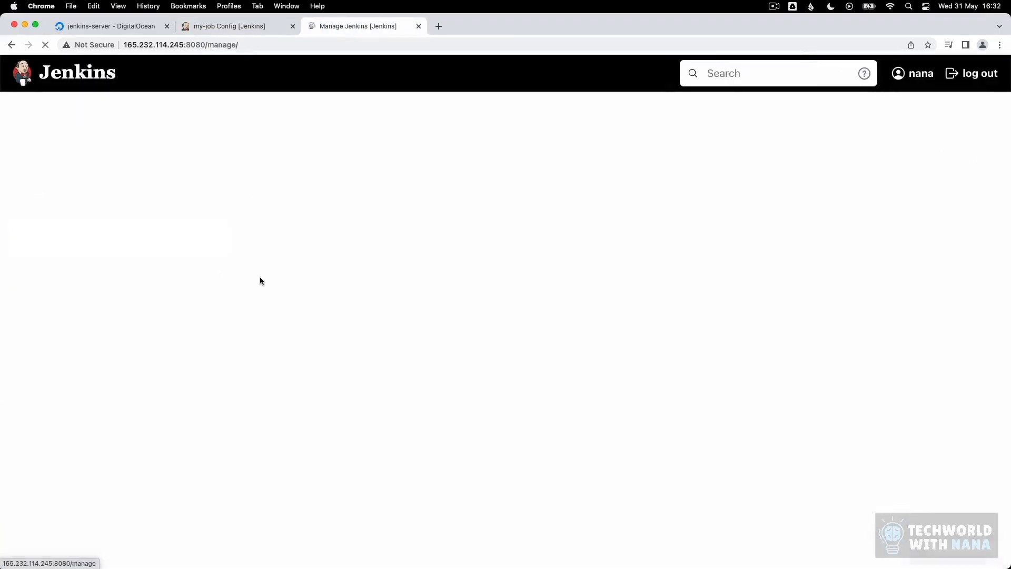
pyautogui.click(580, 274)
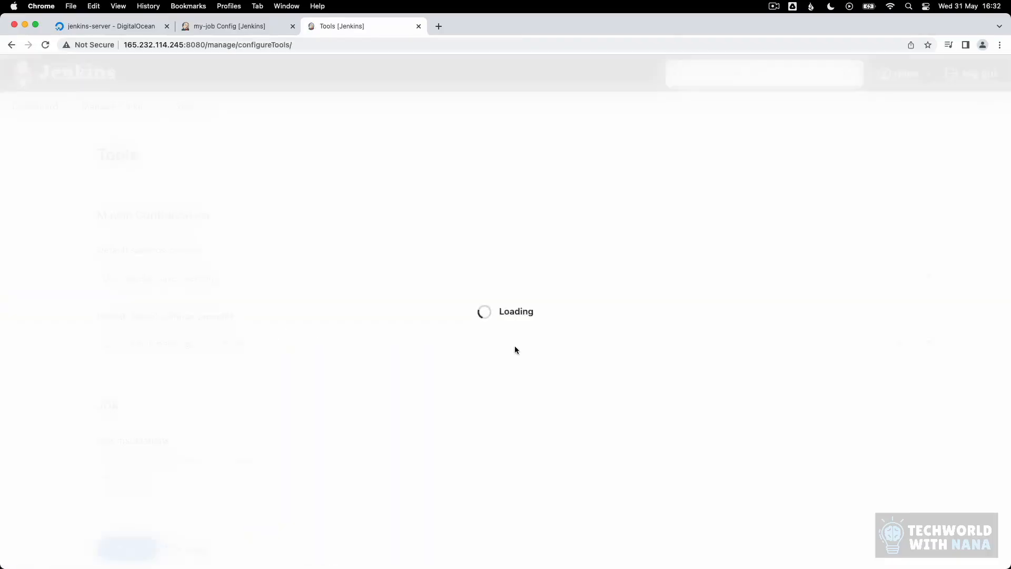
pyautogui.scroll(-10, 502, 352)
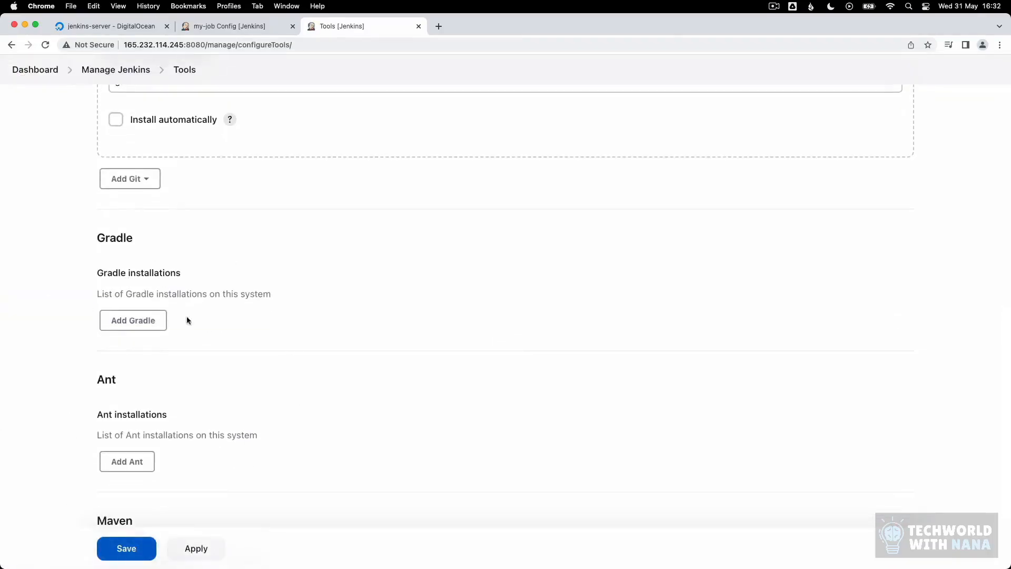
# Step: Add an Invoke top-level Maven targets build step to my-job after the shell step
pyautogui.click(209, 25)
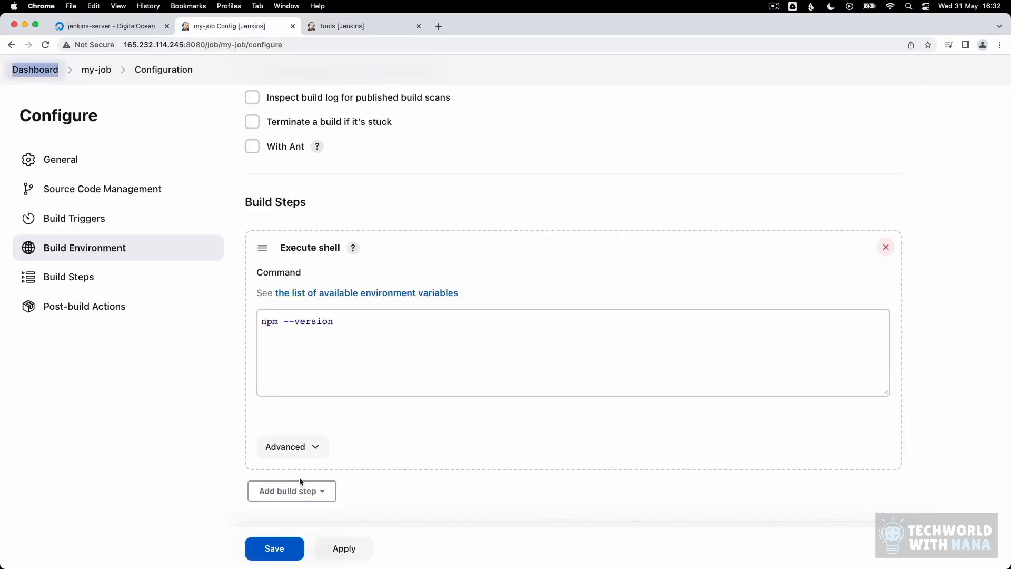
pyautogui.click(307, 491)
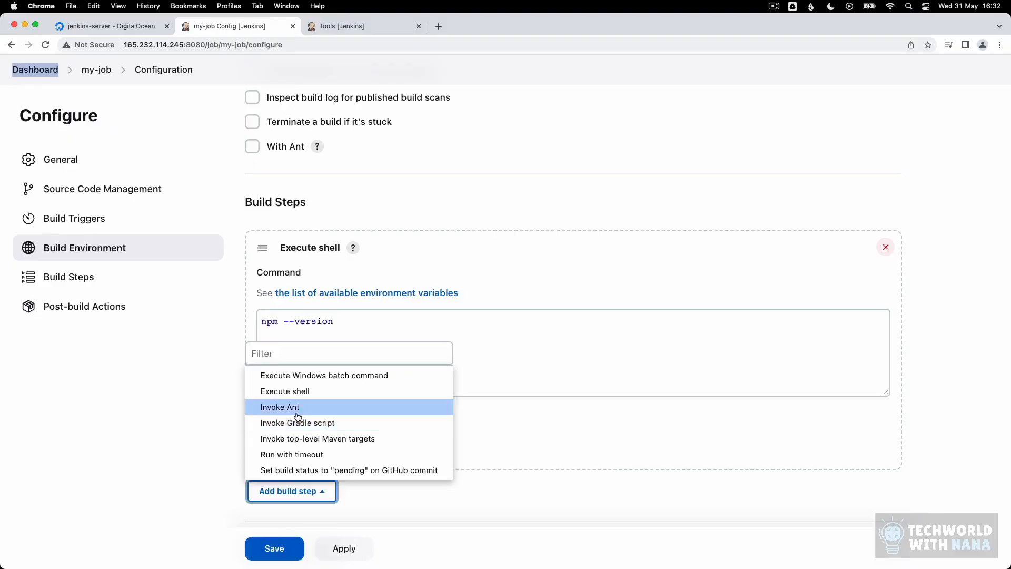
pyautogui.click(344, 27)
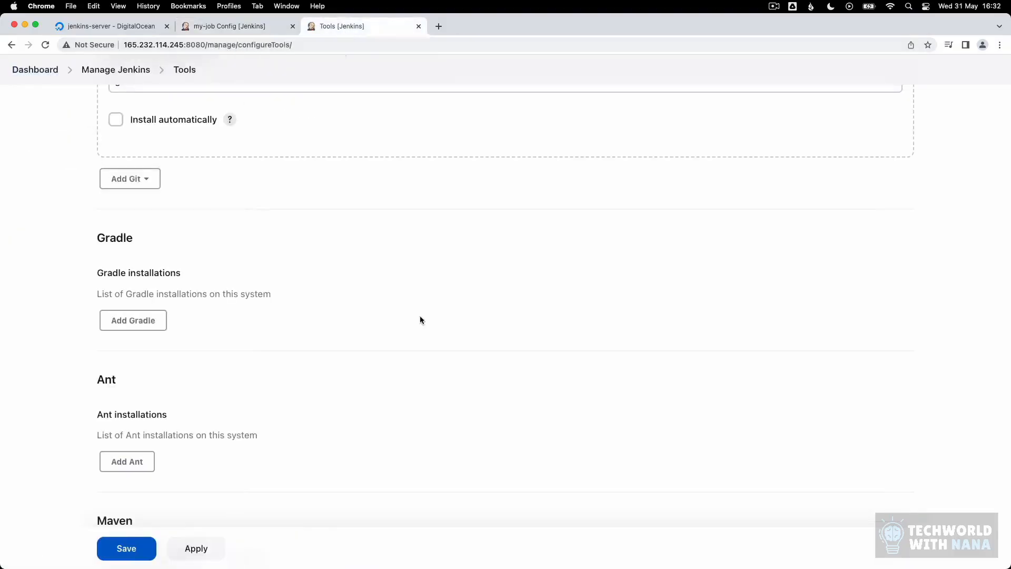
pyautogui.scroll(3, 401, 338)
pyautogui.scroll(-3, 396, 333)
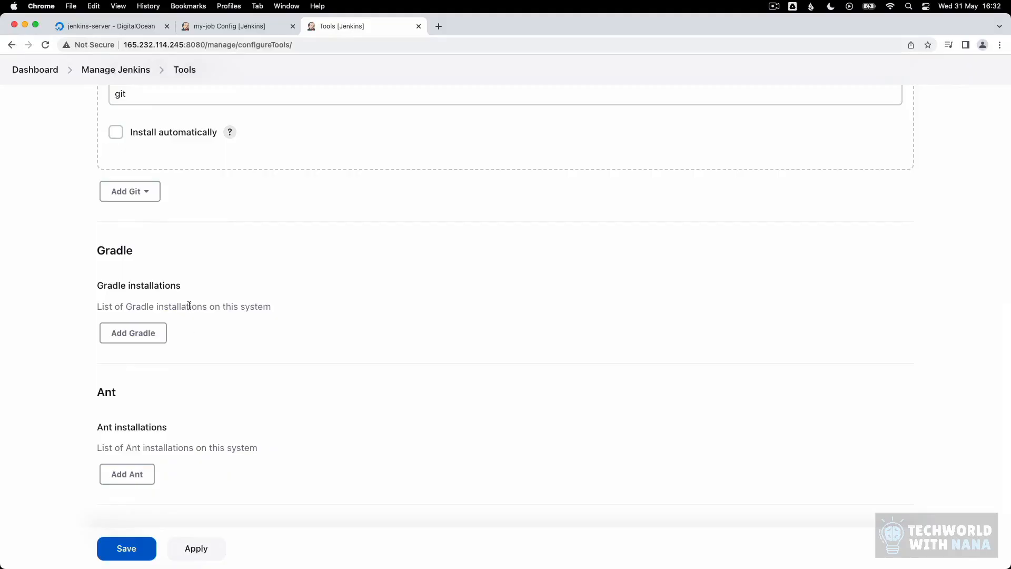
pyautogui.scroll(-4, 249, 443)
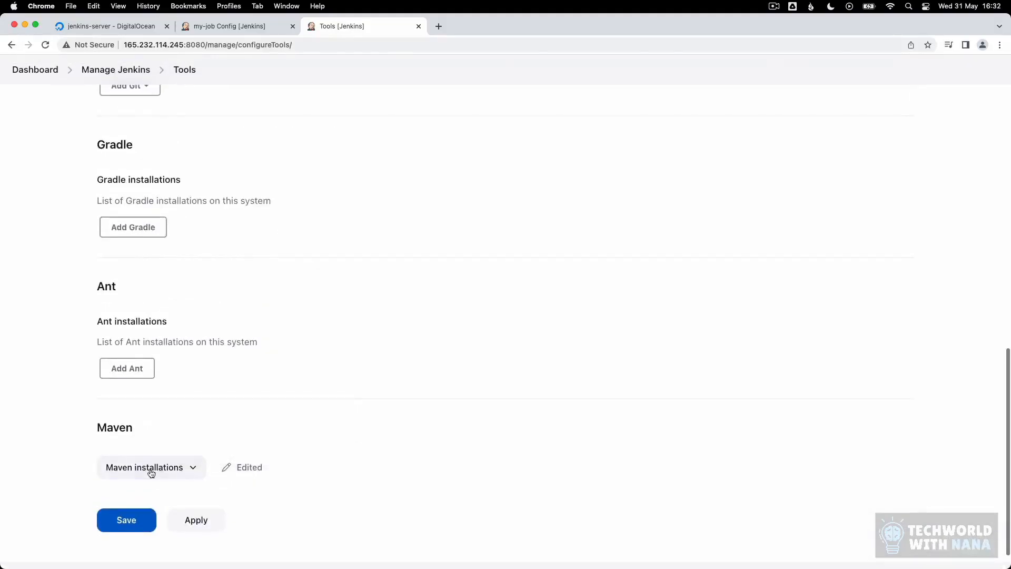
pyautogui.click(239, 26)
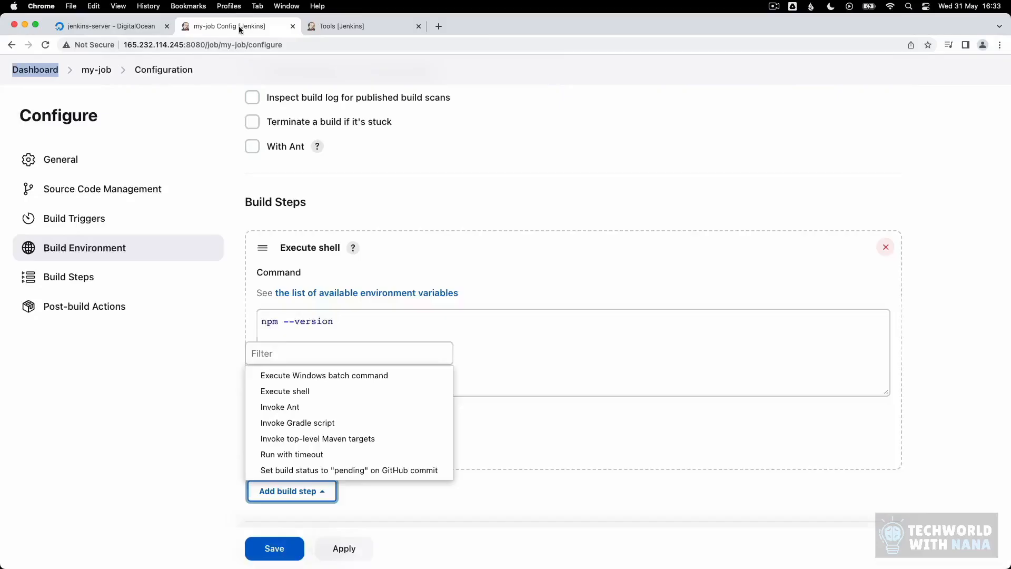
pyautogui.click(325, 439)
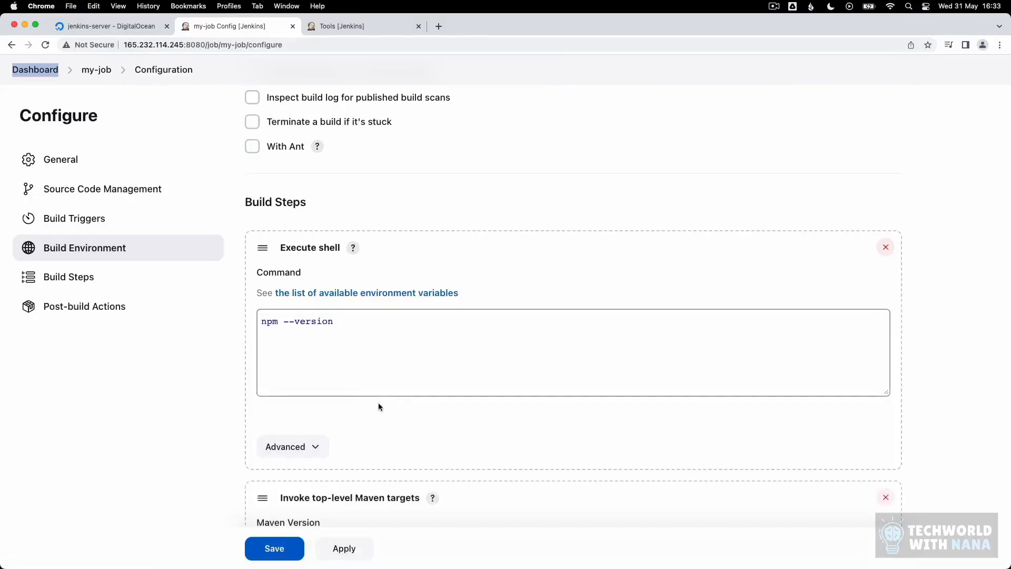
# Step: Set the Maven step to maven-3.9 with goal '--version' and save my-job
pyautogui.click(296, 380)
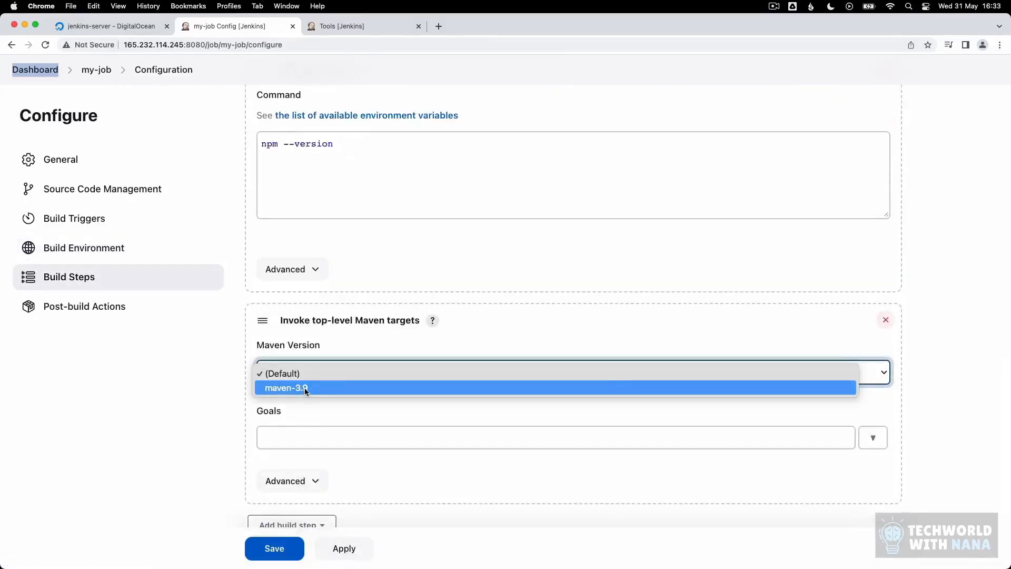
pyautogui.click(305, 387)
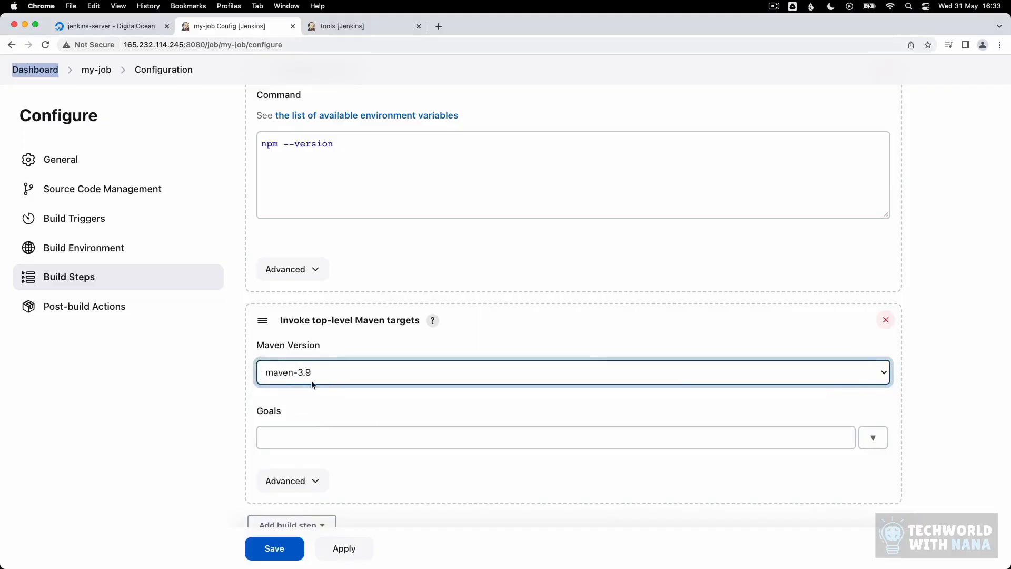
pyautogui.scroll(-1, 369, 415)
pyautogui.click(343, 395)
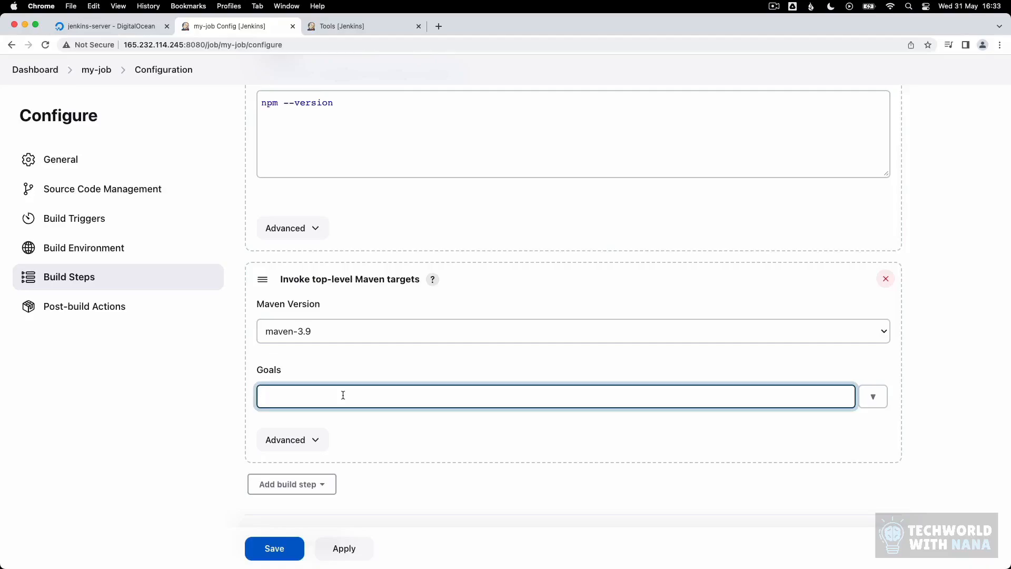
pyautogui.write('--version')
pyautogui.click(285, 548)
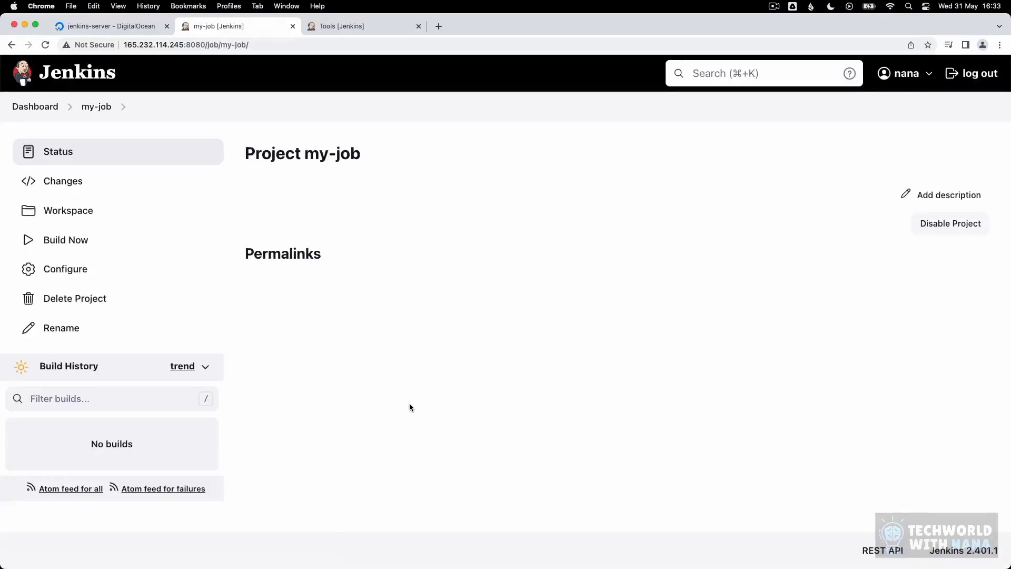
# Step: Run my-job's first build from its project page and open build #1
pyautogui.click(35, 106)
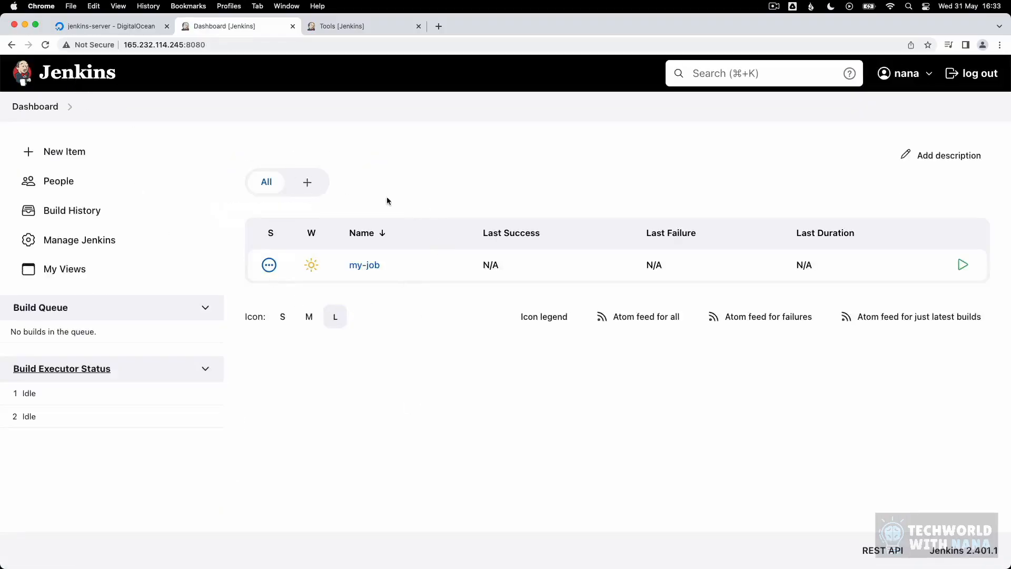
pyautogui.click(357, 266)
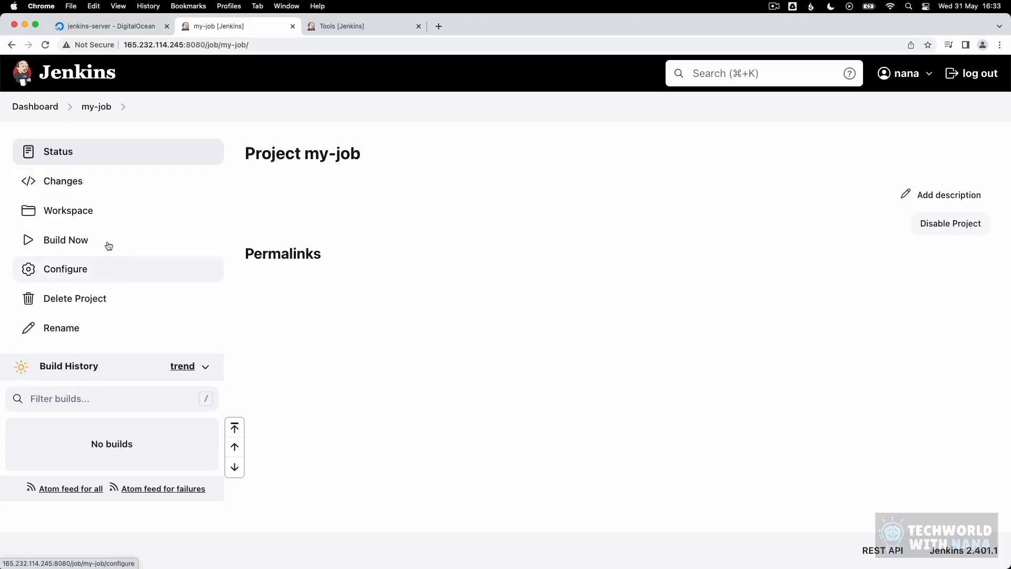
pyautogui.click(93, 242)
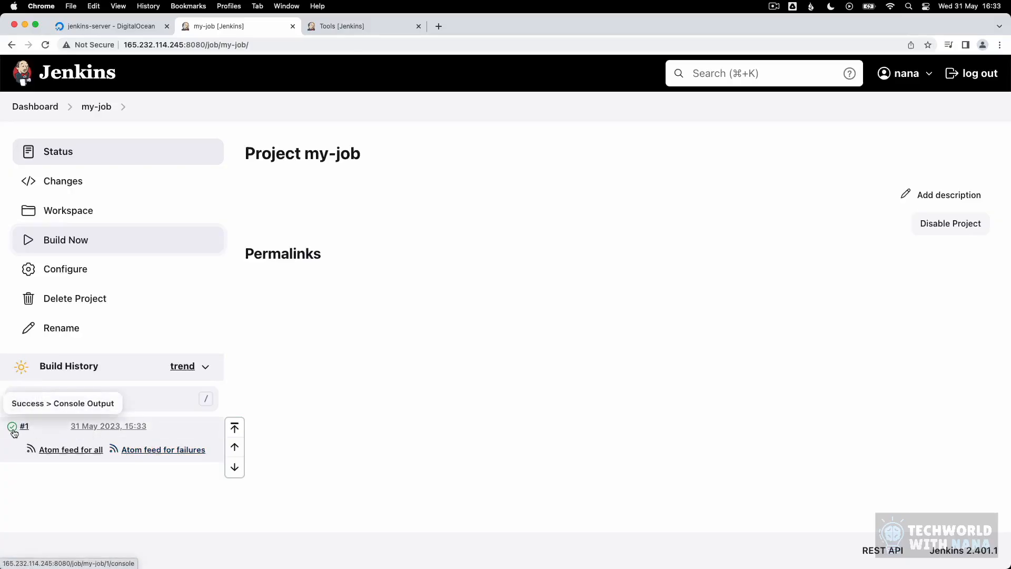
pyautogui.click(24, 425)
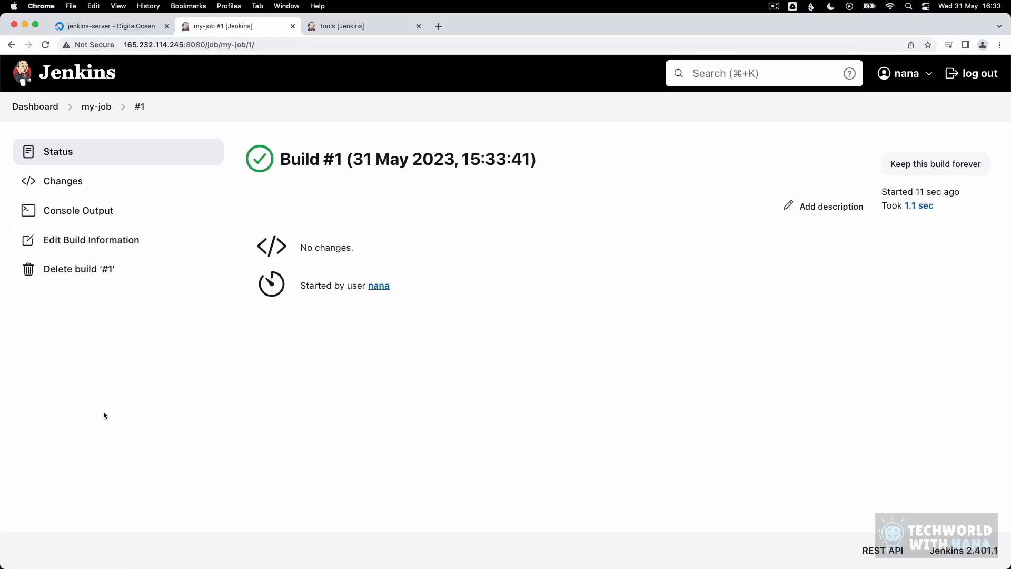
# Step: View build #1's console output, highlighting the npm 9.6.6 and Apache Maven 3.9.2 lines
pyautogui.click(84, 211)
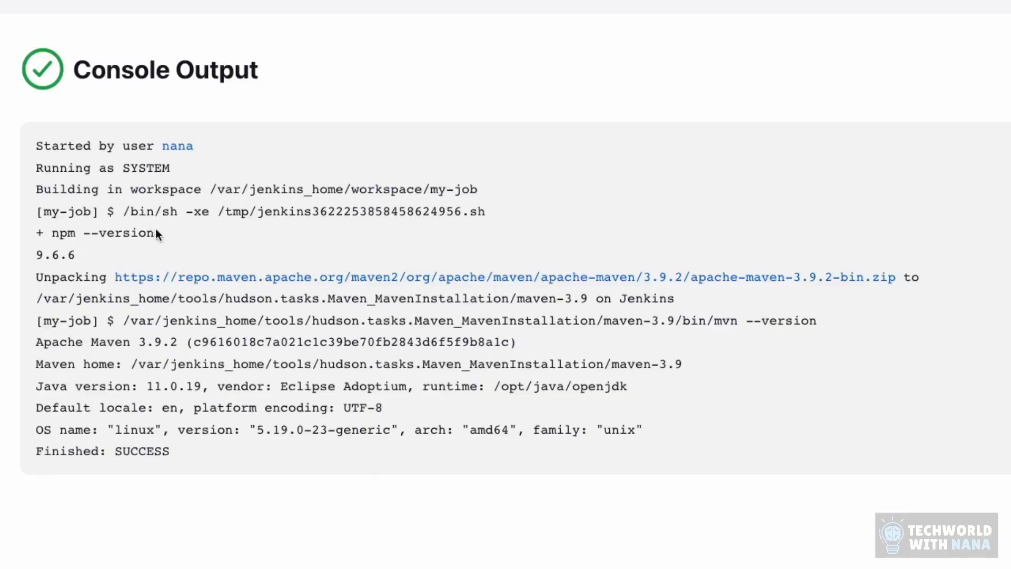
pyautogui.moveTo(156, 232); pyautogui.dragTo(53, 233)
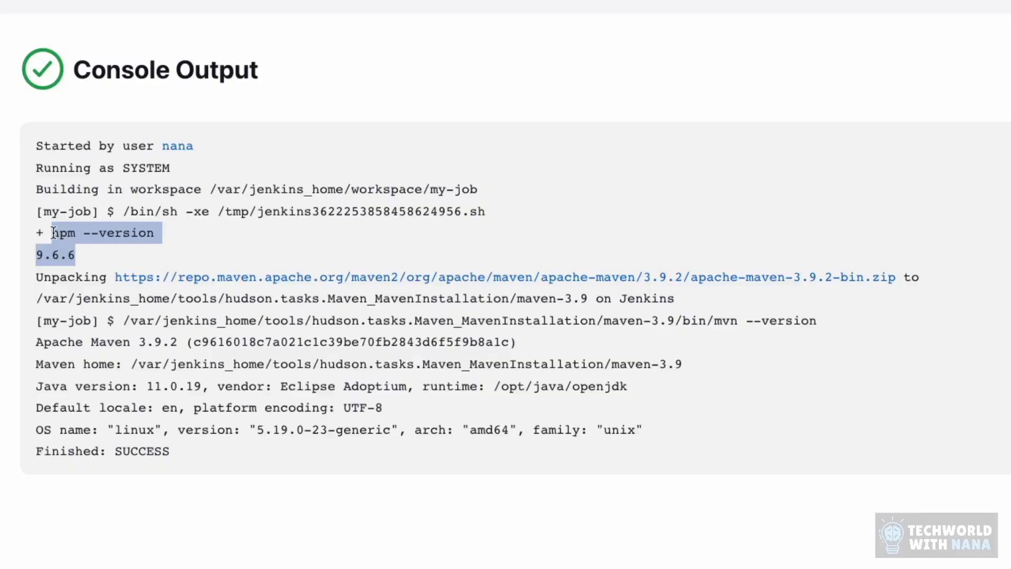
pyautogui.moveTo(820, 320); pyautogui.dragTo(714, 324)
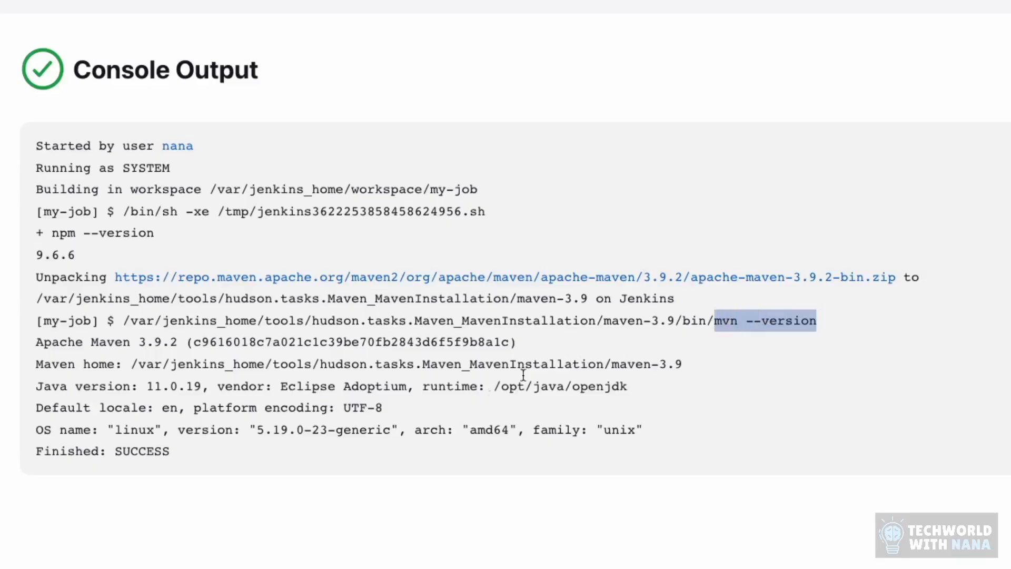
pyautogui.moveTo(36, 341); pyautogui.dragTo(343, 492)
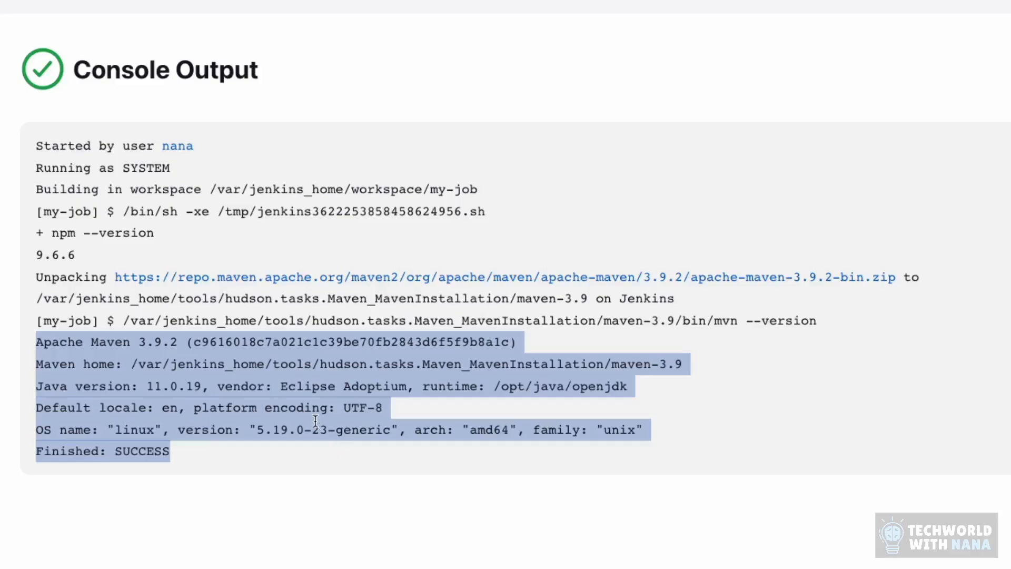
pyautogui.click(147, 326)
pyautogui.moveTo(122, 322)
pyautogui.mouseDown()
pyautogui.moveTo(264, 322)
pyautogui.moveTo(125, 320)
pyautogui.mouseUp()
pyautogui.click(265, 323)
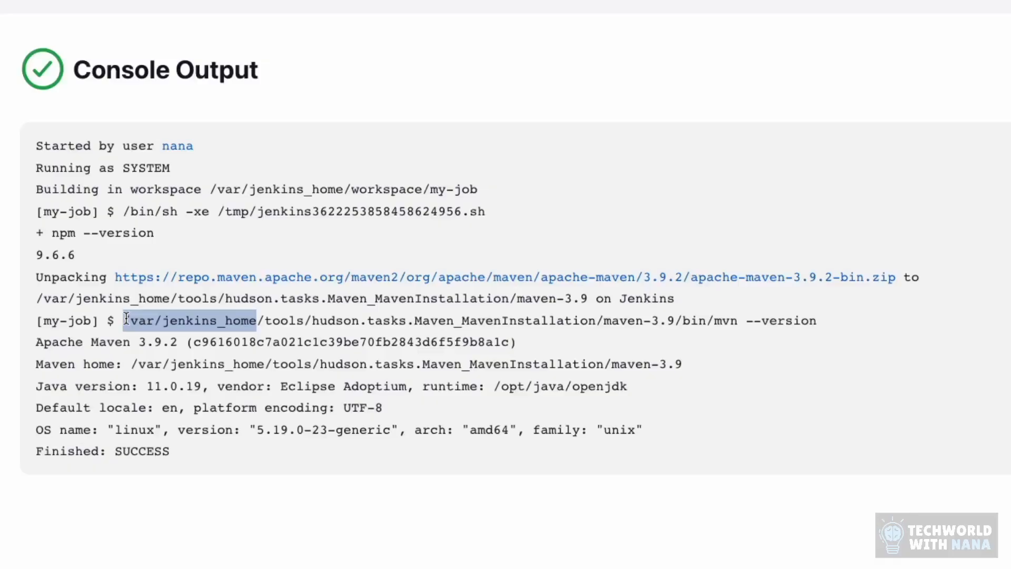
pyautogui.click(188, 401)
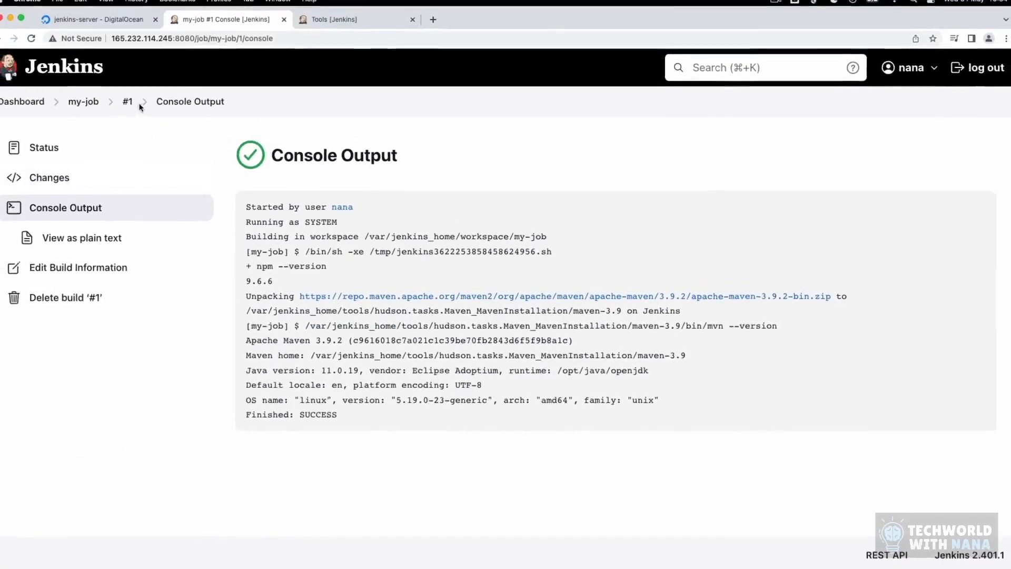
# Step: Open my-job's configuration and scroll down to its build steps
pyautogui.click(65, 95)
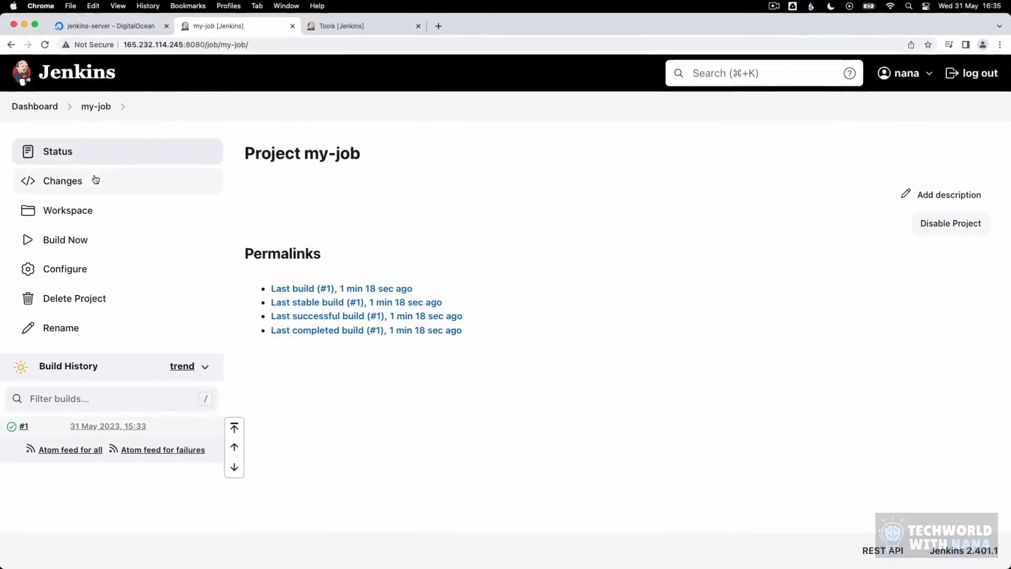
pyautogui.click(79, 270)
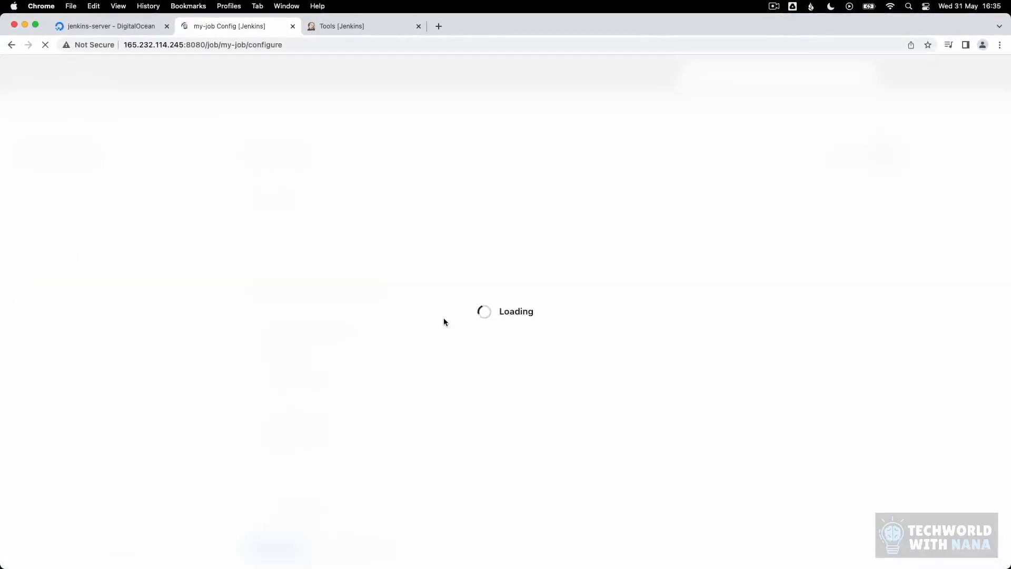
pyautogui.scroll(-5, 455, 323)
pyautogui.scroll(-10, 454, 319)
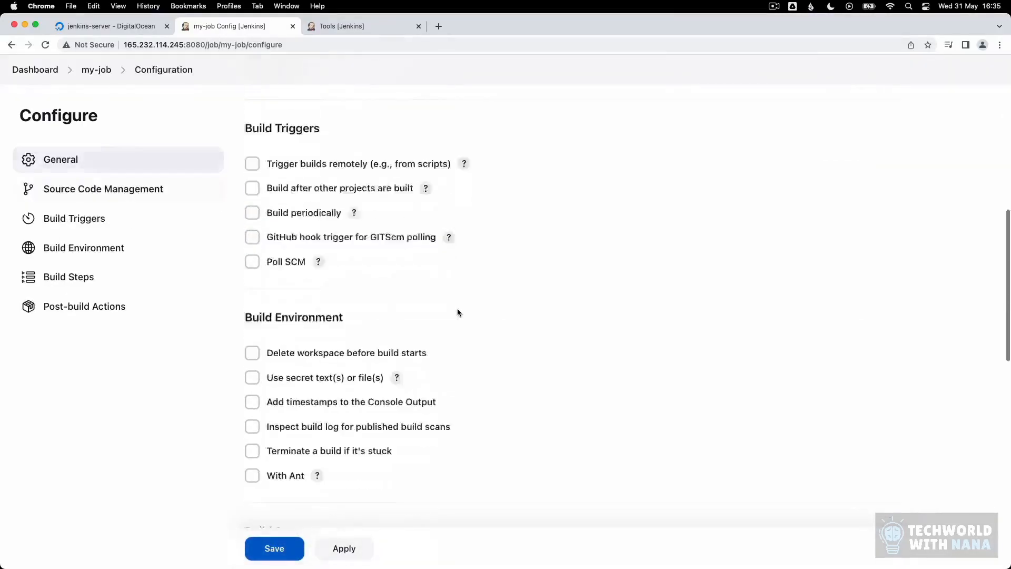
pyautogui.scroll(-5, 458, 312)
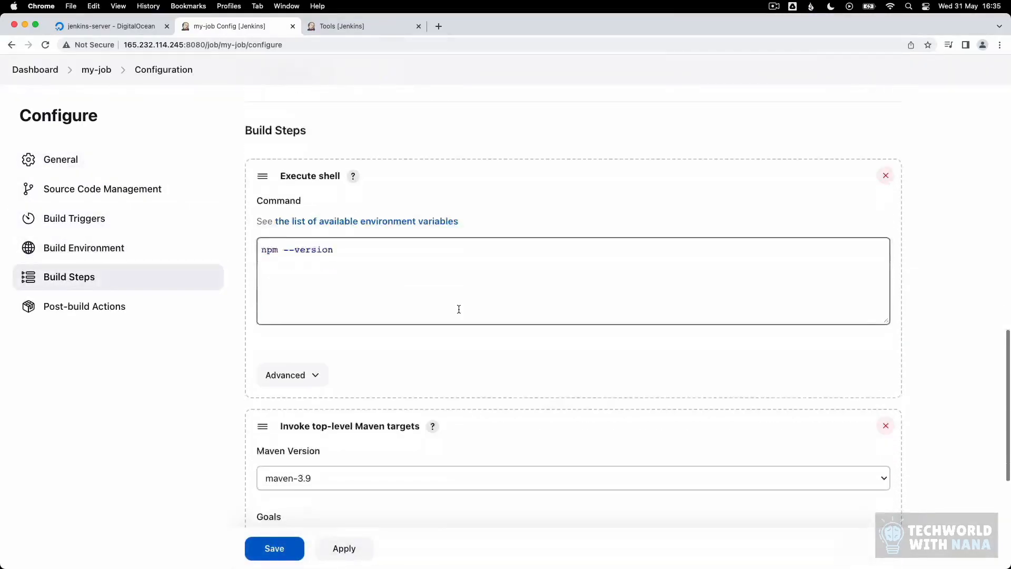
pyautogui.scroll(-1, 448, 258)
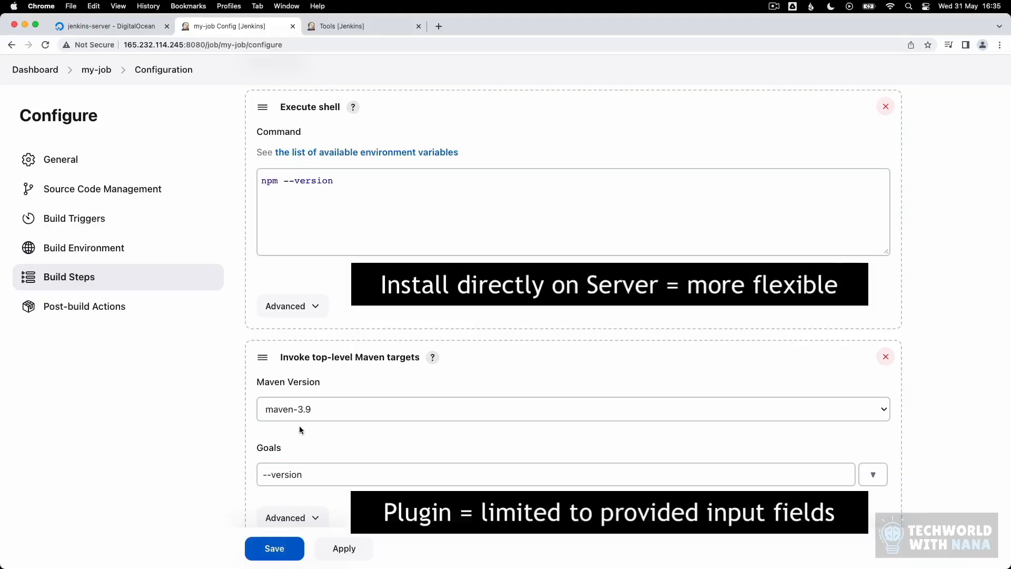
pyautogui.scroll(-1, 300, 429)
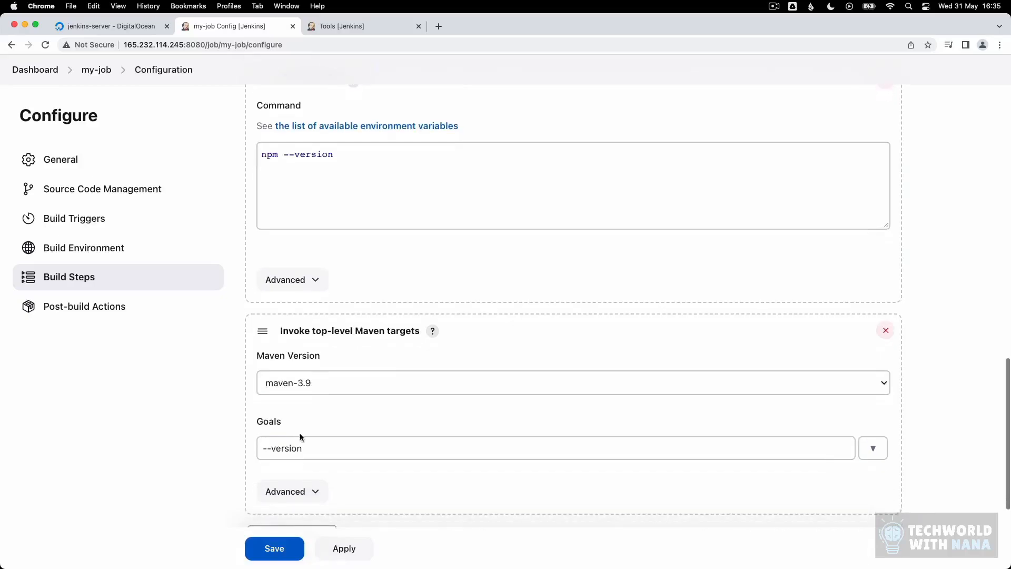
# Step: Expand the Maven step's Advanced options, then return to the global Tools tab
pyautogui.click(284, 490)
pyautogui.scroll(-4, 356, 411)
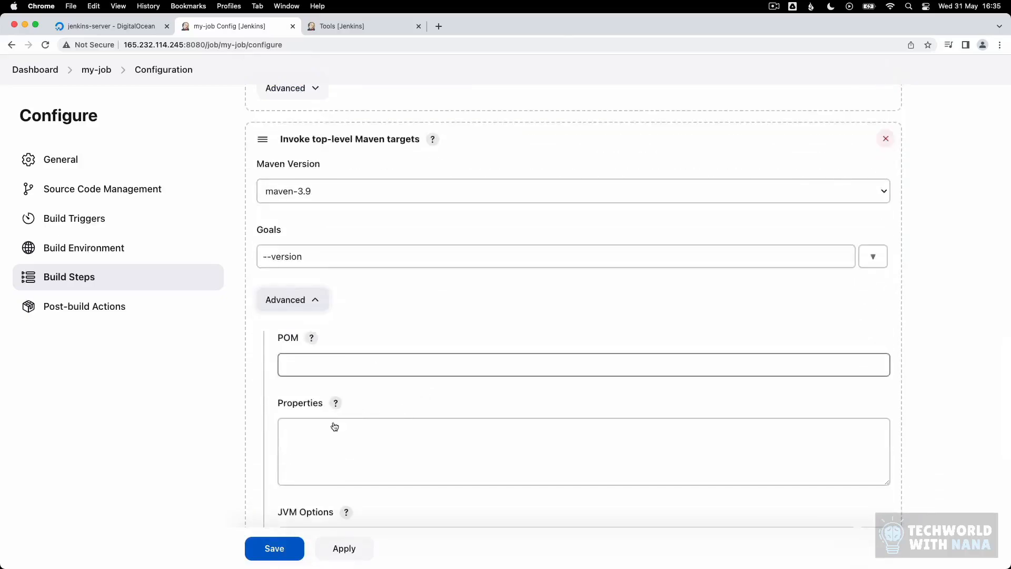
pyautogui.scroll(-3, 455, 411)
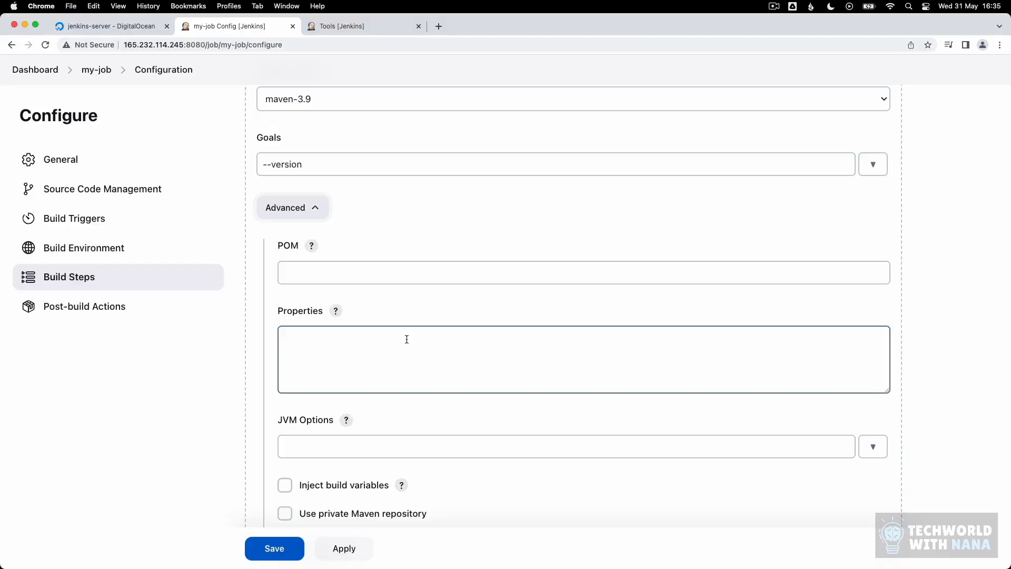
pyautogui.scroll(10, 408, 337)
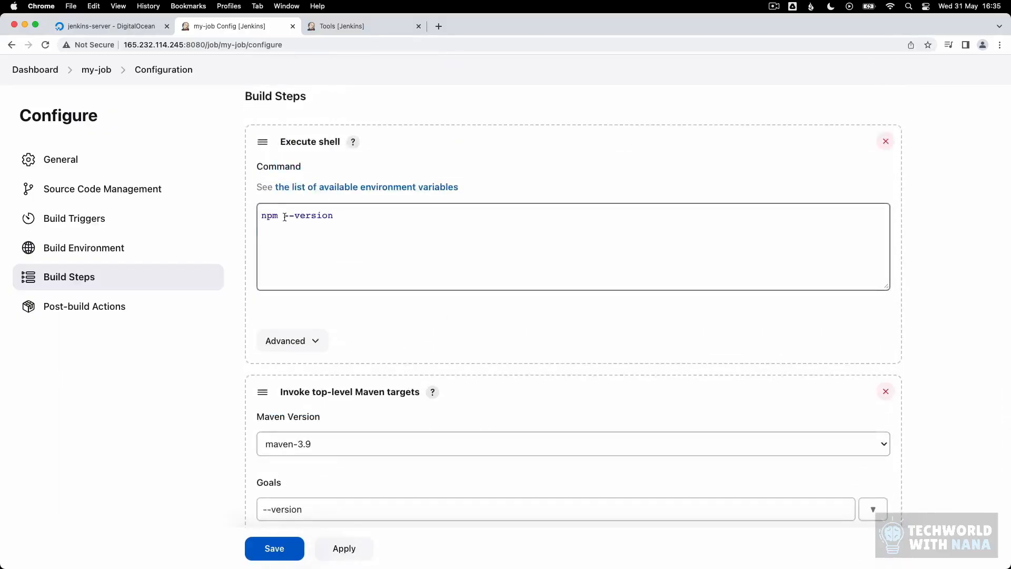
pyautogui.click(348, 252)
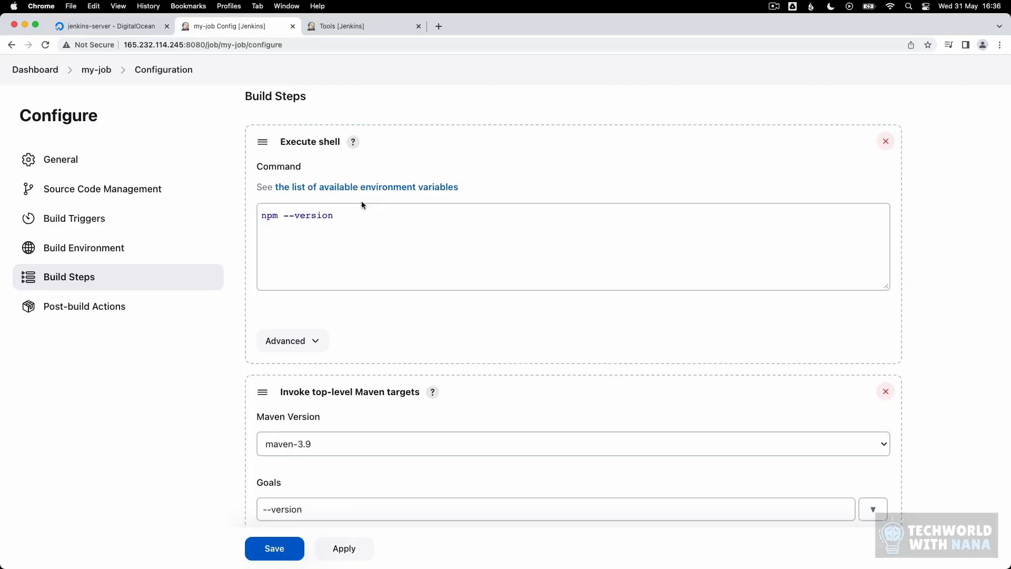
pyautogui.click(360, 25)
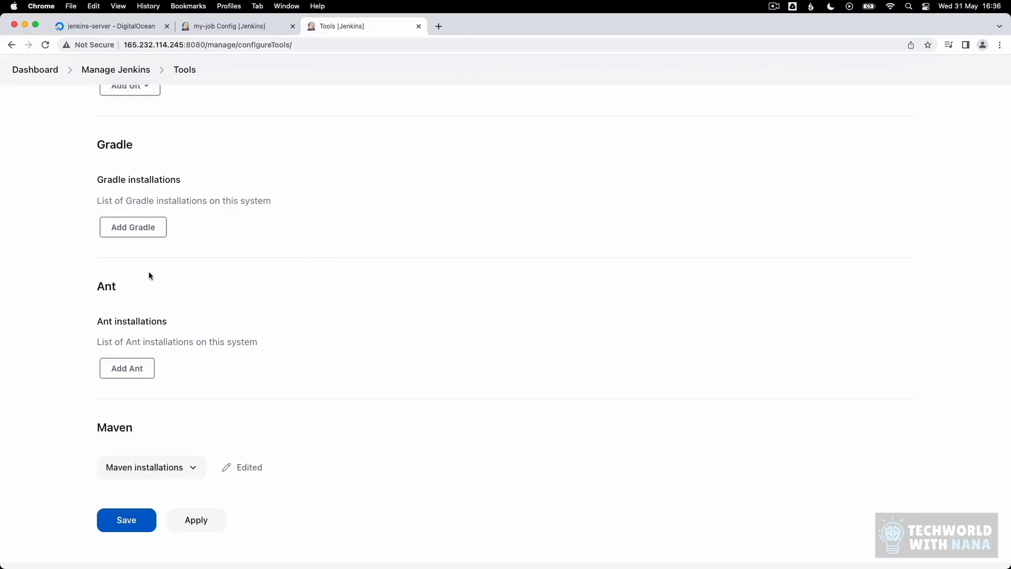
# Step: Search available plugins for 'node' and install the NodeJS plugin
pyautogui.click(133, 227)
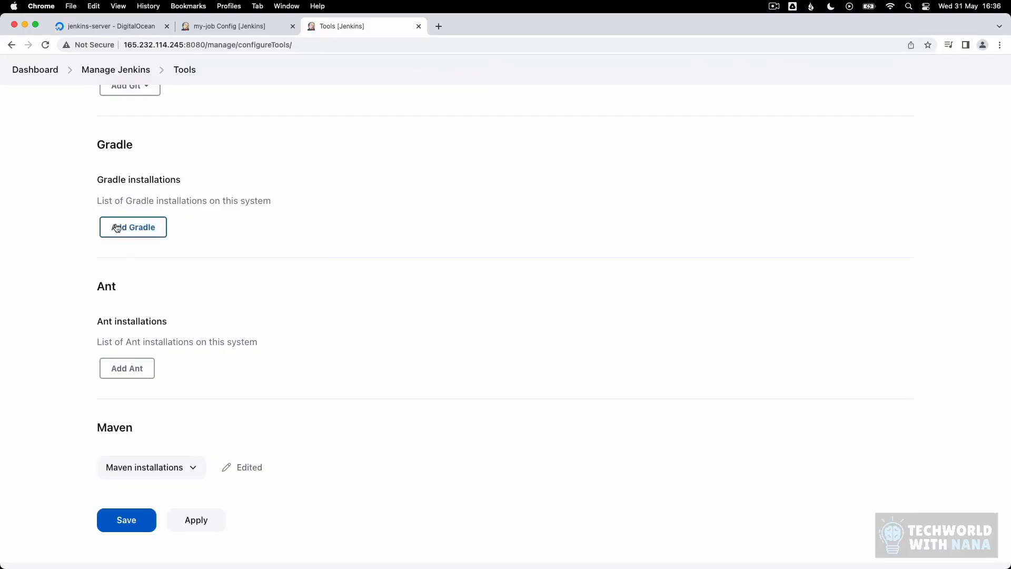
pyautogui.click(40, 71)
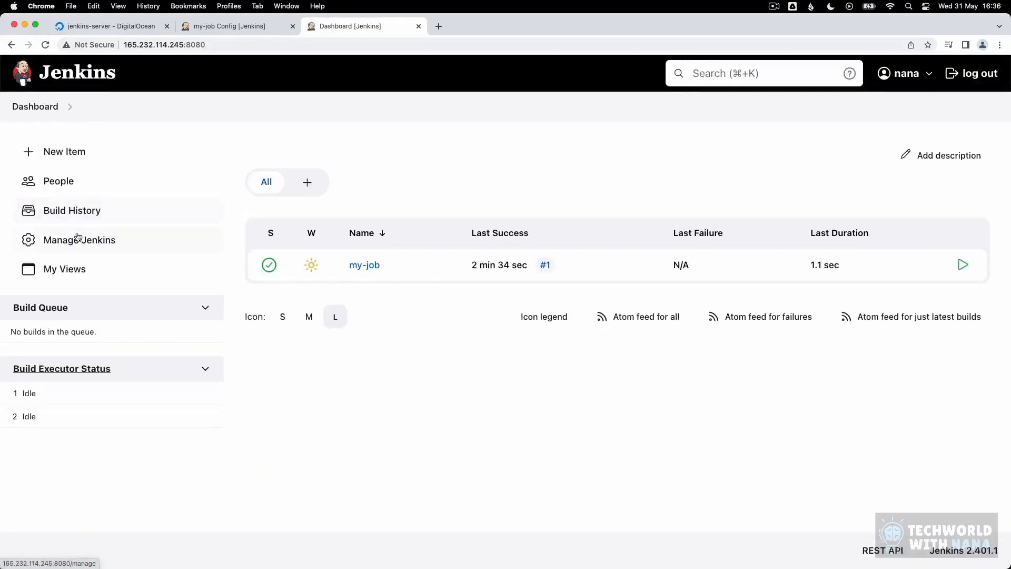
pyautogui.click(77, 237)
pyautogui.click(753, 271)
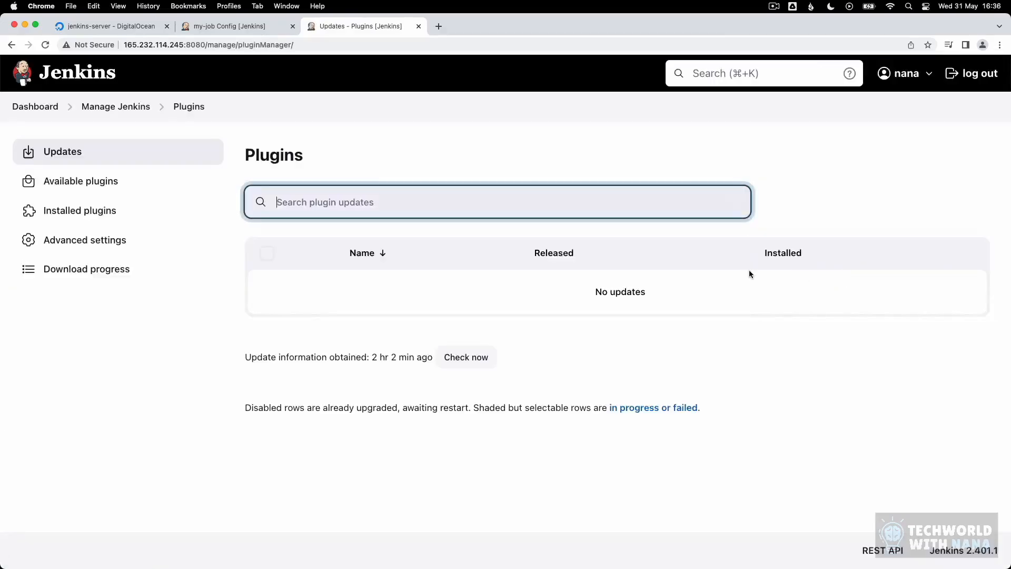
pyautogui.click(84, 181)
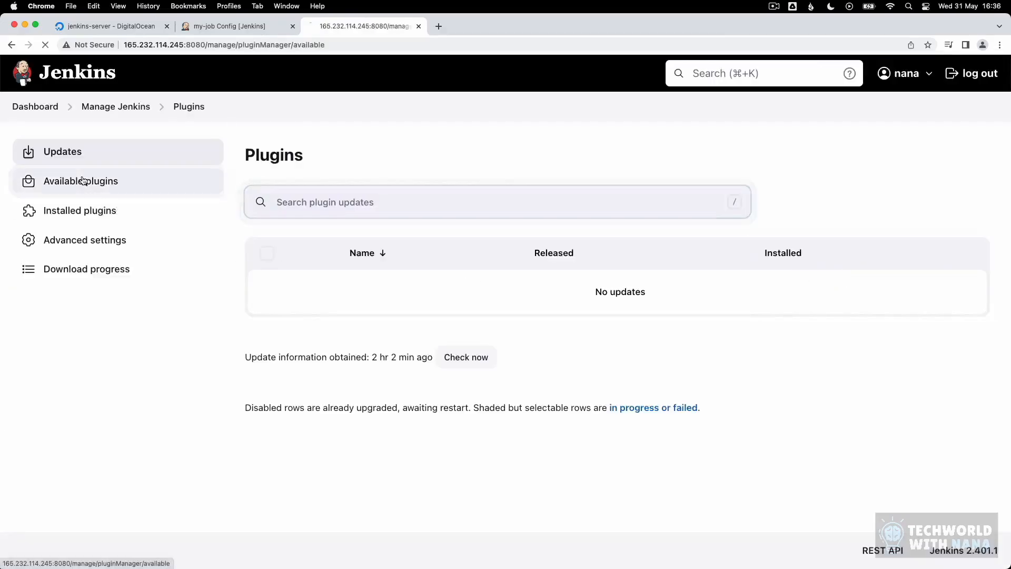
pyautogui.write('node')
pyautogui.click(267, 367)
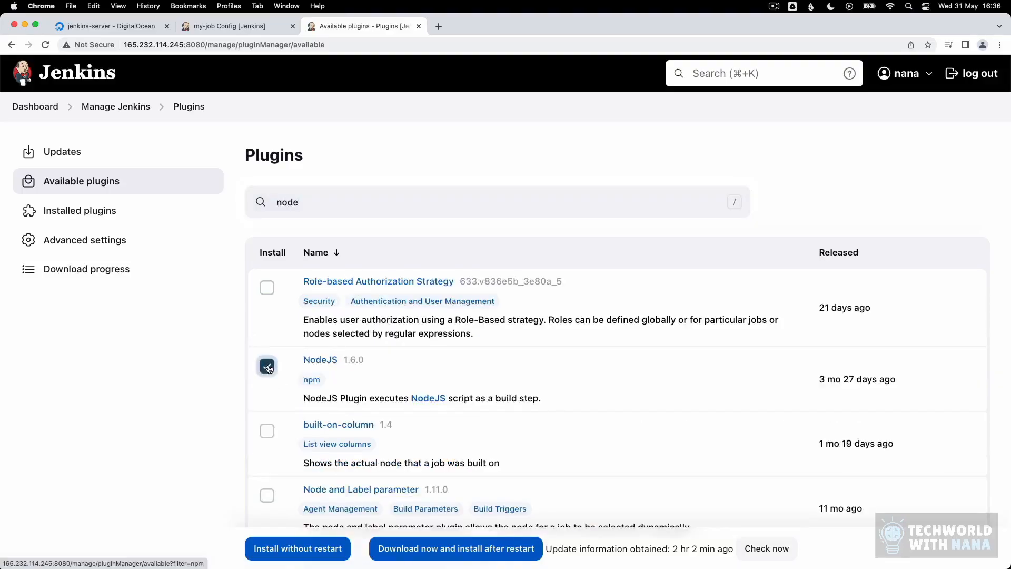
pyautogui.click(297, 549)
# Step: Open the global Tools configuration and scroll to the NodeJS installations section
pyautogui.scroll(-5, 440, 353)
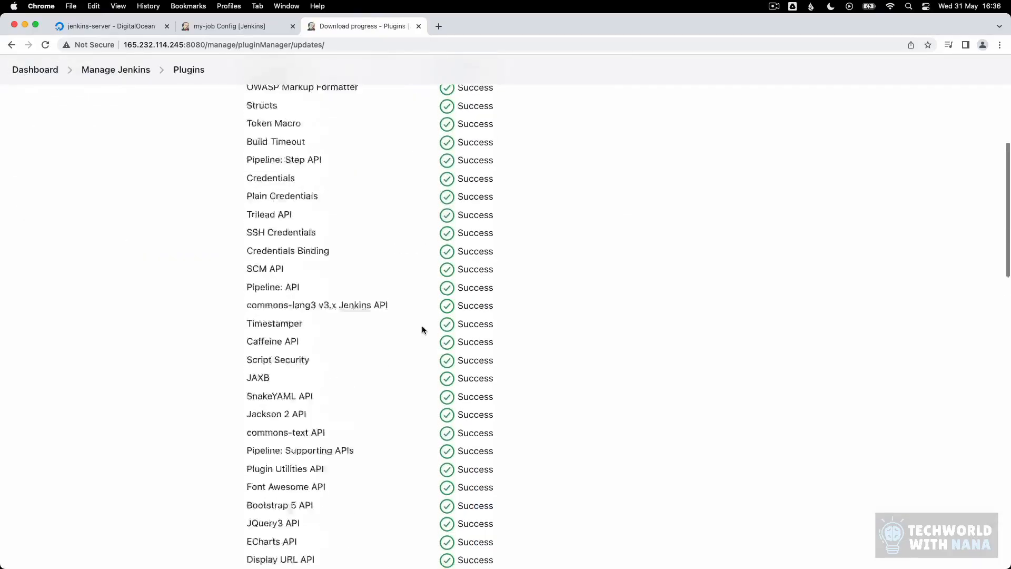
pyautogui.scroll(6, 441, 351)
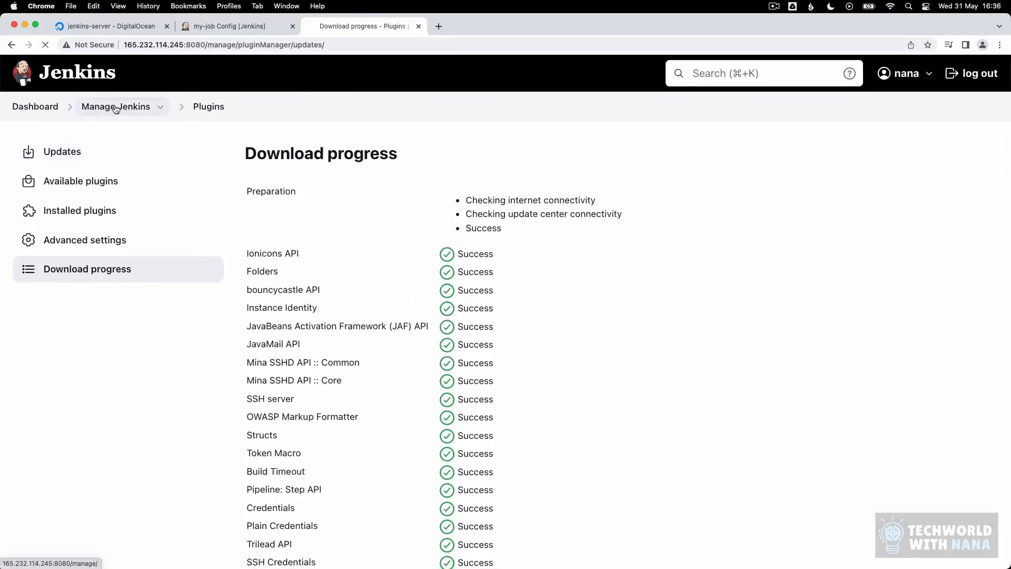
pyautogui.click(116, 108)
pyautogui.click(583, 274)
pyautogui.scroll(-15, 422, 315)
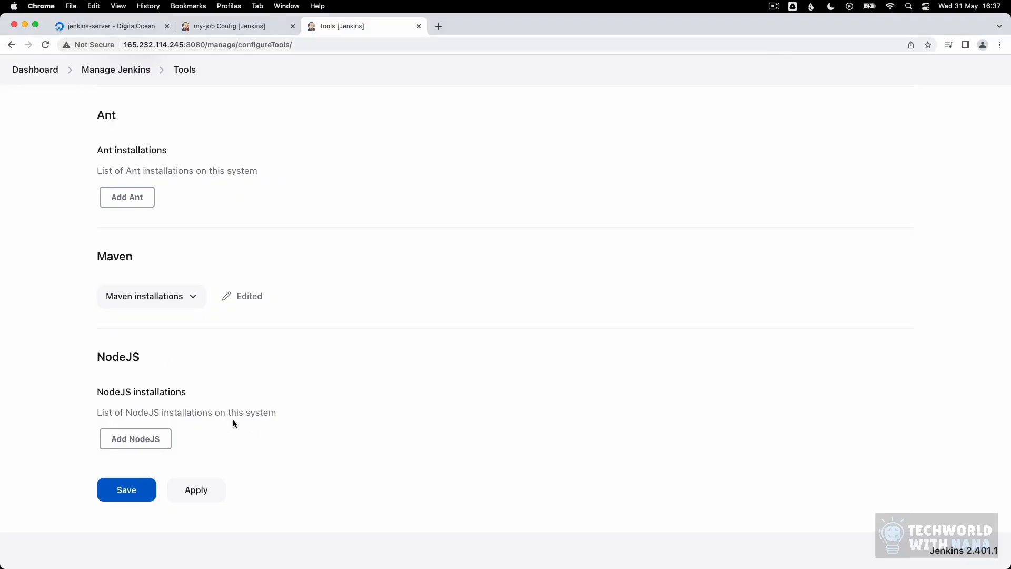
# Step: Add a NodeJS installation named 'my-nodejs'
pyautogui.click(157, 438)
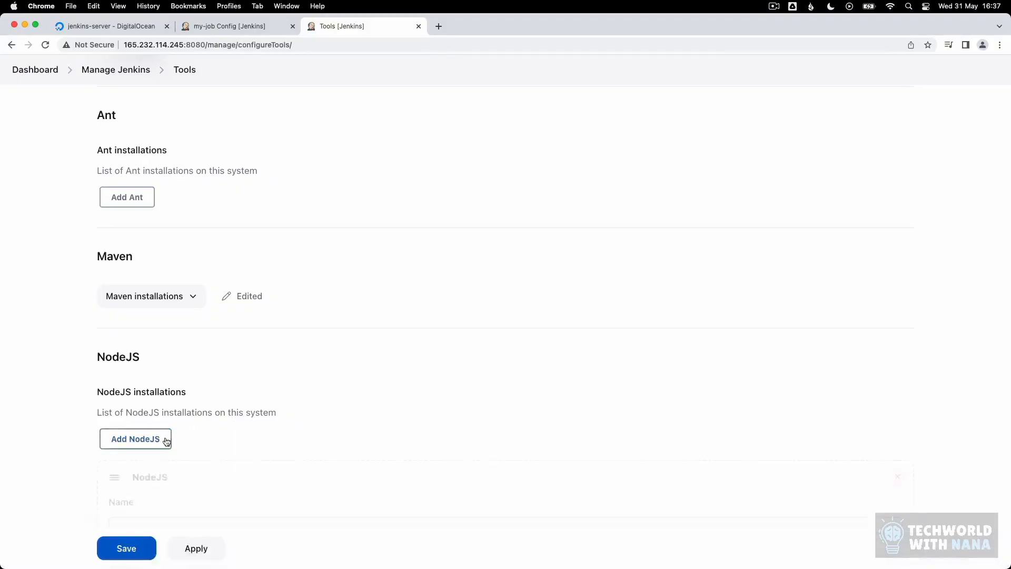
pyautogui.scroll(-5, 259, 341)
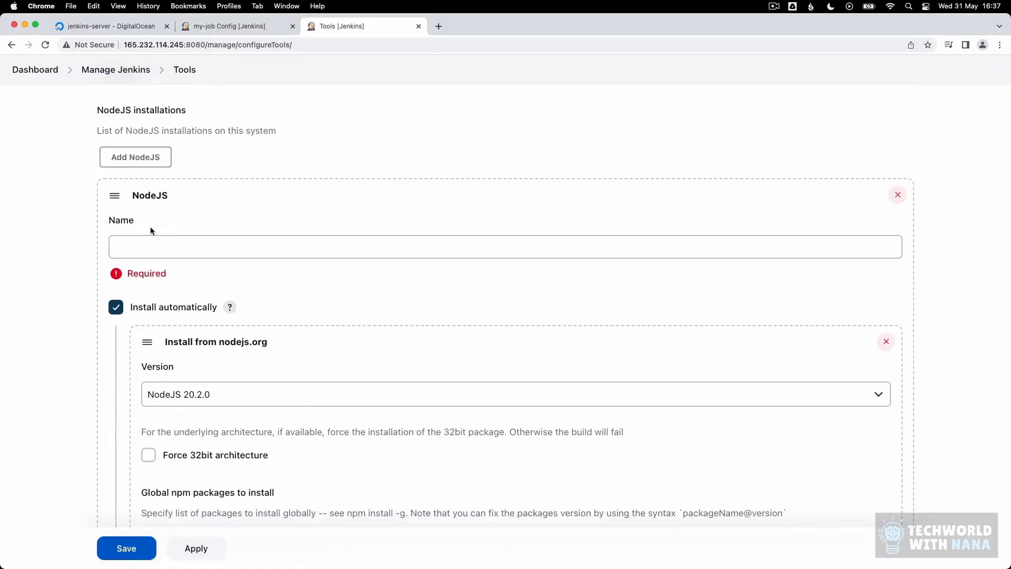
pyautogui.click(153, 246)
pyautogui.write('niod')
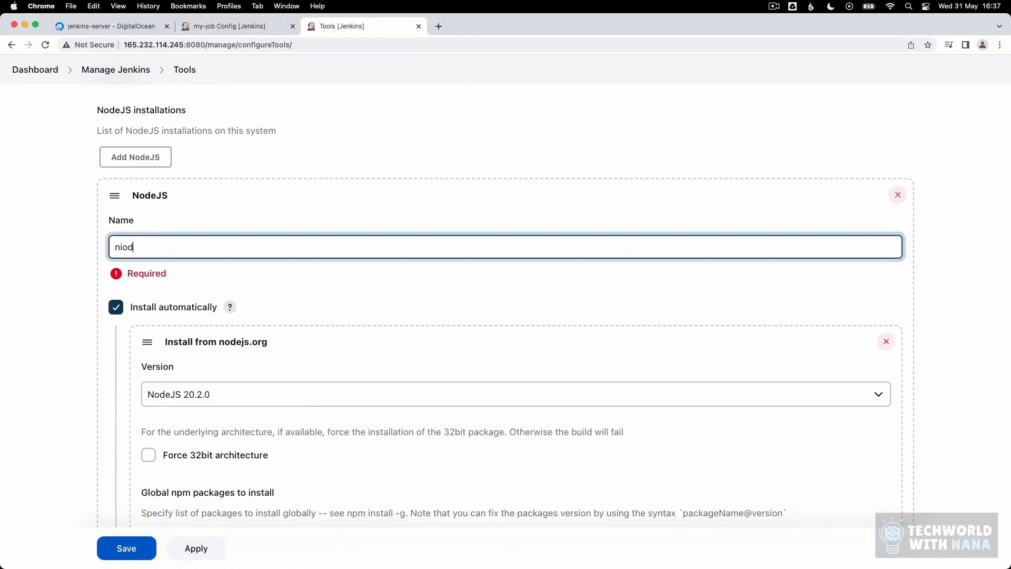
pyautogui.press('BackSpace')
pyautogui.press('BackSpace')
pyautogui.press('BackSpace')
pyautogui.write('o')
pyautogui.press('BackSpace')
pyautogui.press('BackSpace')
pyautogui.write('my-nodejs')
pyautogui.scroll(-3, 296, 329)
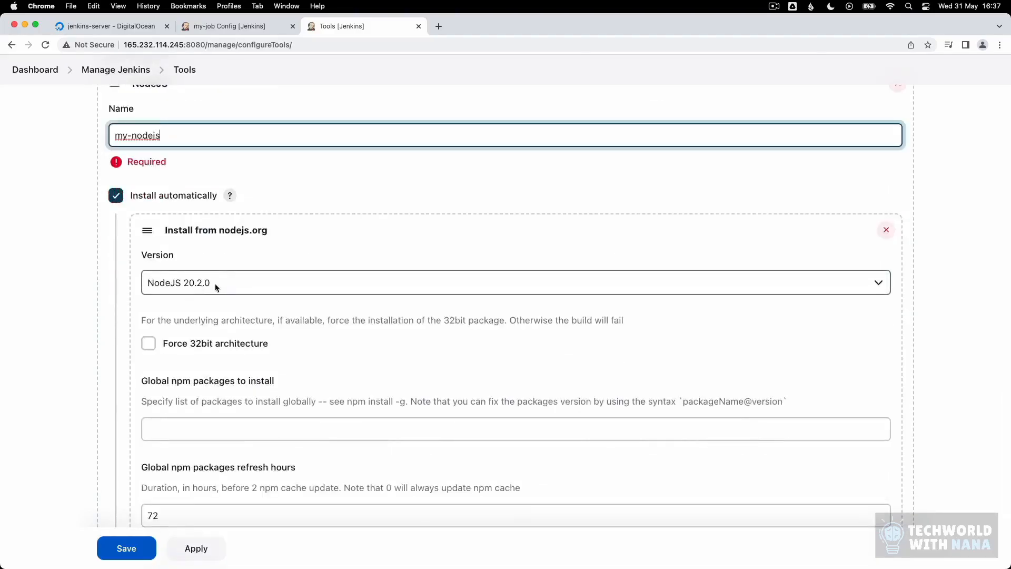
# Step: Keep NodeJS 20.2.0 with automatic install and save the tool configuration
pyautogui.click(213, 283)
pyautogui.click(210, 282)
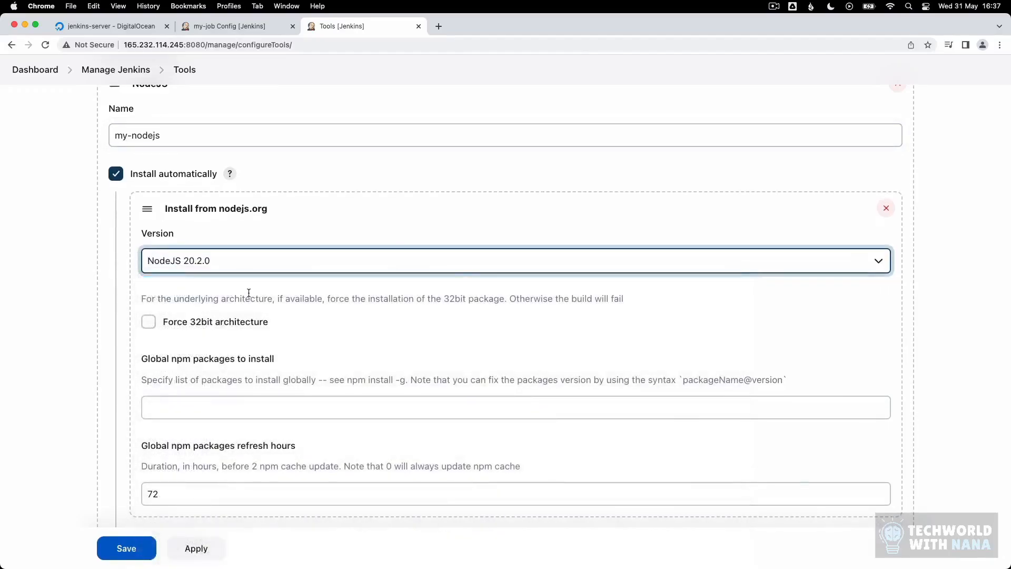
pyautogui.scroll(-2, 249, 292)
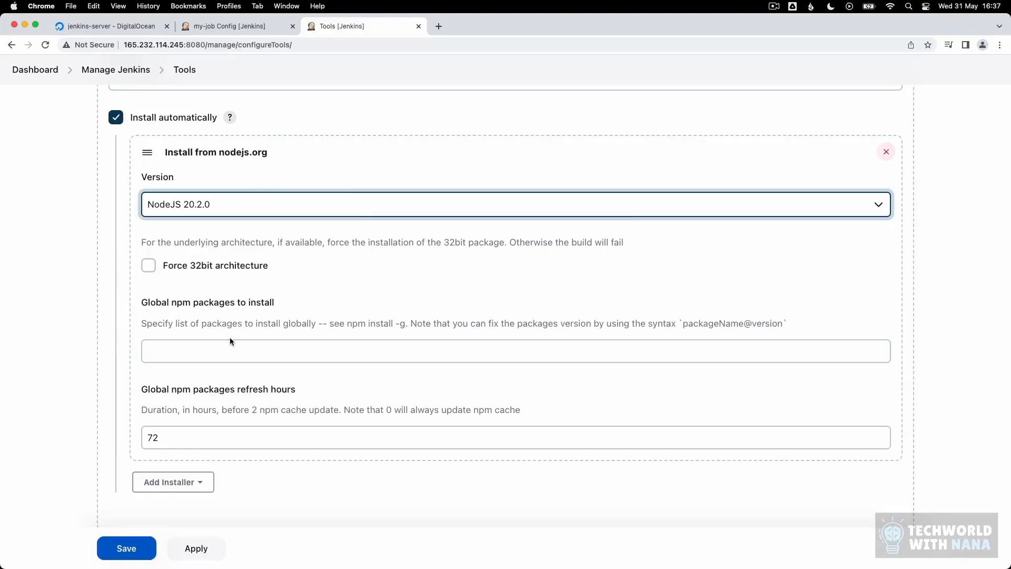
pyautogui.scroll(-3, 226, 332)
pyautogui.click(173, 416)
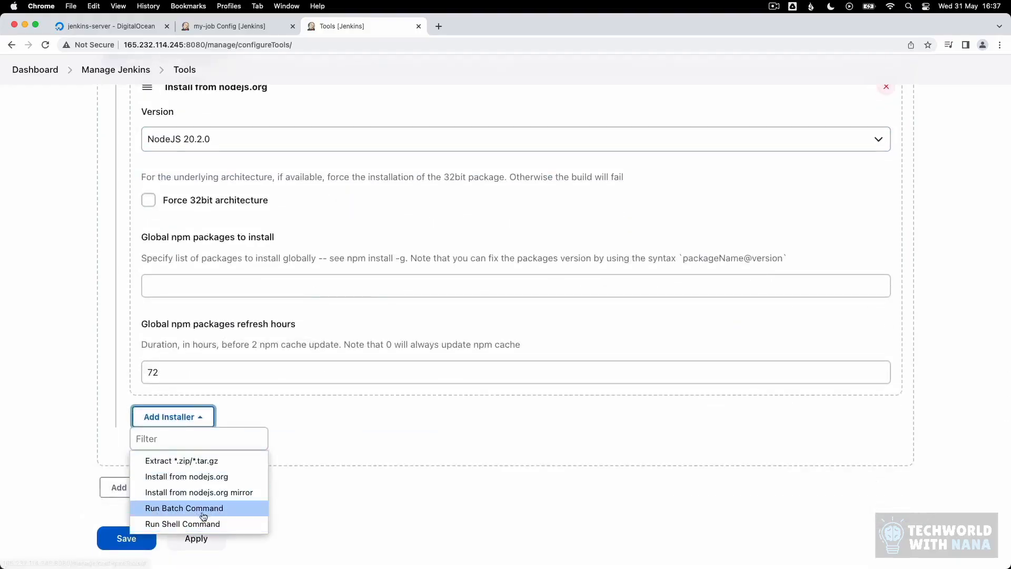
pyautogui.click(182, 417)
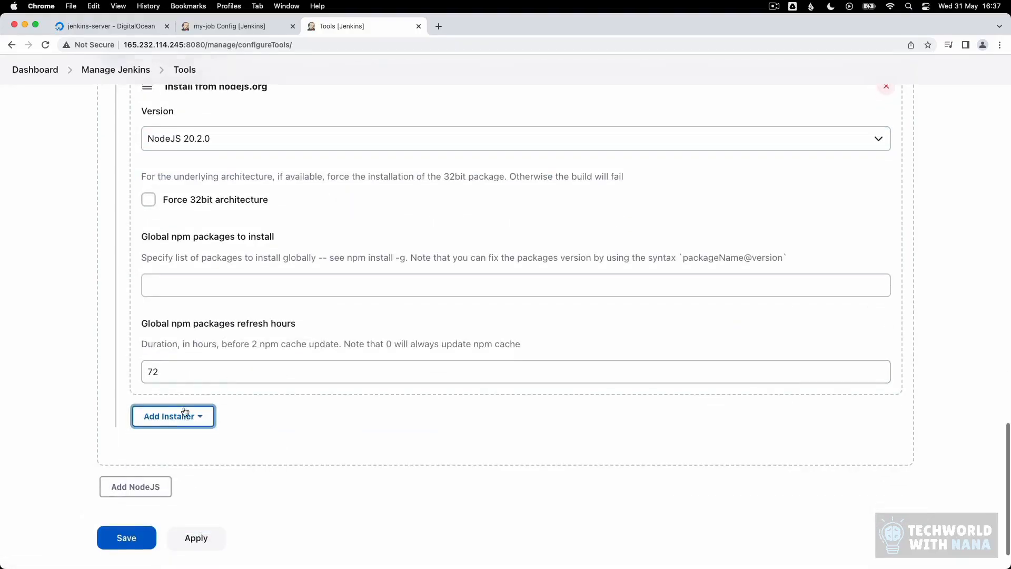
pyautogui.click(127, 539)
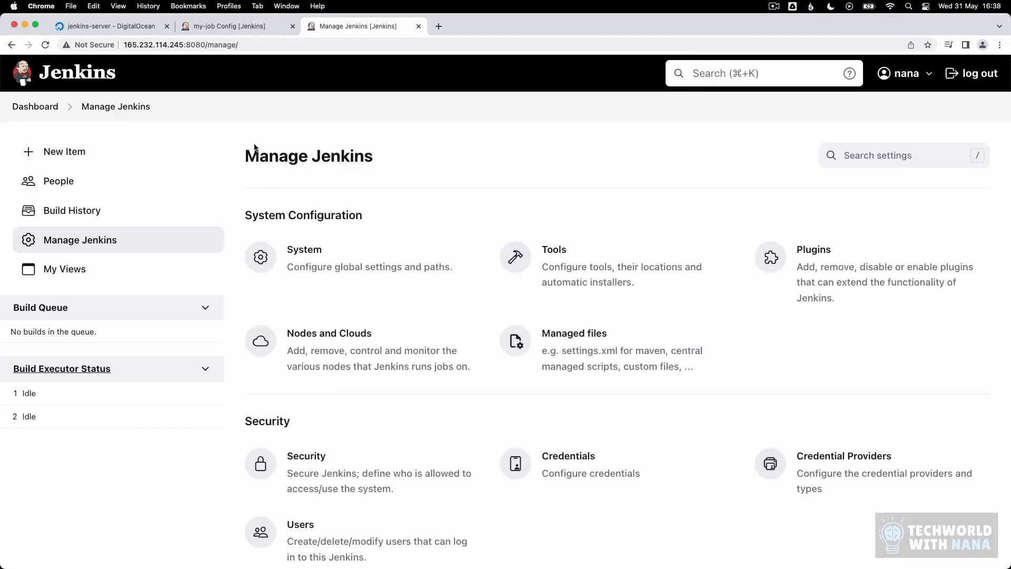
# Step: Return to my-job's configuration page and scroll down to the build steps
pyautogui.click(230, 26)
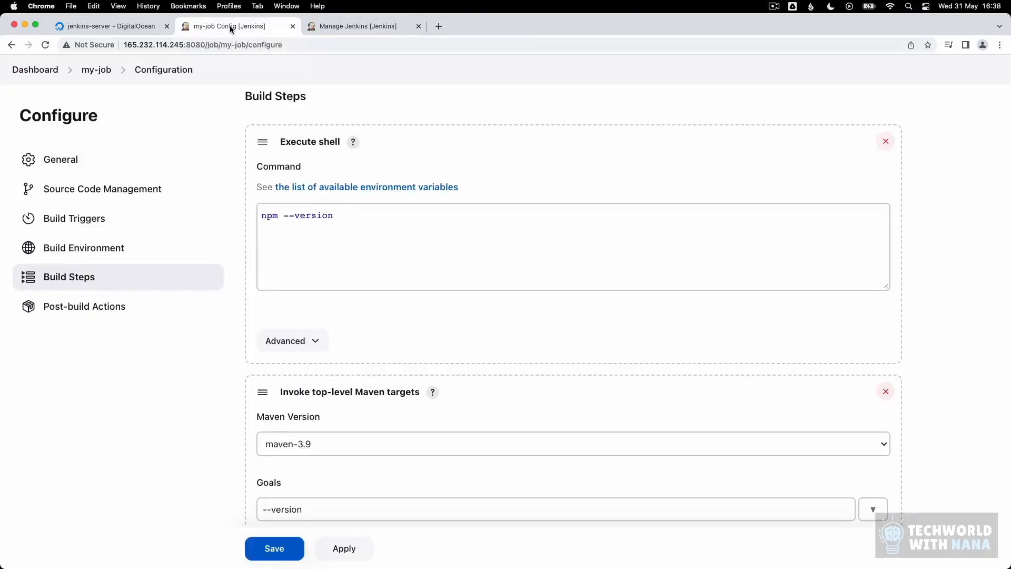
pyautogui.click(100, 70)
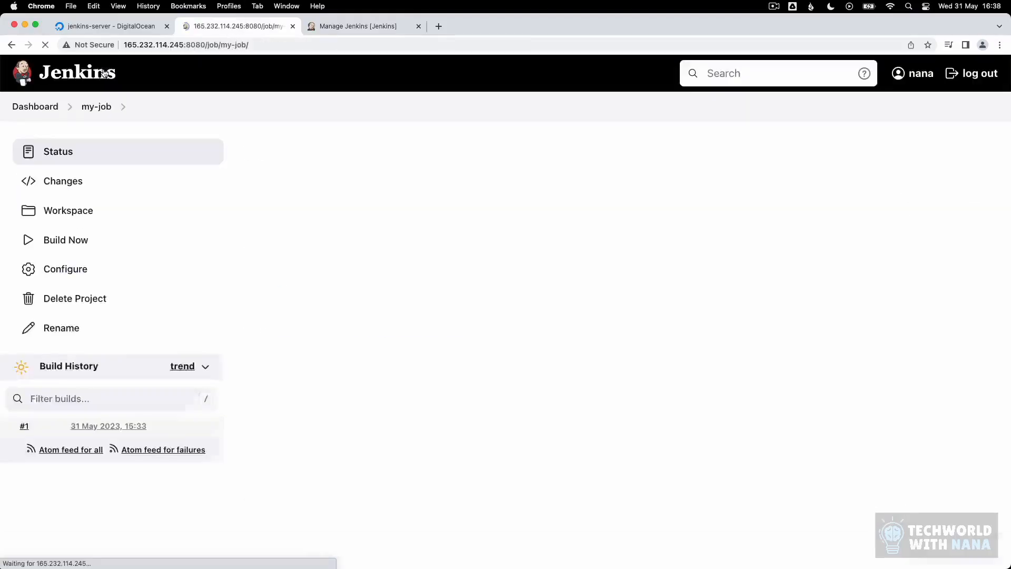
pyautogui.click(94, 276)
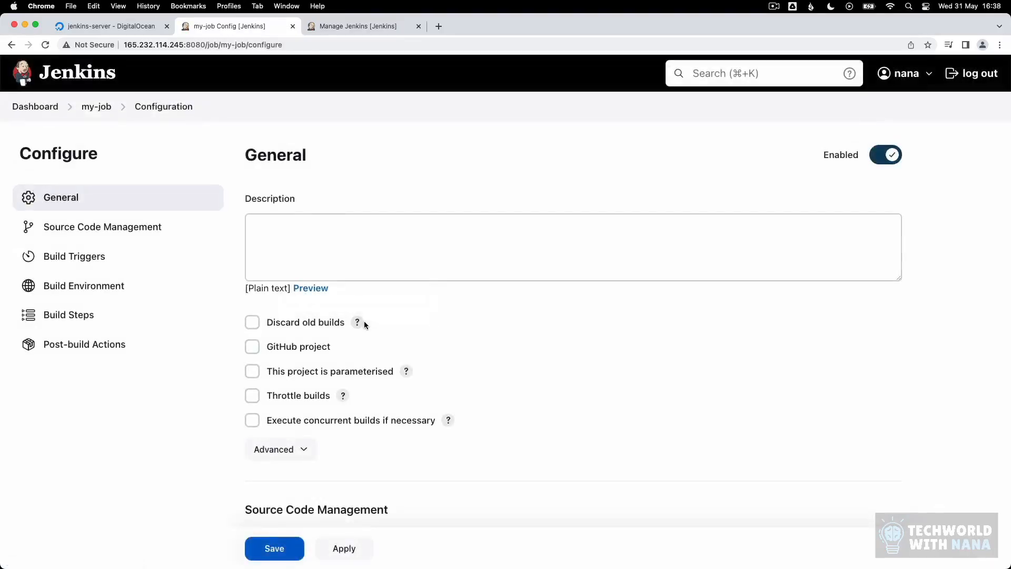
pyautogui.scroll(-7, 454, 356)
pyautogui.scroll(-10, 454, 356)
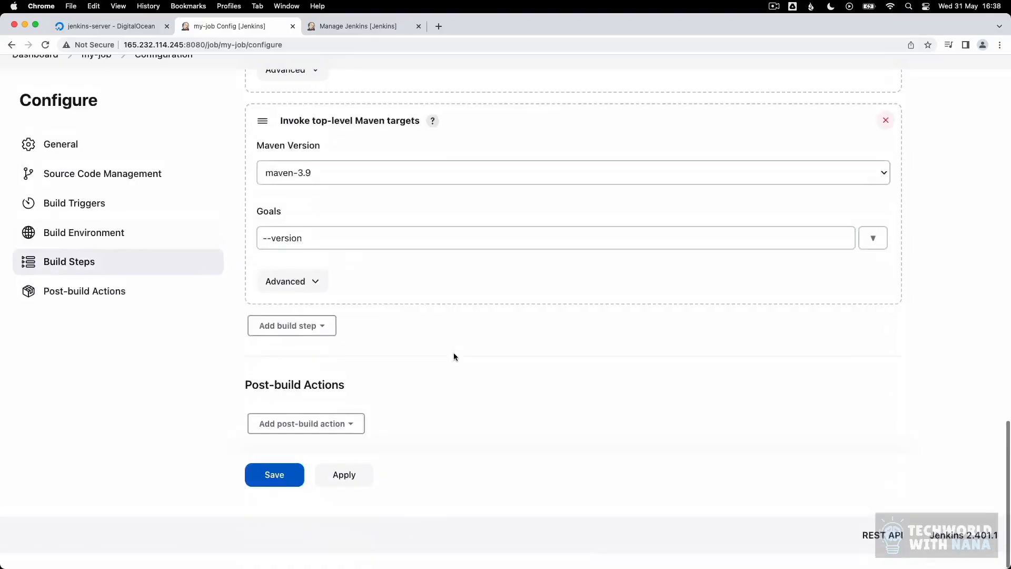
# Step: Check the plugin management page, then add an Execute NodeJS script build step
pyautogui.click(315, 341)
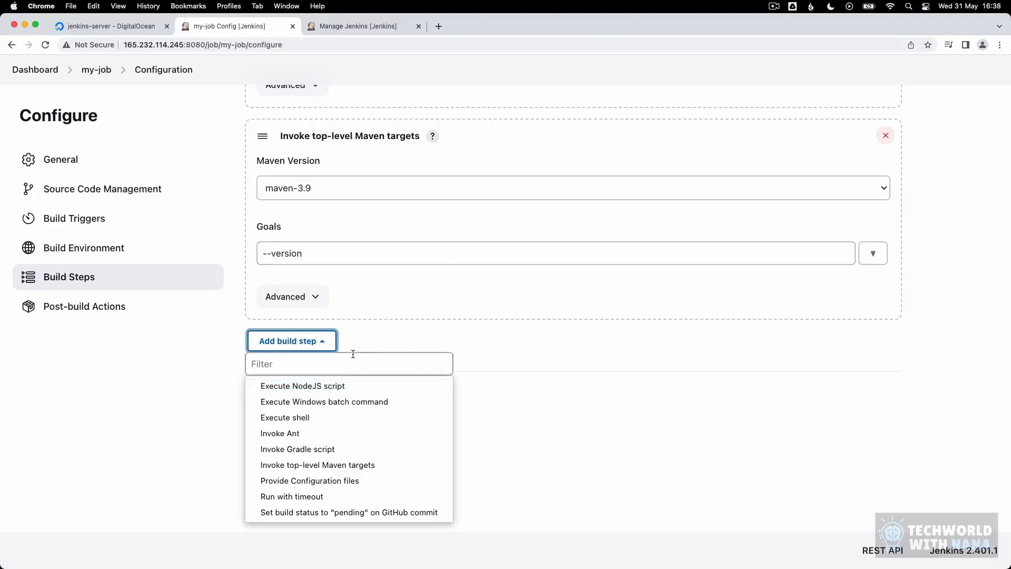
pyautogui.click(359, 27)
pyautogui.click(768, 257)
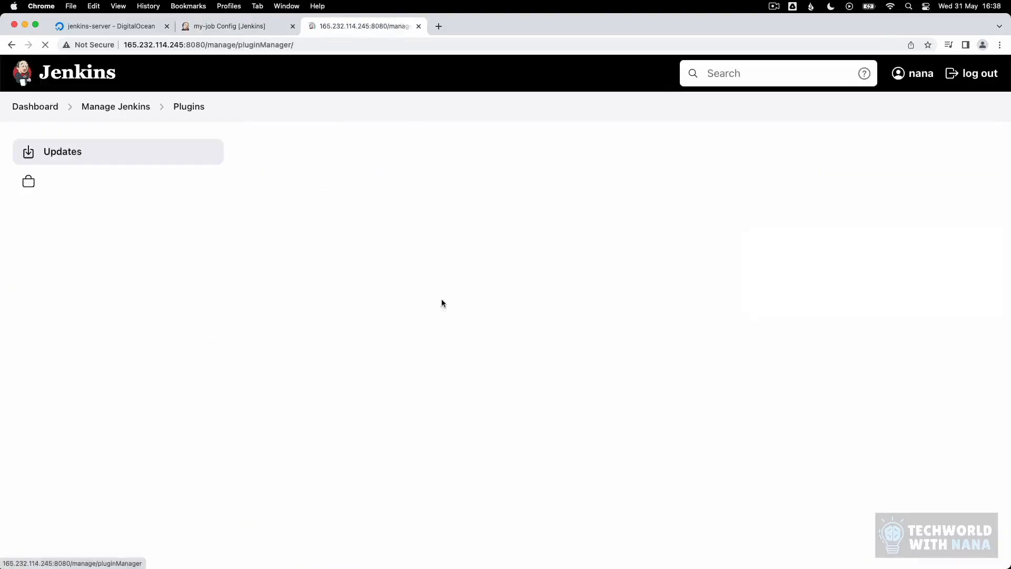
pyautogui.click(207, 25)
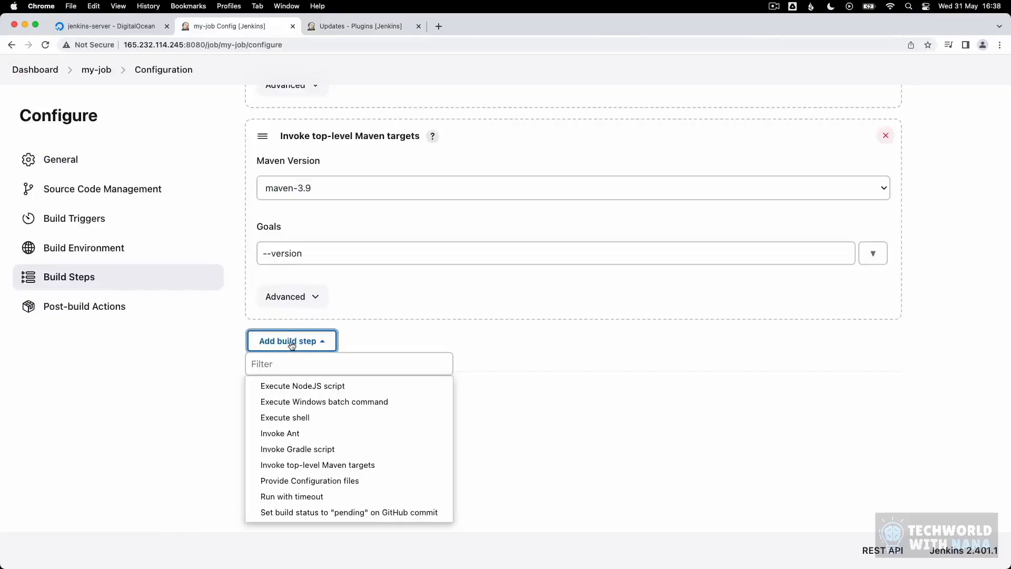
pyautogui.click(295, 387)
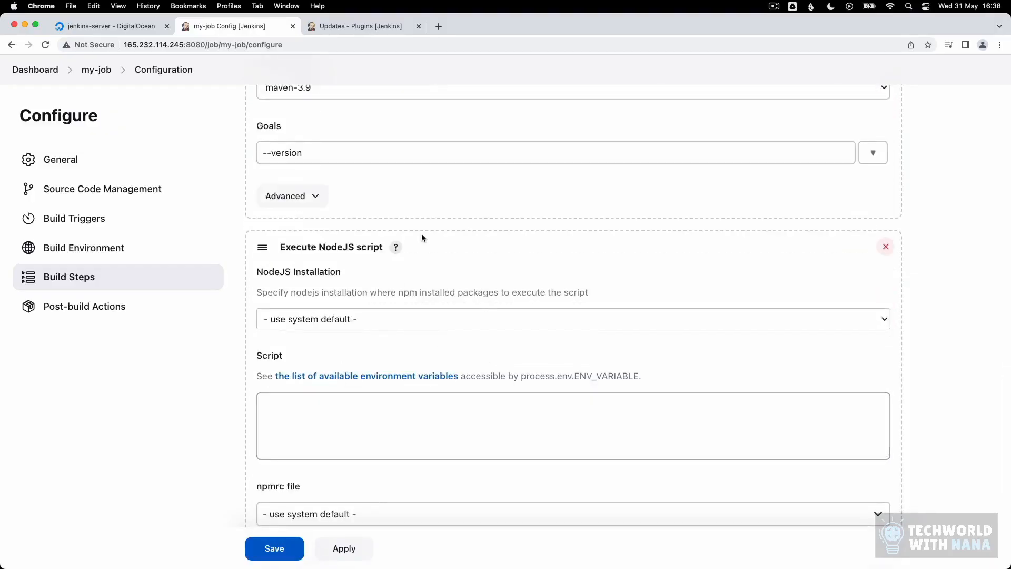
# Step: Check the NodeJS installations in Global Tool Configuration, then view the step's NodeJS Installation options
pyautogui.click(362, 29)
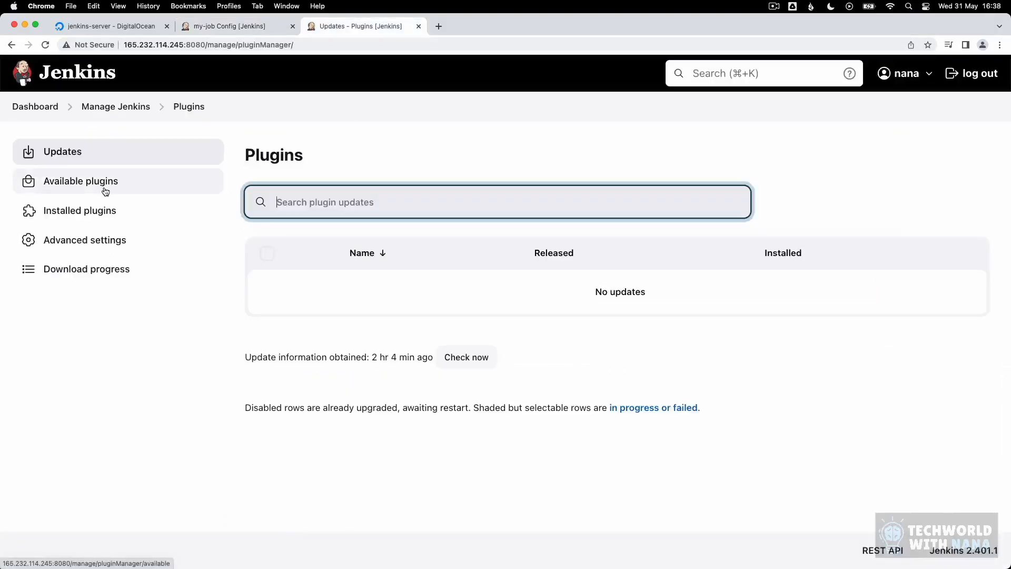
pyautogui.click(119, 108)
pyautogui.click(553, 278)
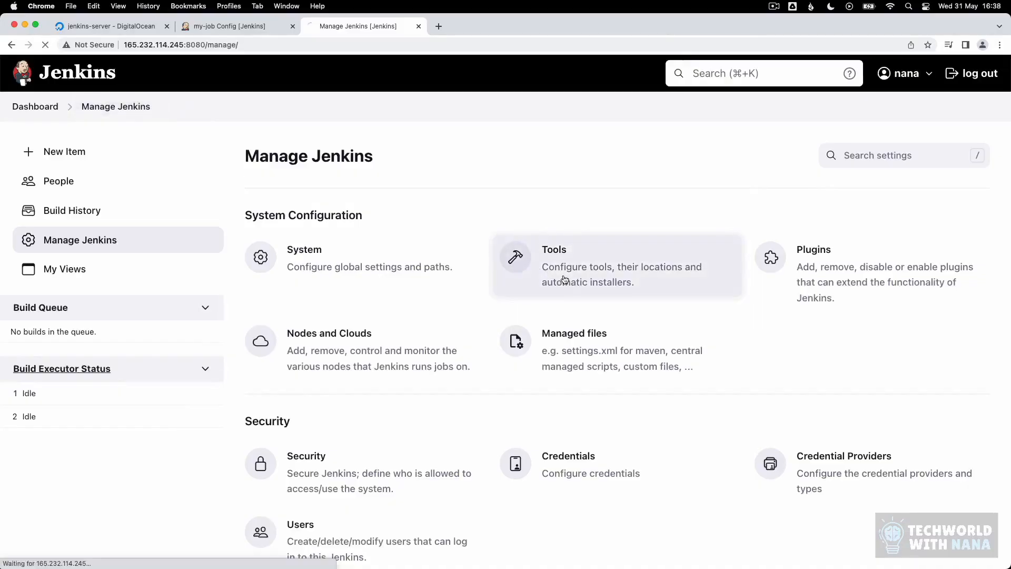
pyautogui.scroll(-10, 393, 358)
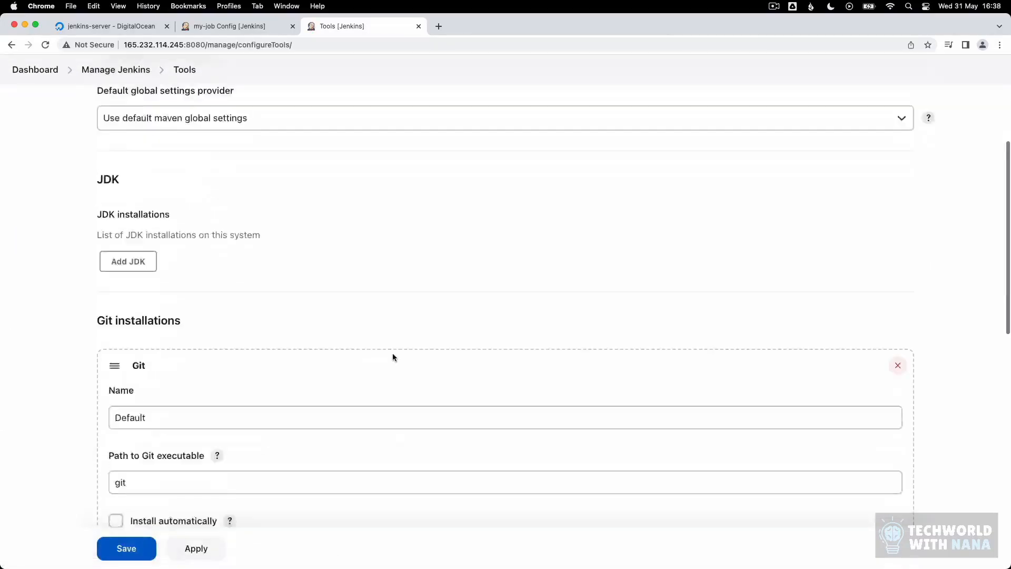
pyautogui.scroll(-5, 395, 356)
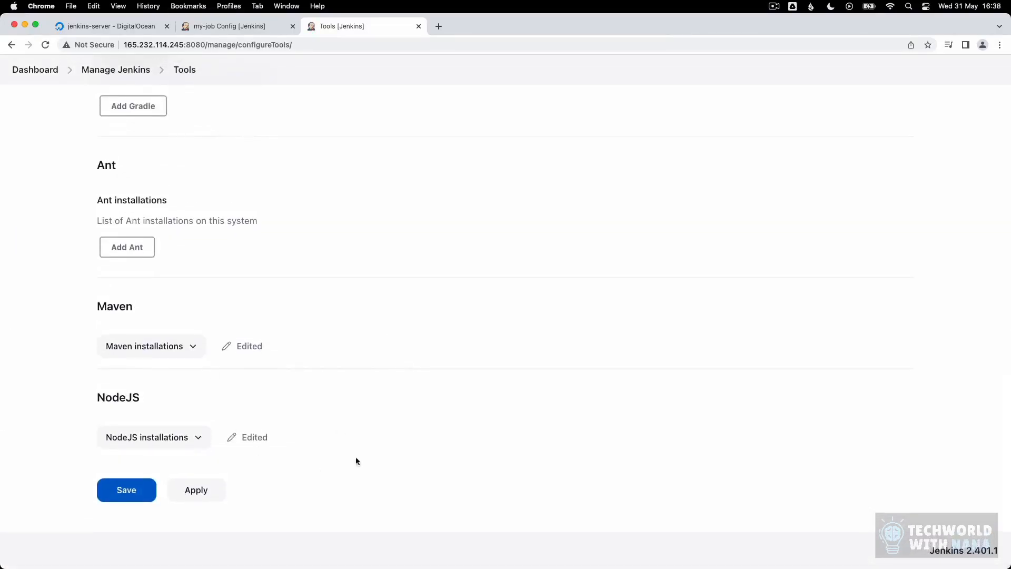
pyautogui.click(276, 22)
pyautogui.click(345, 322)
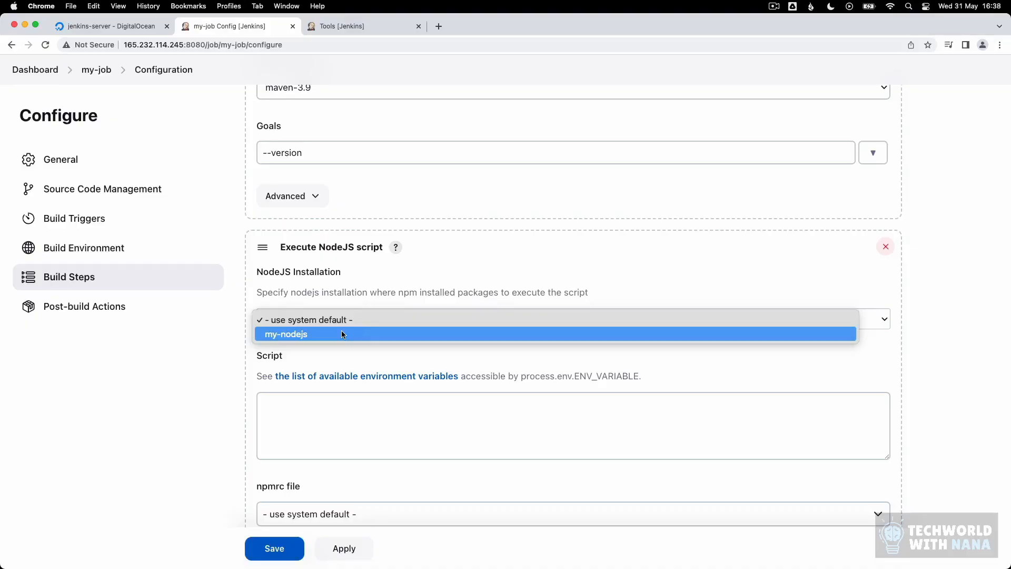
# Step: Try my-nodejs as the NodeJS installation, then delete the Execute NodeJS script step
pyautogui.click(335, 334)
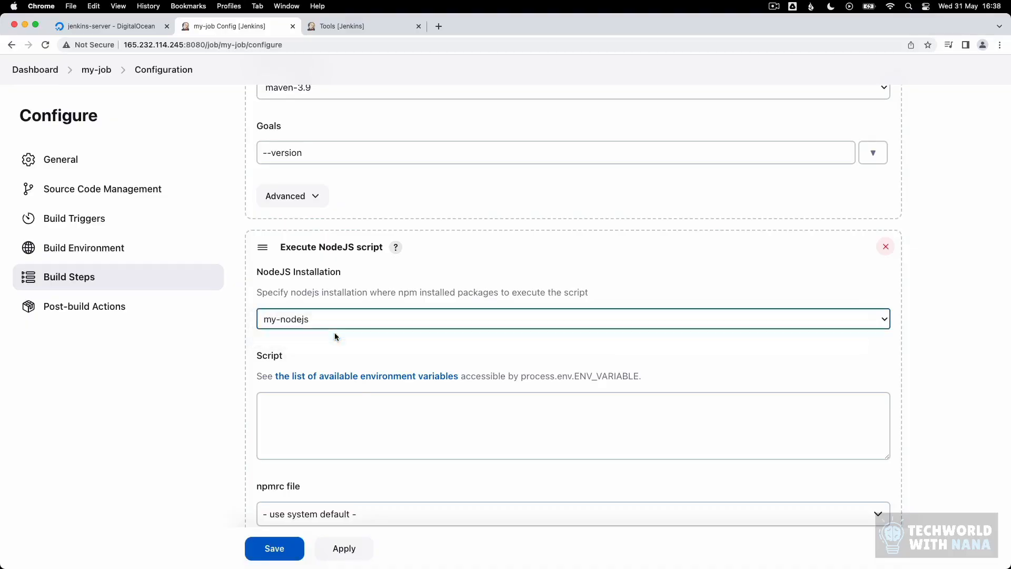
pyautogui.click(423, 401)
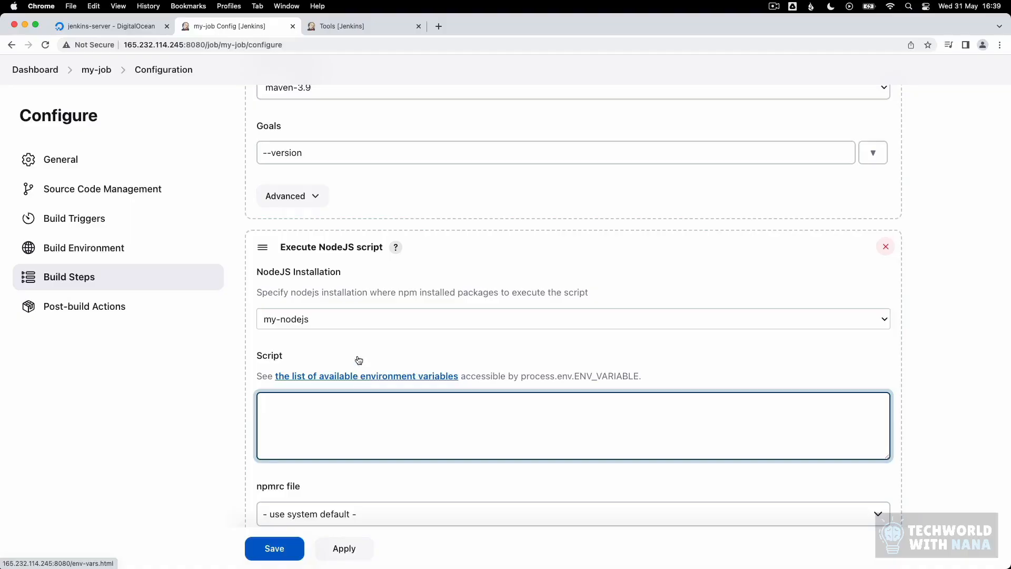
pyautogui.scroll(2, 355, 341)
pyautogui.scroll(2, 320, 196)
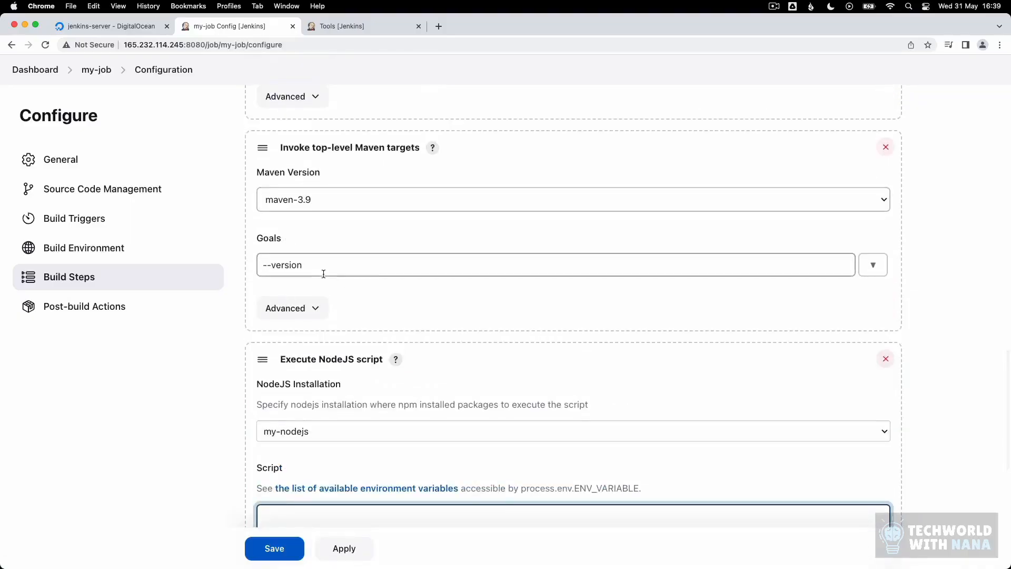
pyautogui.scroll(-5, 342, 389)
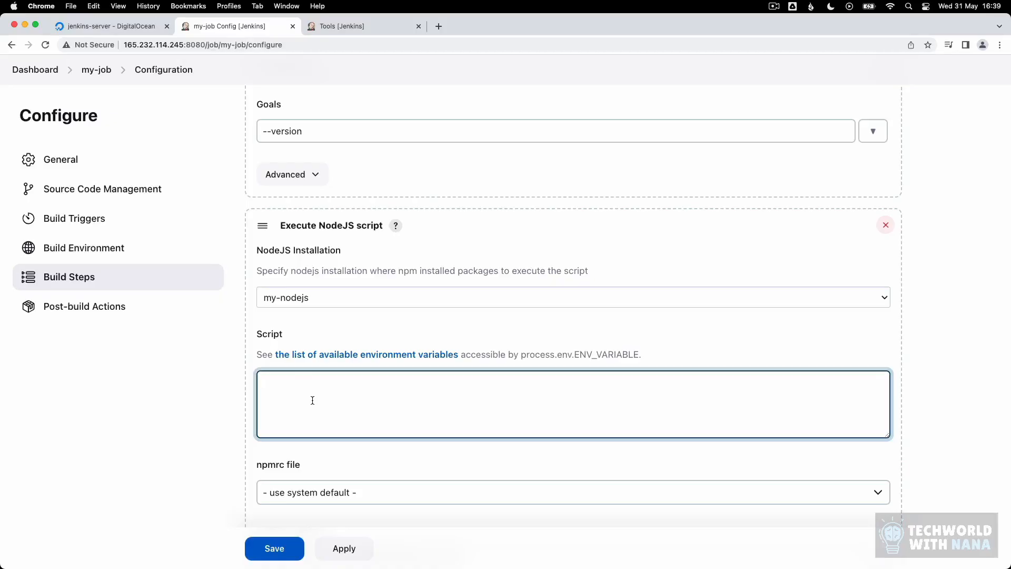
pyautogui.scroll(8, 316, 403)
pyautogui.scroll(7, 349, 412)
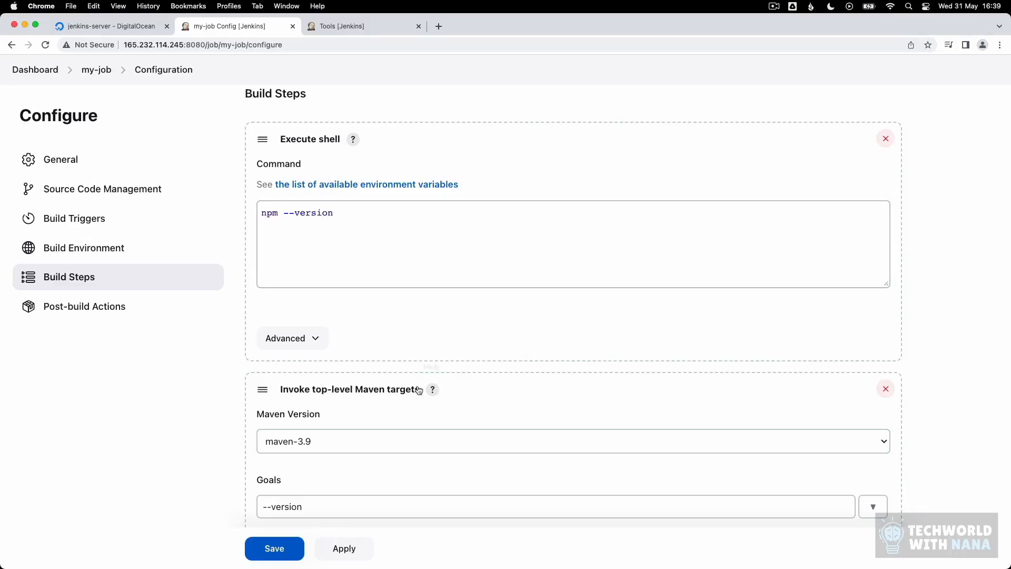
pyautogui.scroll(-14, 428, 389)
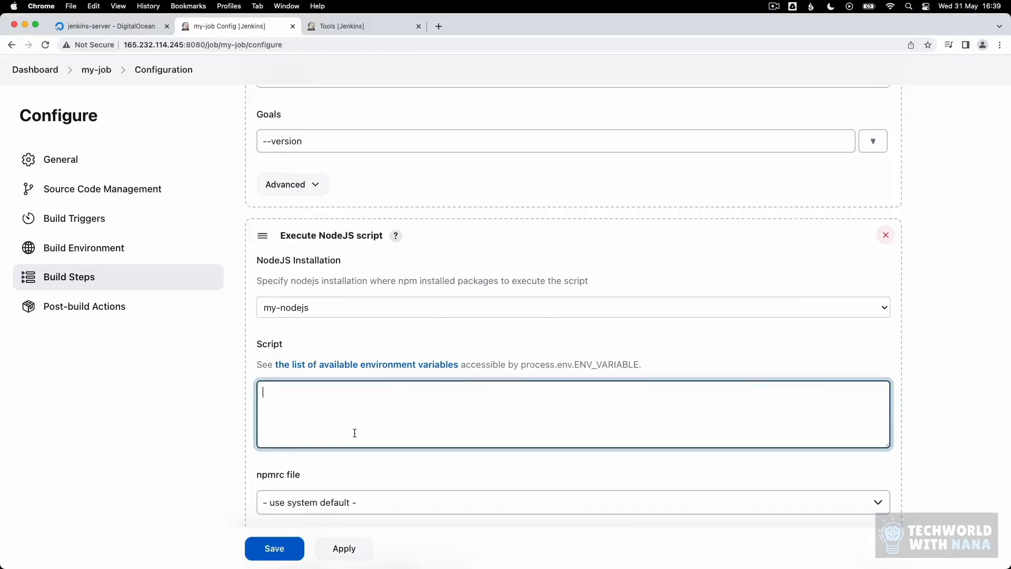
pyautogui.click(885, 235)
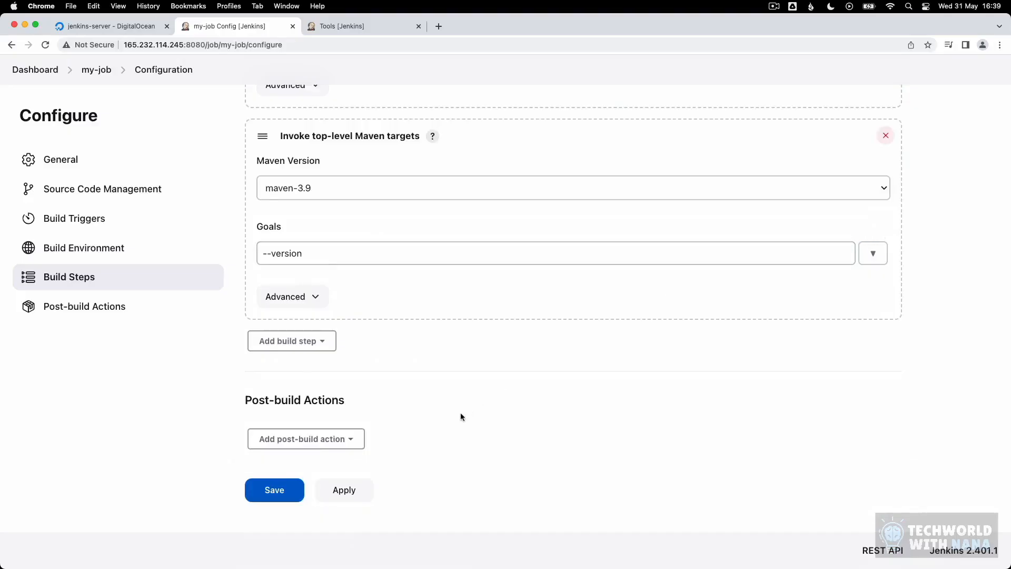
# Step: Save the my-job configuration, returning to the project page with build #1
pyautogui.click(265, 494)
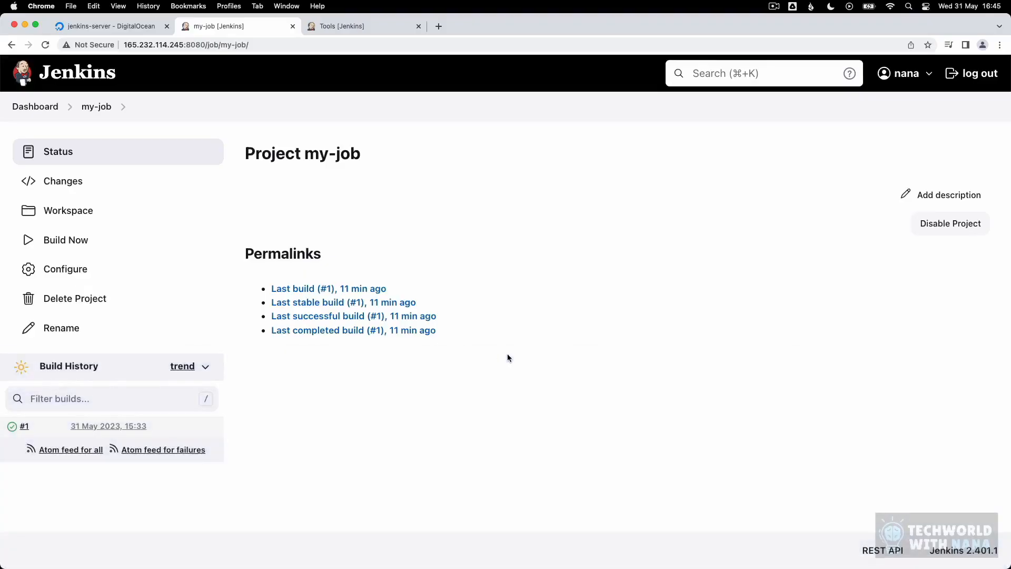
# Step: Open my-job's configuration and jump via the sidebar to Source Code Management
pyautogui.click(88, 270)
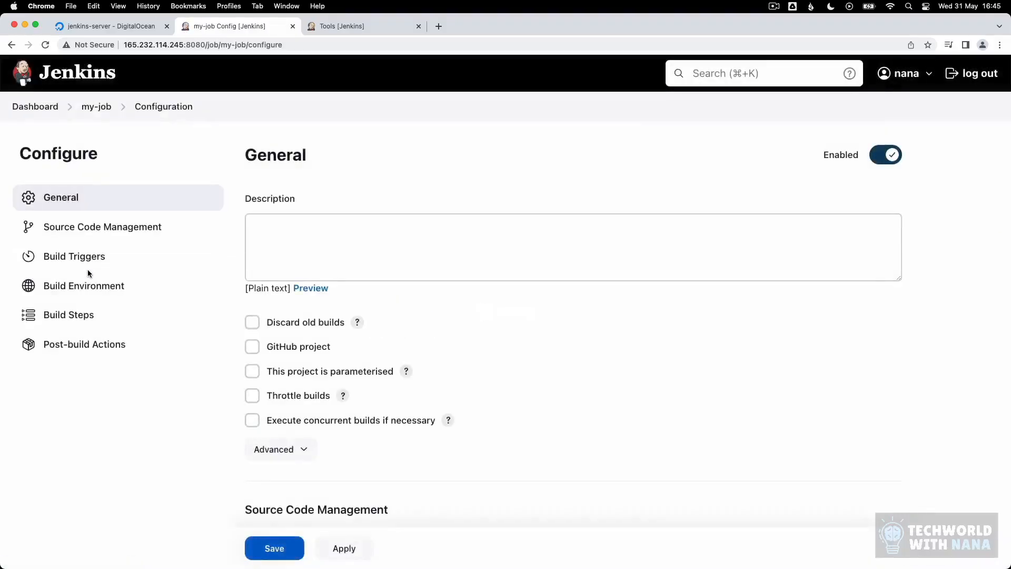
pyautogui.click(87, 314)
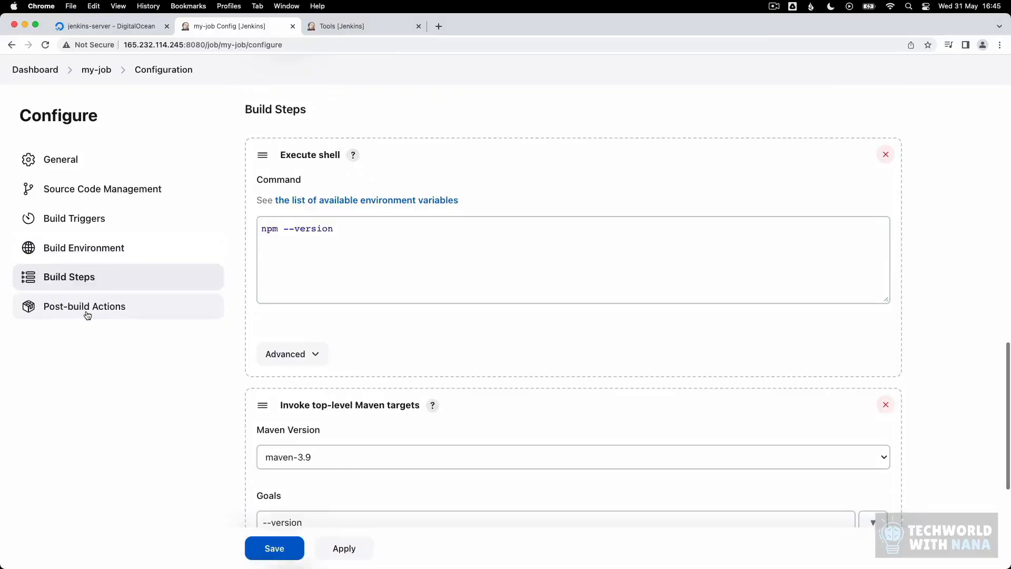
pyautogui.click(86, 189)
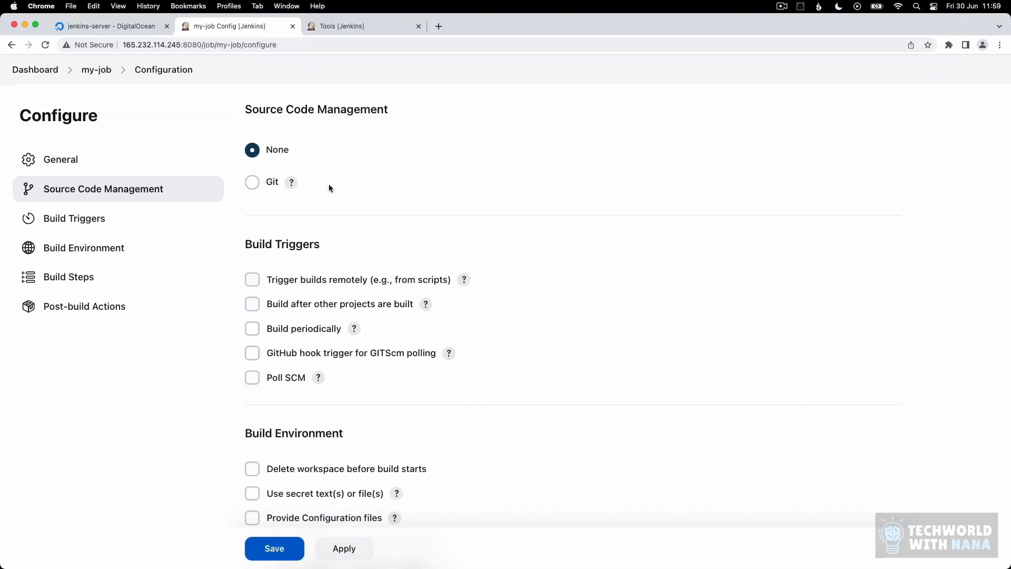
# Step: Choose Git as my-job's source code management
pyautogui.click(259, 183)
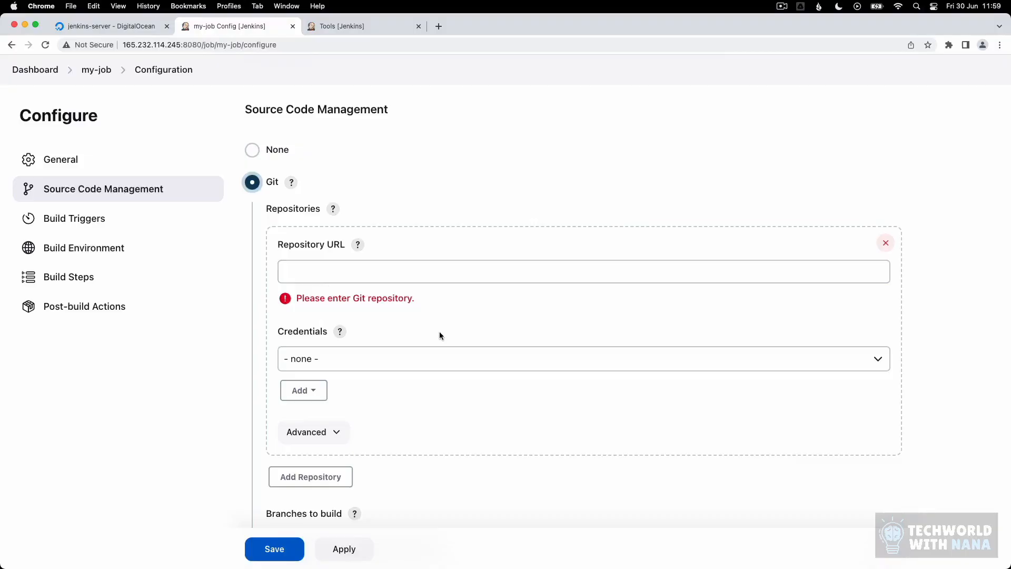
# Step: Copy the java-maven-app project's HTTPS clone URL from GitLab in a new tab
pyautogui.press('super+t')
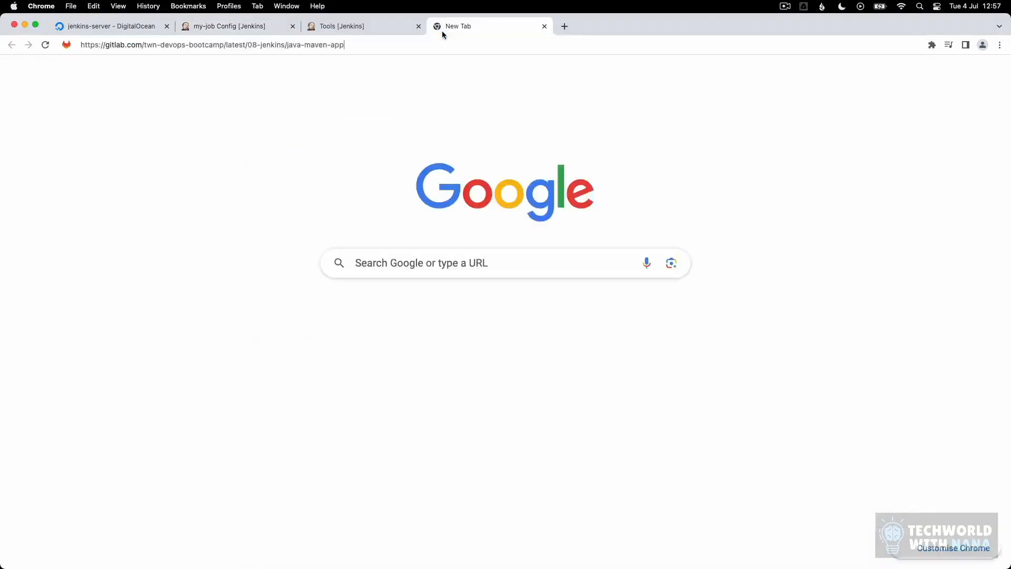
pyautogui.press('Return')
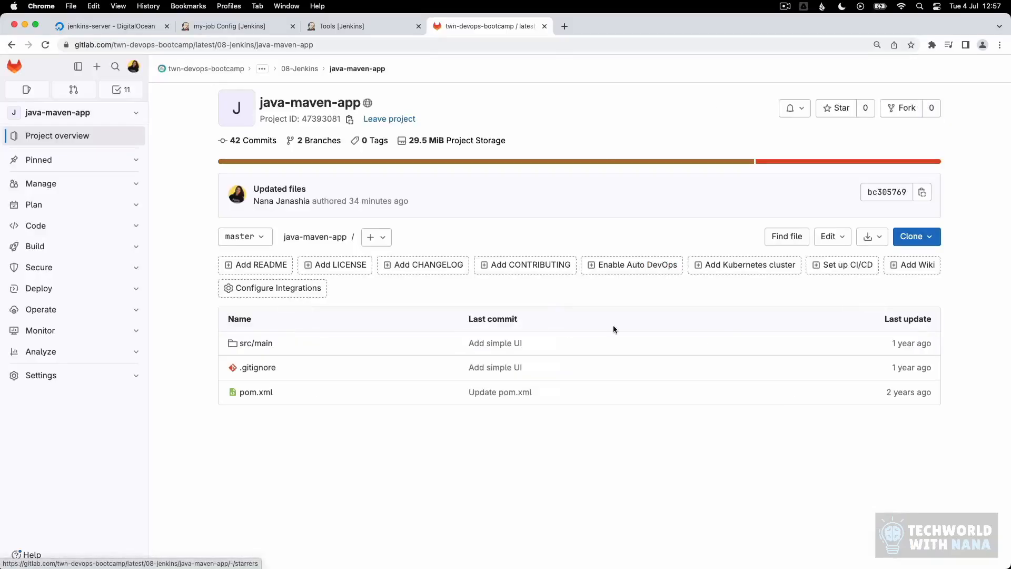
pyautogui.click(911, 238)
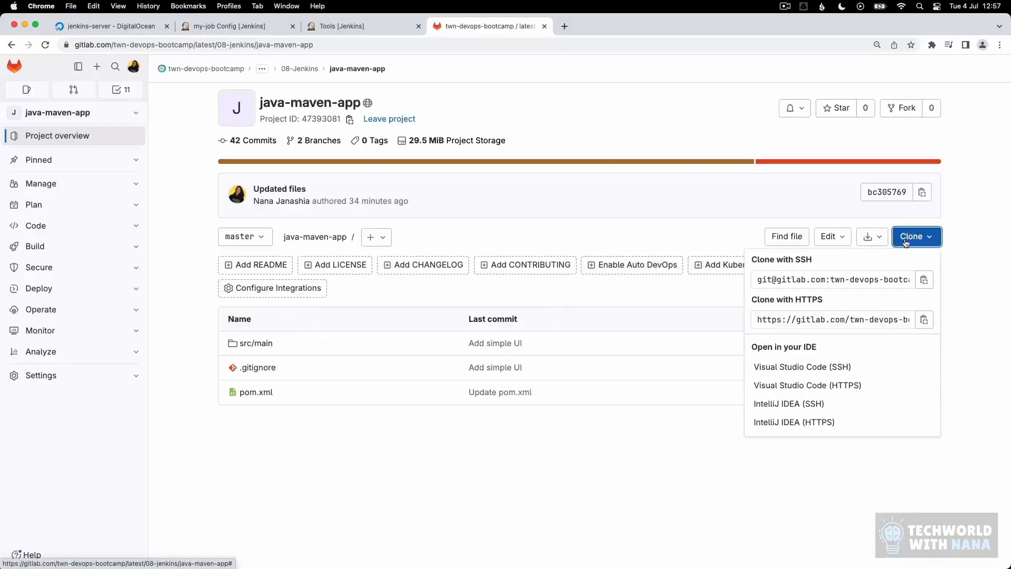
pyautogui.click(923, 319)
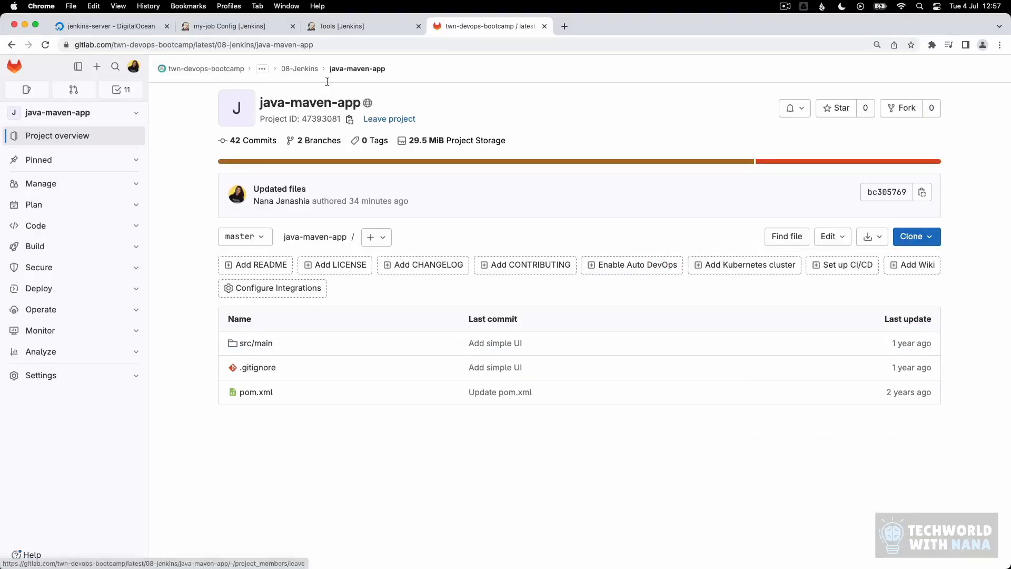
pyautogui.click(230, 27)
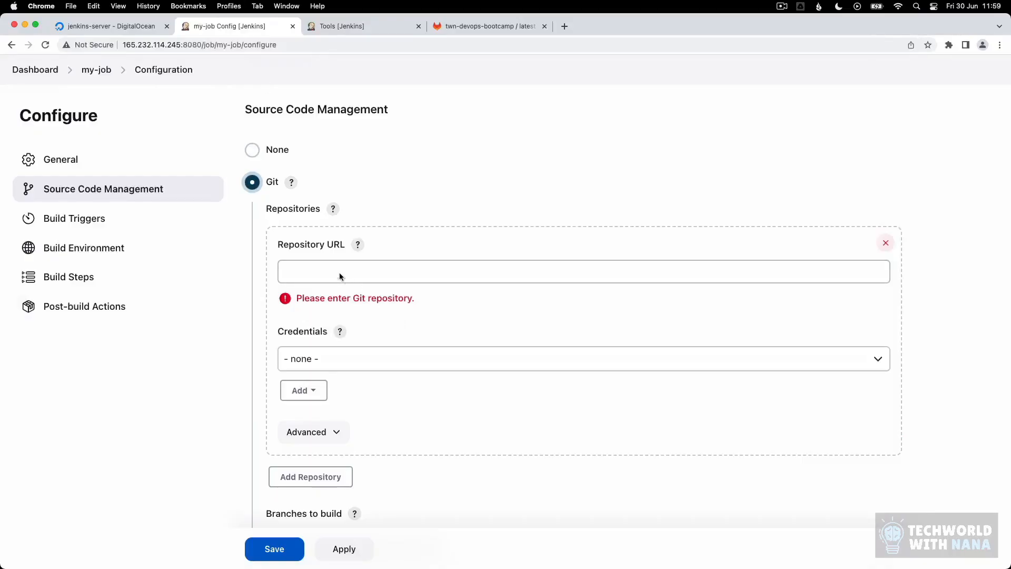
pyautogui.click(340, 273)
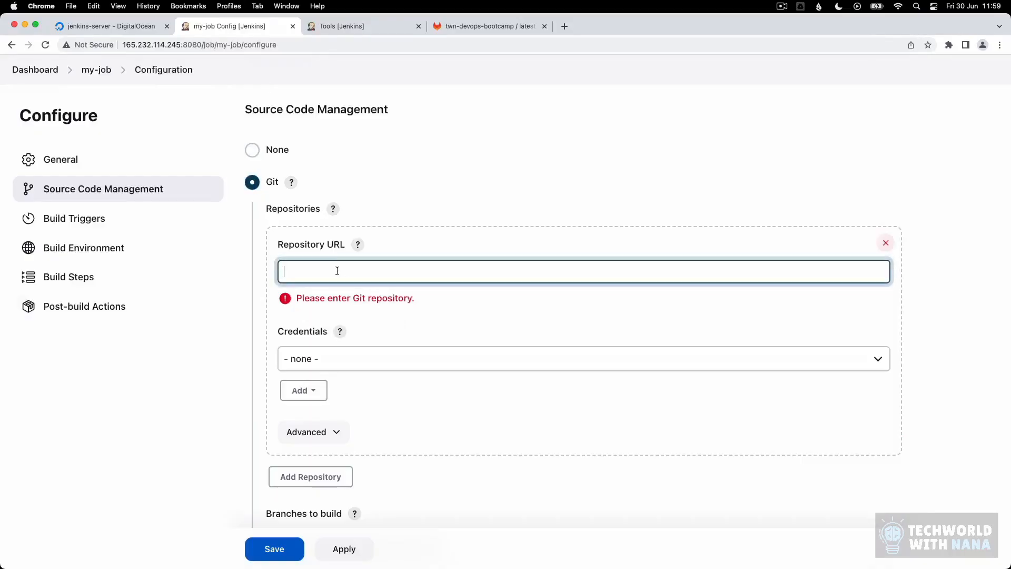
pyautogui.press('super+v')
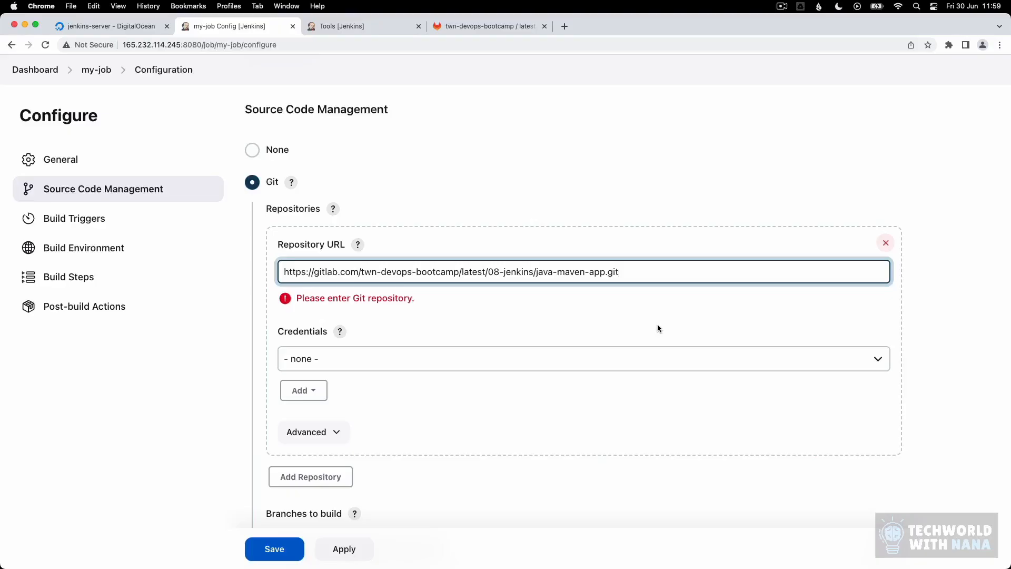
pyautogui.press('Tab')
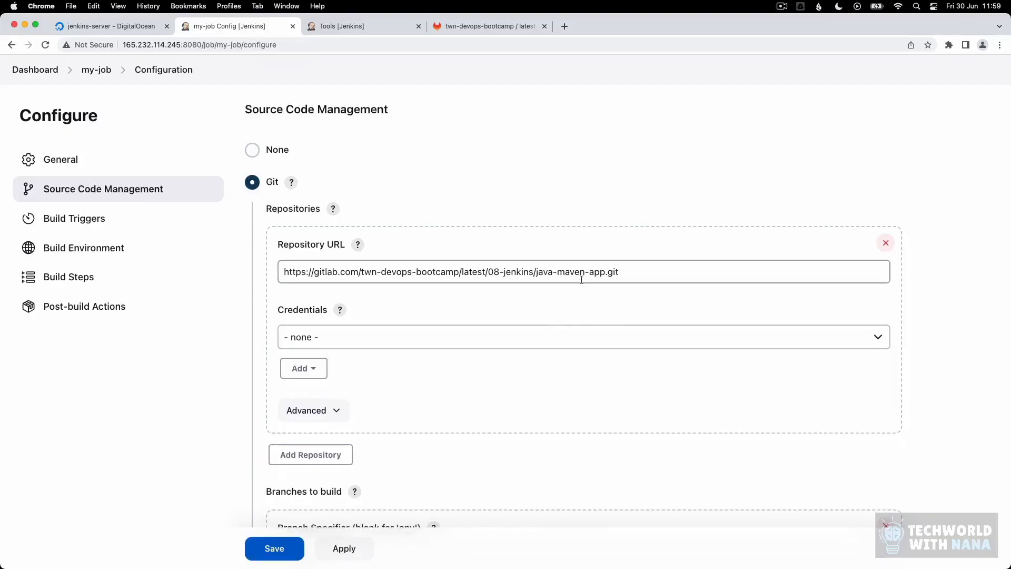
# Step: Review the empty credentials list and bring up the options for adding a credential
pyautogui.scroll(1, 669, 306)
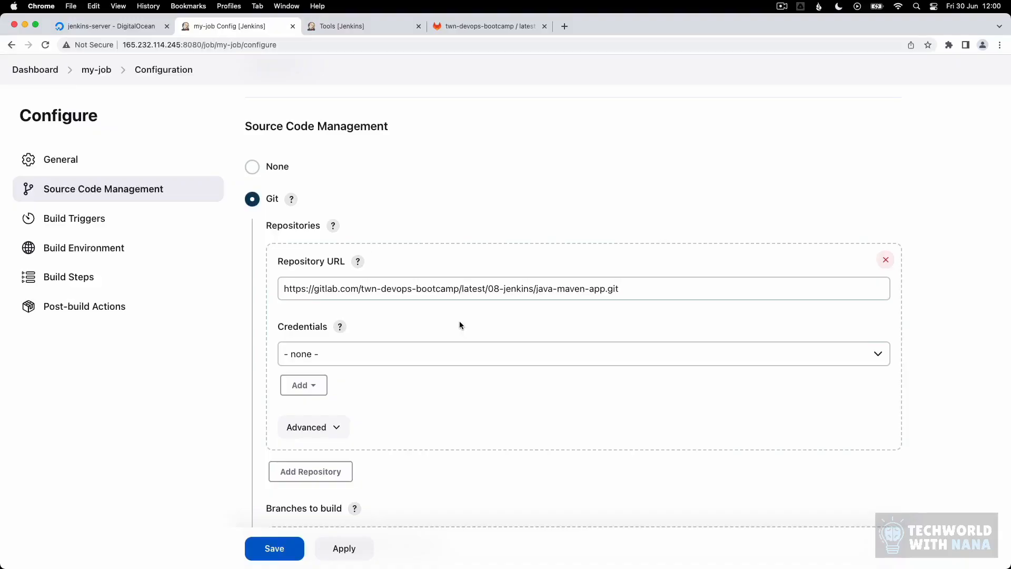
pyautogui.click(339, 354)
pyautogui.click(344, 353)
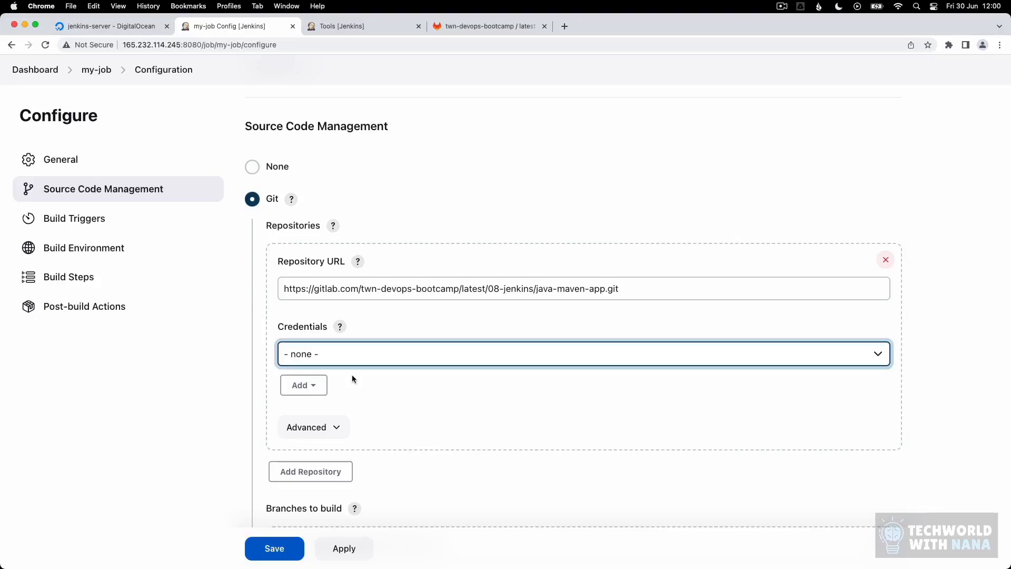
pyautogui.click(319, 387)
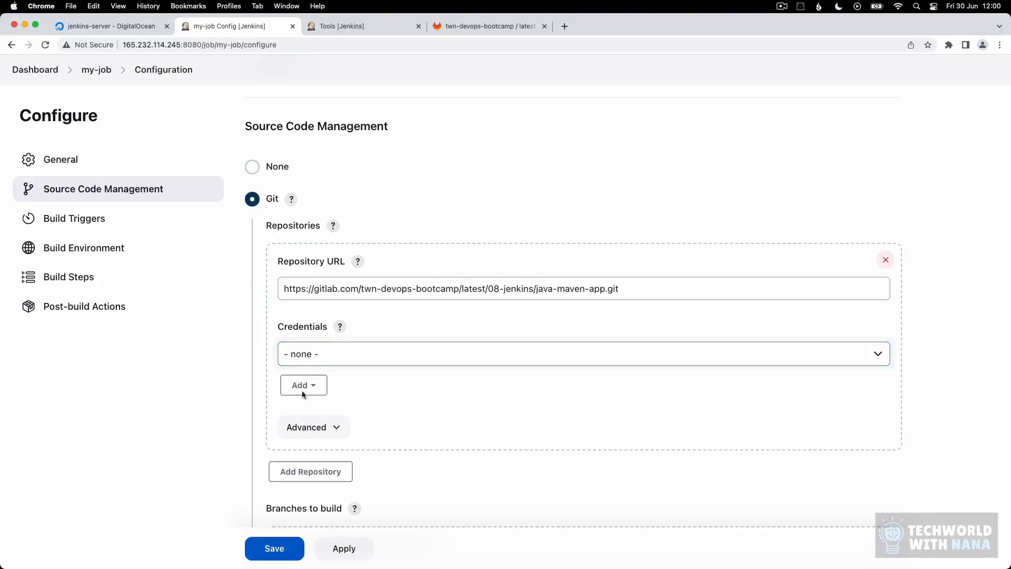
# Step: Create a Jenkins username-with-password credential using the GitLab account's username and password
pyautogui.click(323, 410)
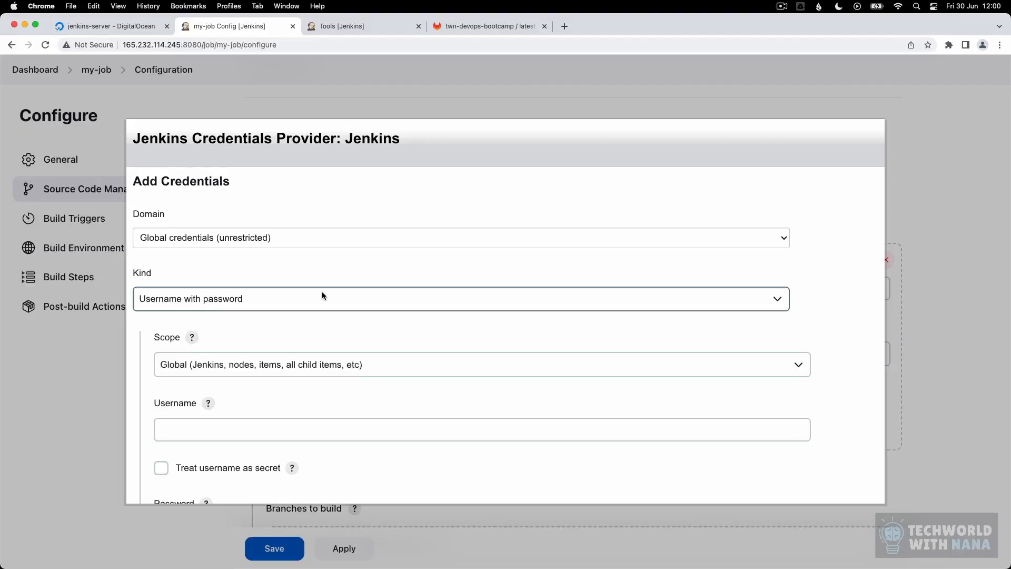
pyautogui.scroll(-1, 301, 294)
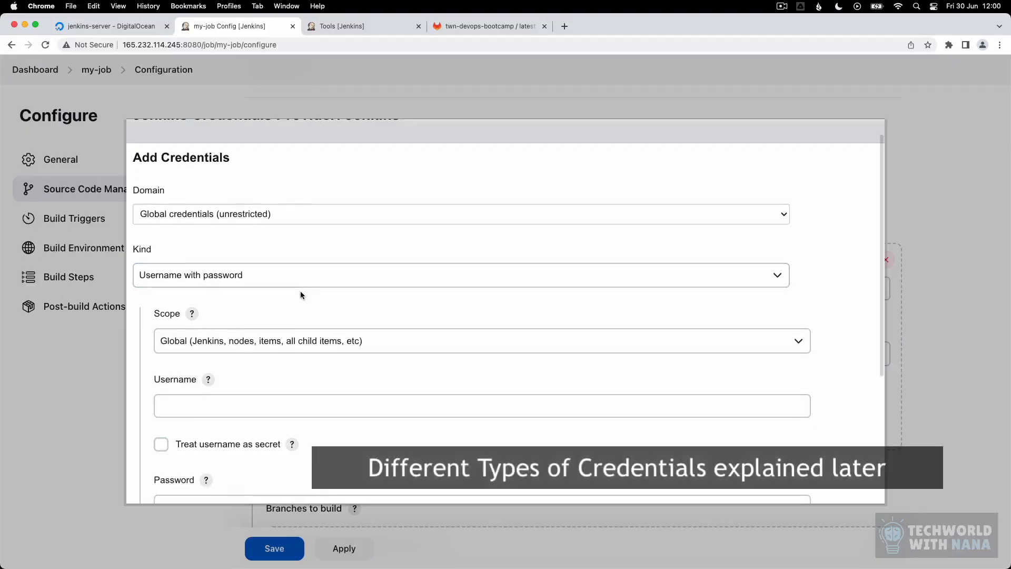
pyautogui.scroll(-3, 299, 287)
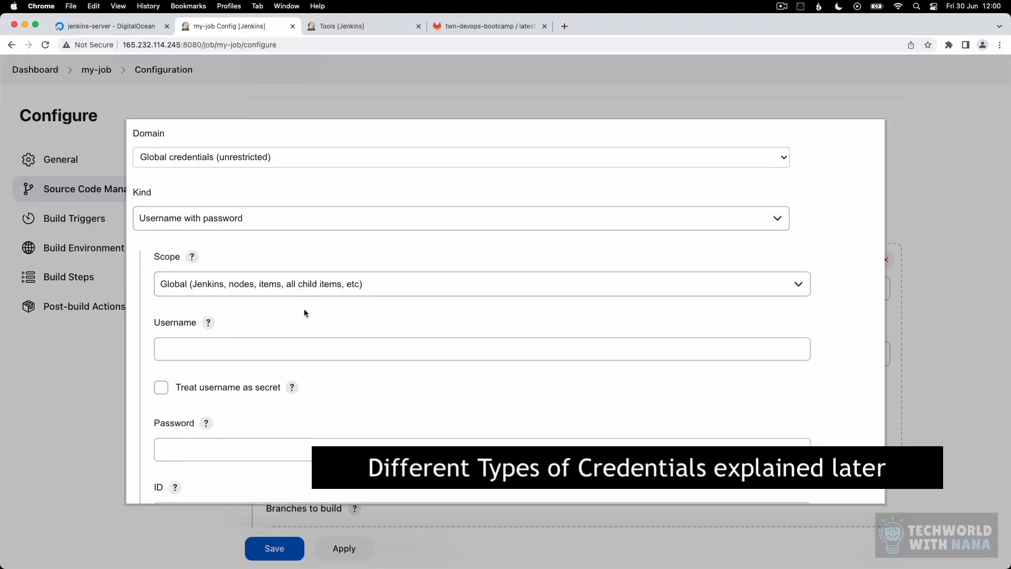
pyautogui.scroll(-1, 308, 316)
pyautogui.click(316, 326)
pyautogui.write('techworld-with-nana')
pyautogui.click(225, 431)
pyautogui.press('super+v')
pyautogui.scroll(-4, 225, 431)
# Step: Give the credential the ID gitlab-credentials and add it
pyautogui.click(203, 395)
pyautogui.write('gitlab-credentials')
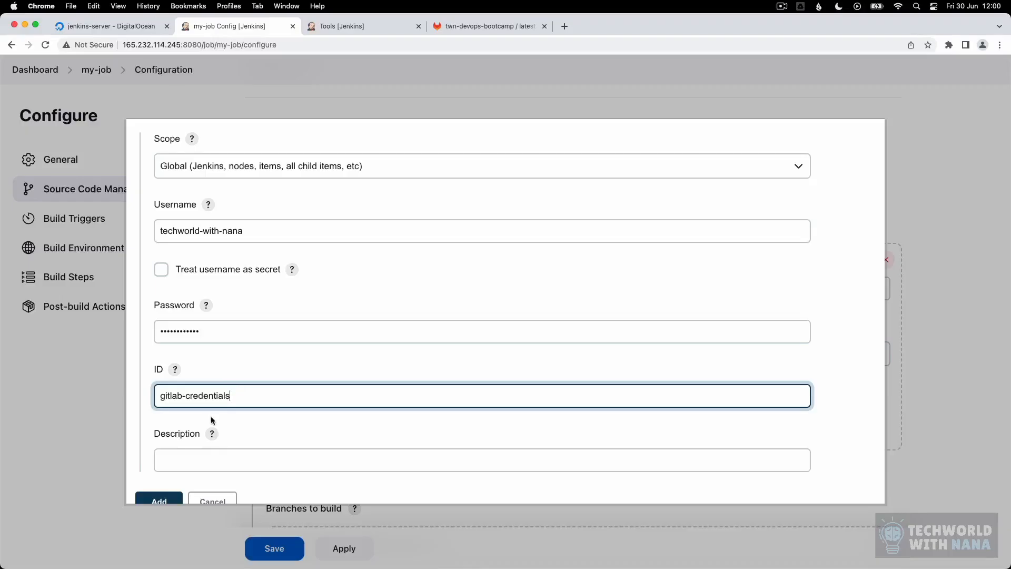
pyautogui.scroll(1, 248, 337)
pyautogui.scroll(3, 247, 338)
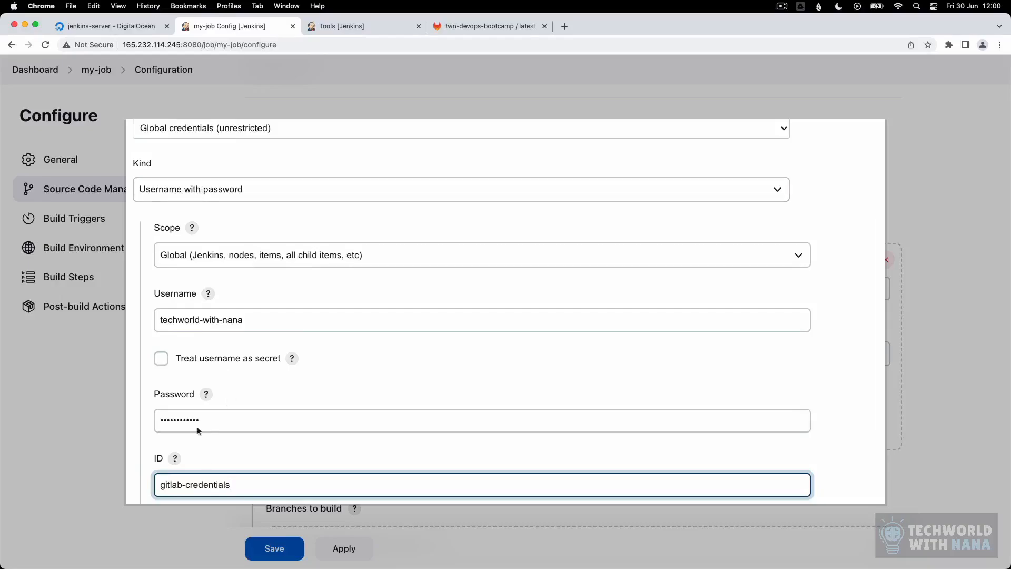
pyautogui.scroll(-5, 198, 447)
pyautogui.click(159, 477)
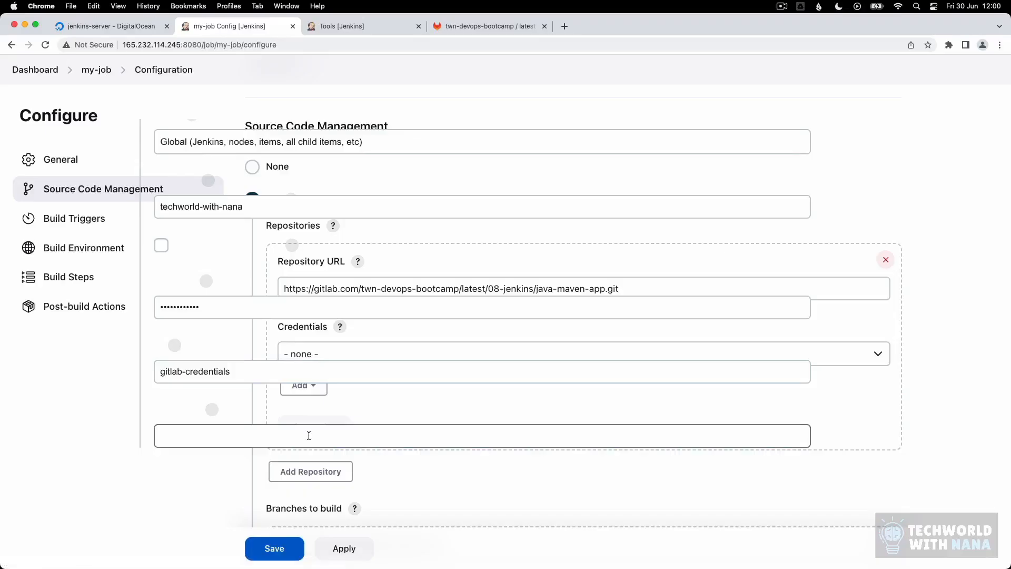
# Step: Select the gitlab-credentials credential, keep Branch Specifier */master, and save the configuration
pyautogui.click(337, 352)
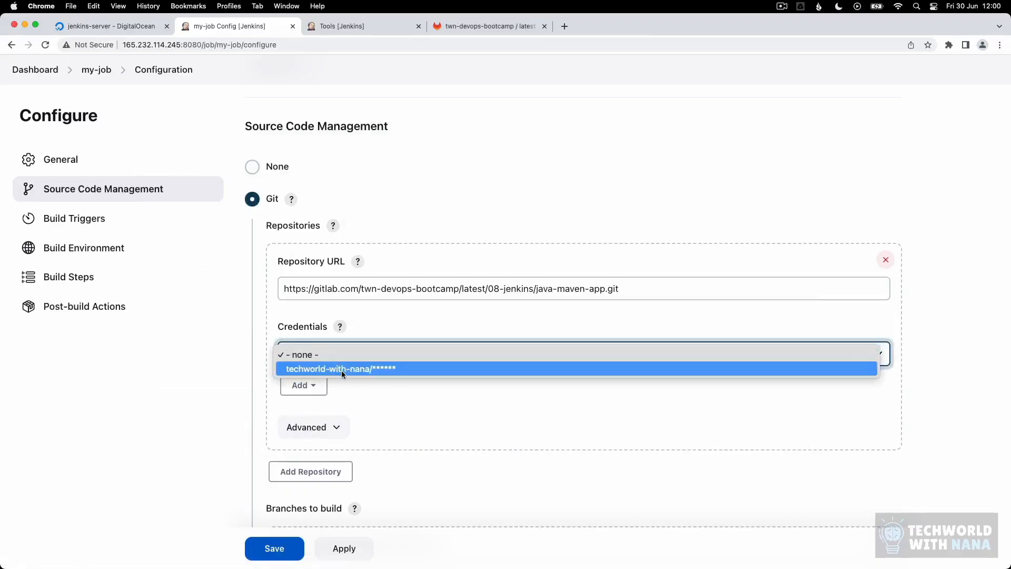
pyautogui.click(342, 371)
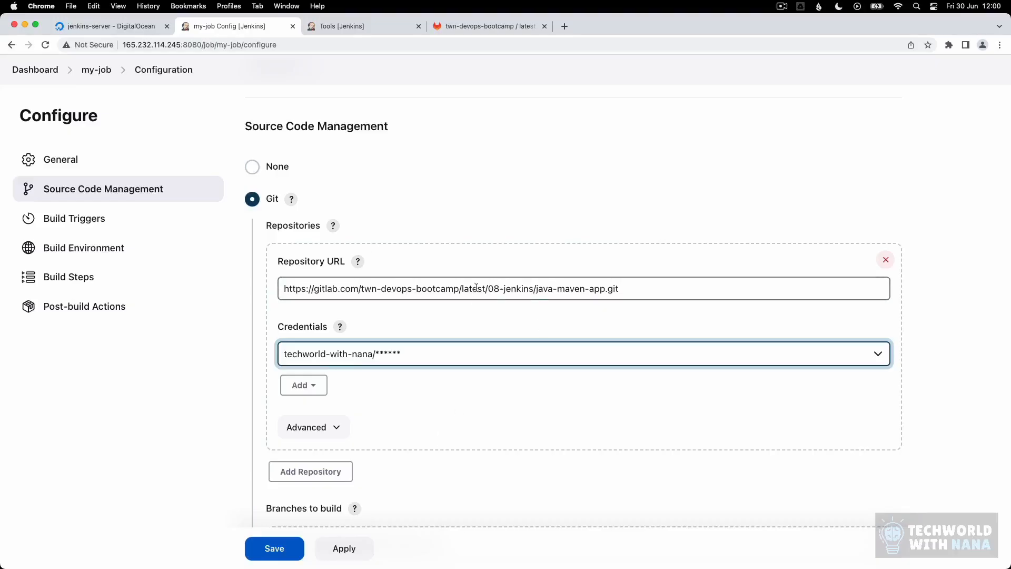
pyautogui.scroll(-3, 496, 365)
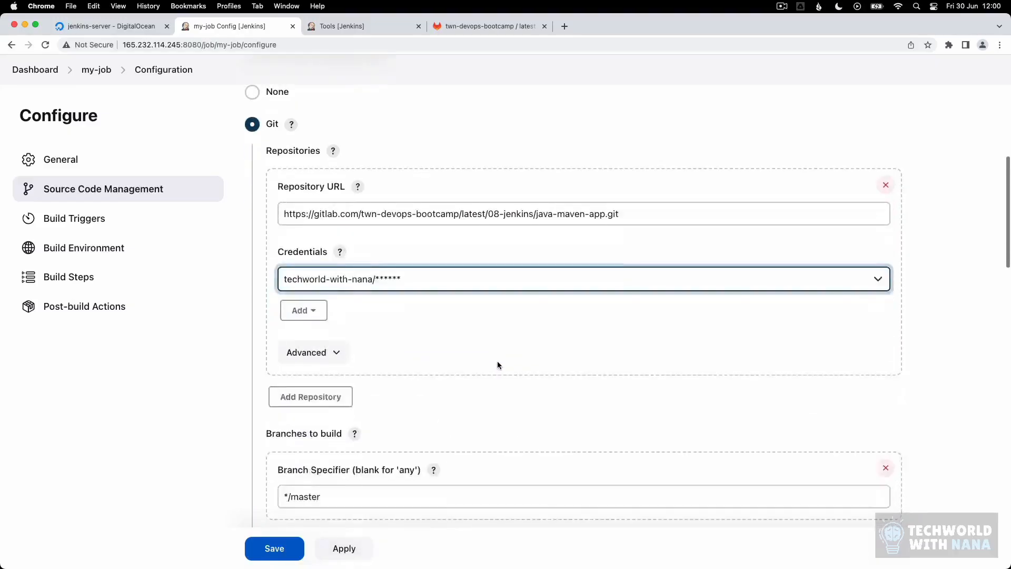
pyautogui.moveTo(276, 397); pyautogui.dragTo(479, 398)
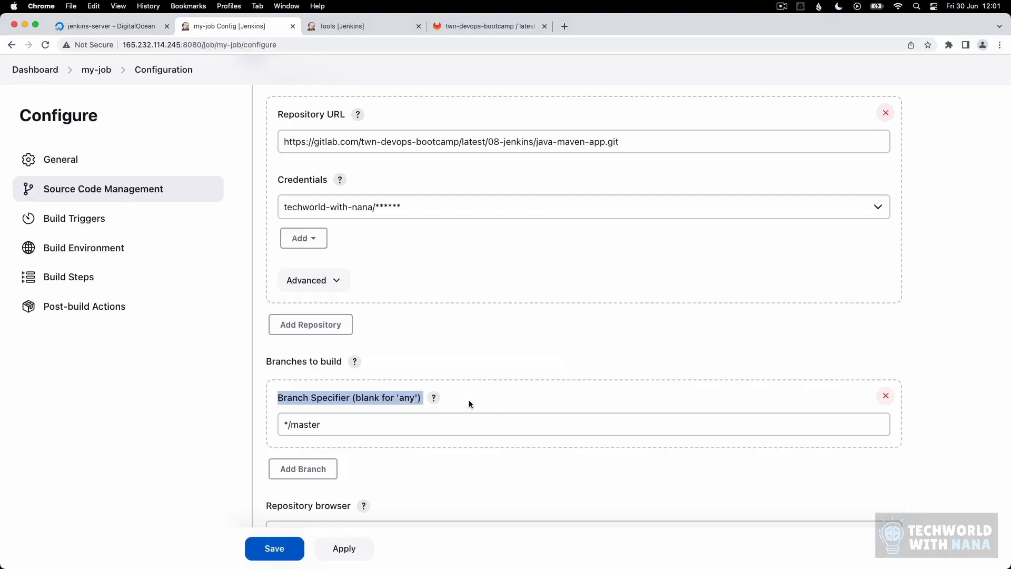
pyautogui.moveTo(352, 398); pyautogui.dragTo(427, 398)
pyautogui.click(481, 396)
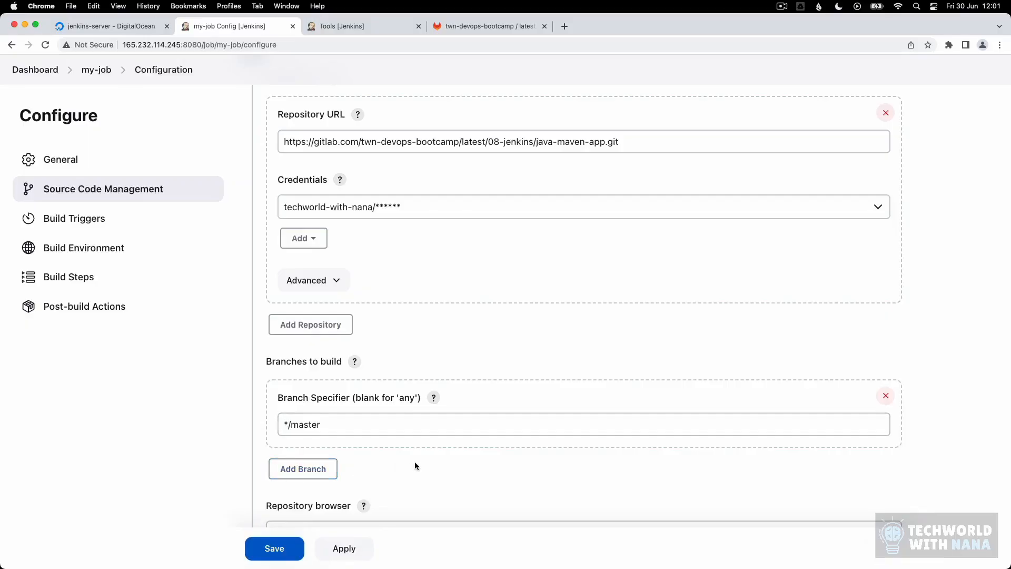
pyautogui.scroll(-1, 415, 461)
pyautogui.click(275, 548)
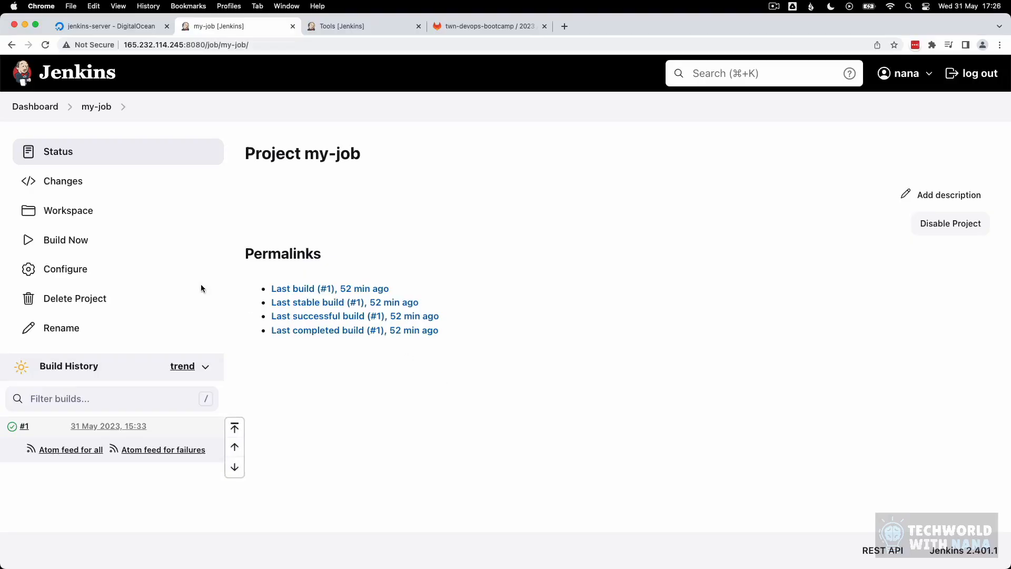
# Step: Build my-job again and open build #2's console output
pyautogui.click(79, 248)
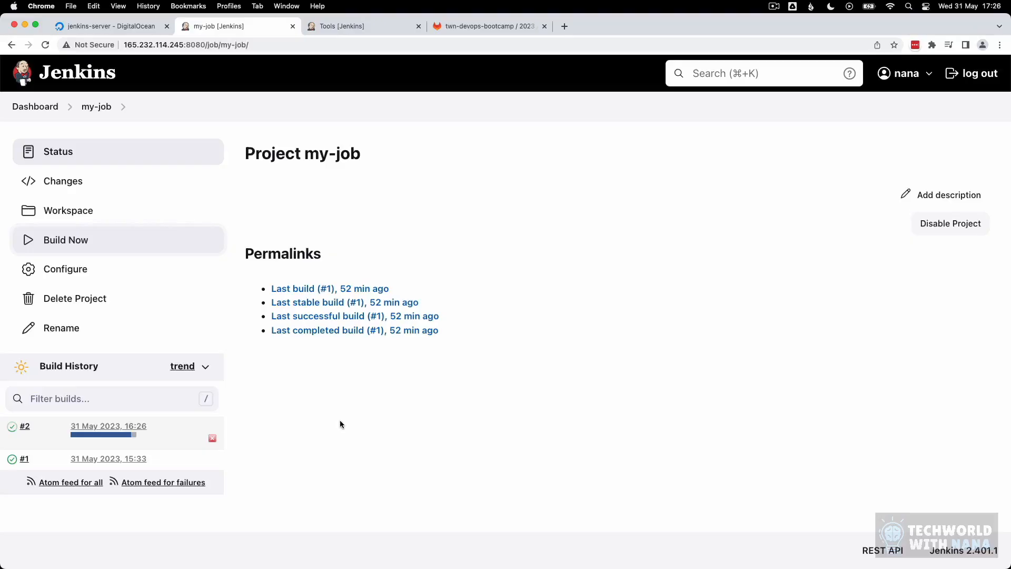
pyautogui.click(92, 429)
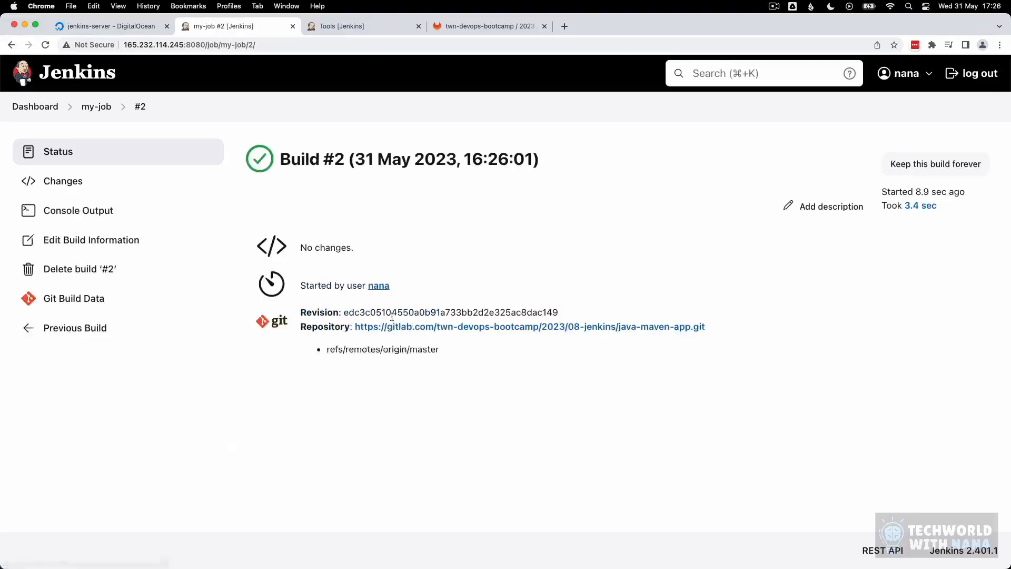
pyautogui.click(79, 213)
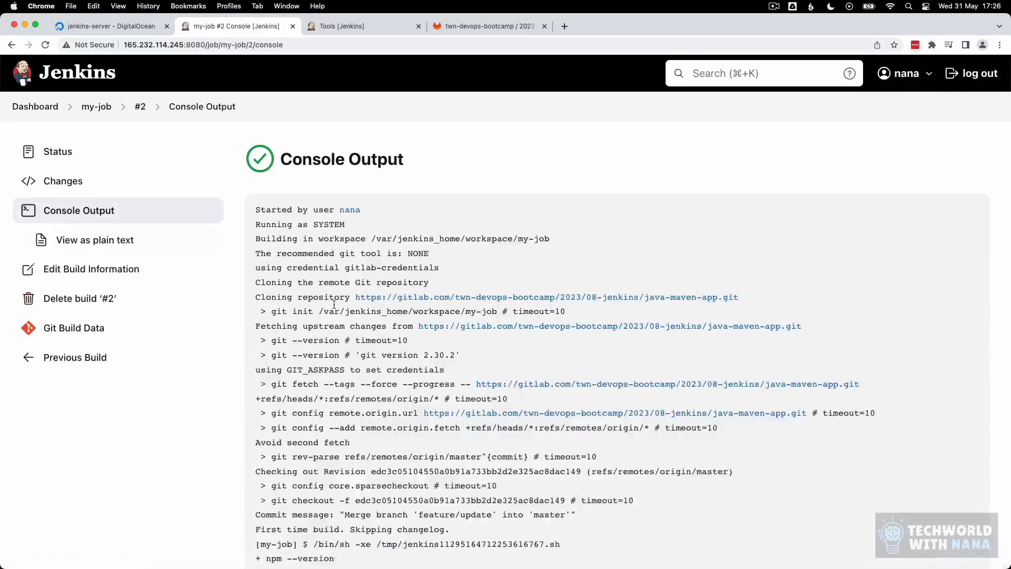
# Step: Scroll through the log, highlighting the git fetch and git config lines
pyautogui.scroll(-2, 406, 350)
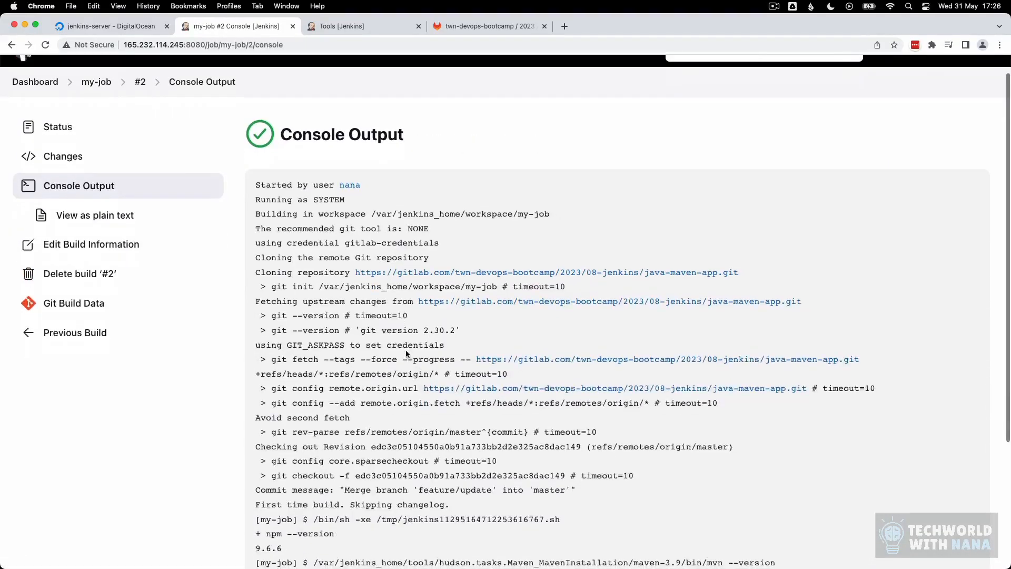
pyautogui.moveTo(271, 247); pyautogui.dragTo(322, 248)
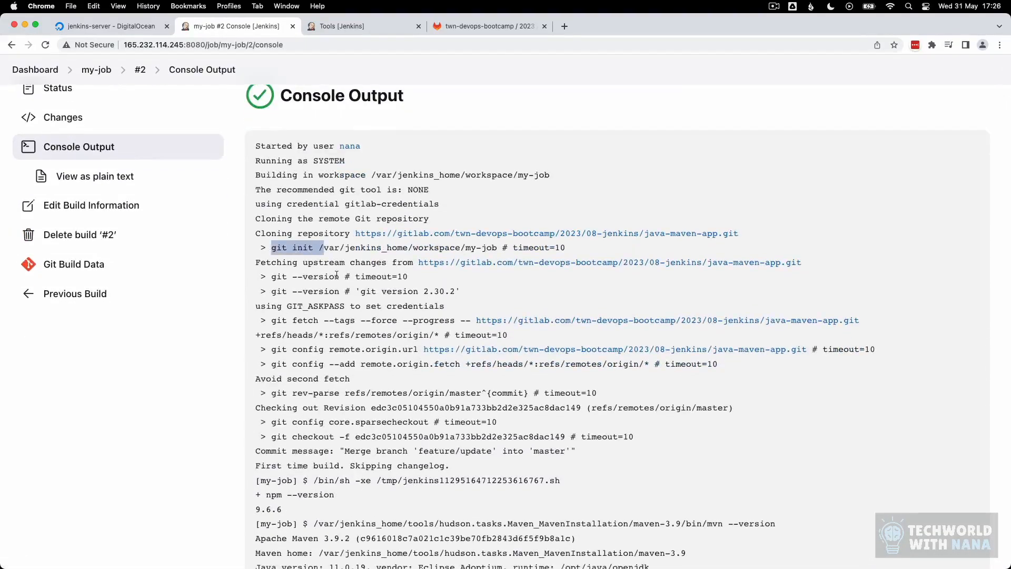
pyautogui.scroll(-4, 335, 276)
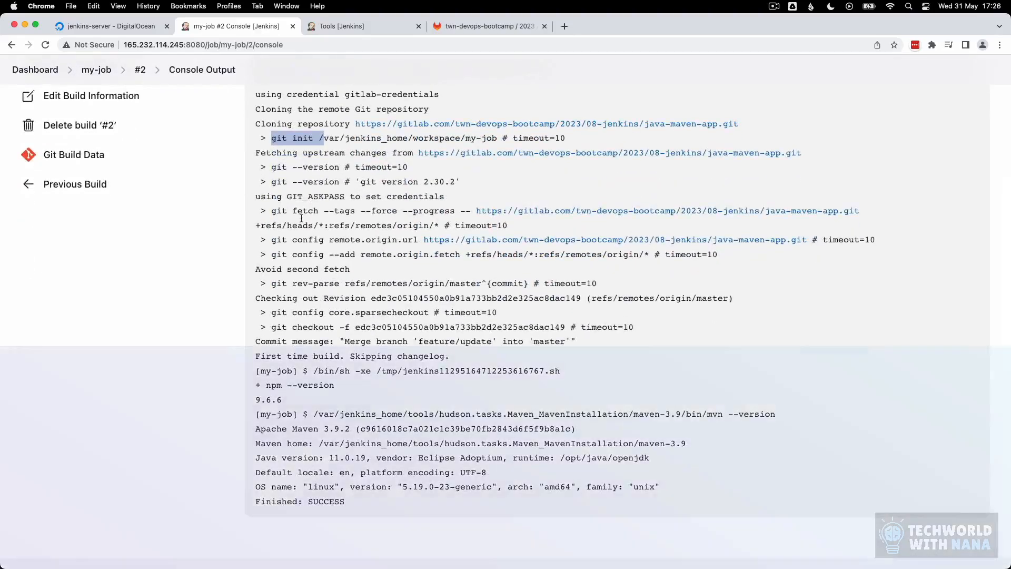
pyautogui.moveTo(278, 211); pyautogui.dragTo(784, 240)
pyautogui.moveTo(272, 240); pyautogui.dragTo(553, 255)
pyautogui.click(380, 335)
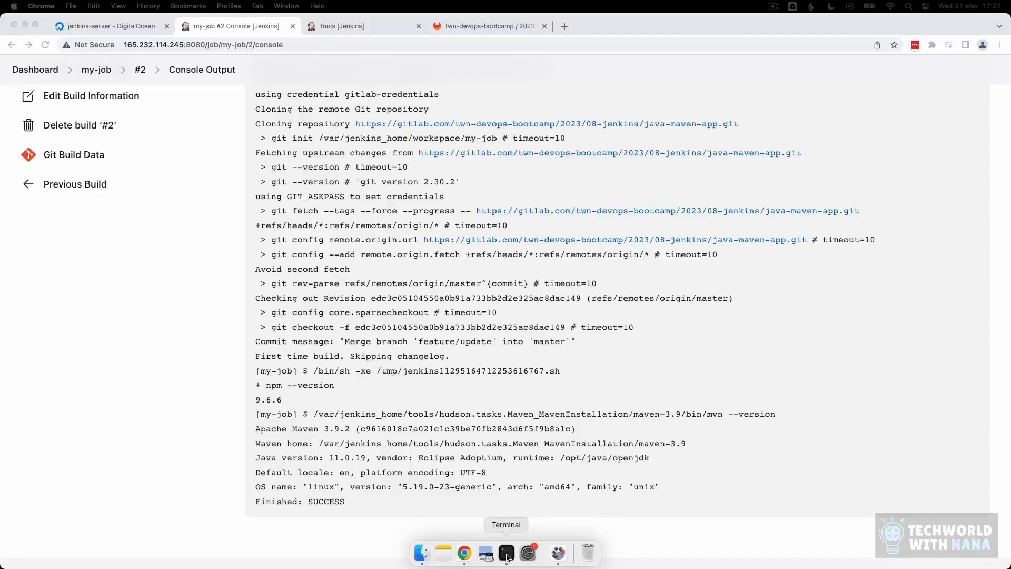
# Step: Open a bash shell inside the running jenkins/jenkins:lts container with docker ps and docker exec
pyautogui.click(509, 556)
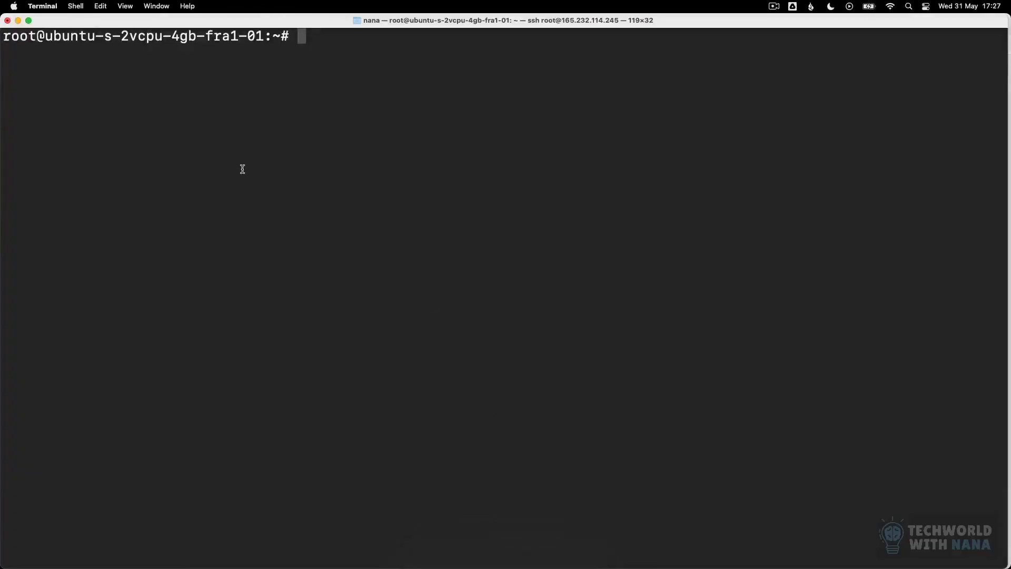
pyautogui.write('docker ps')
pyautogui.press('Return')
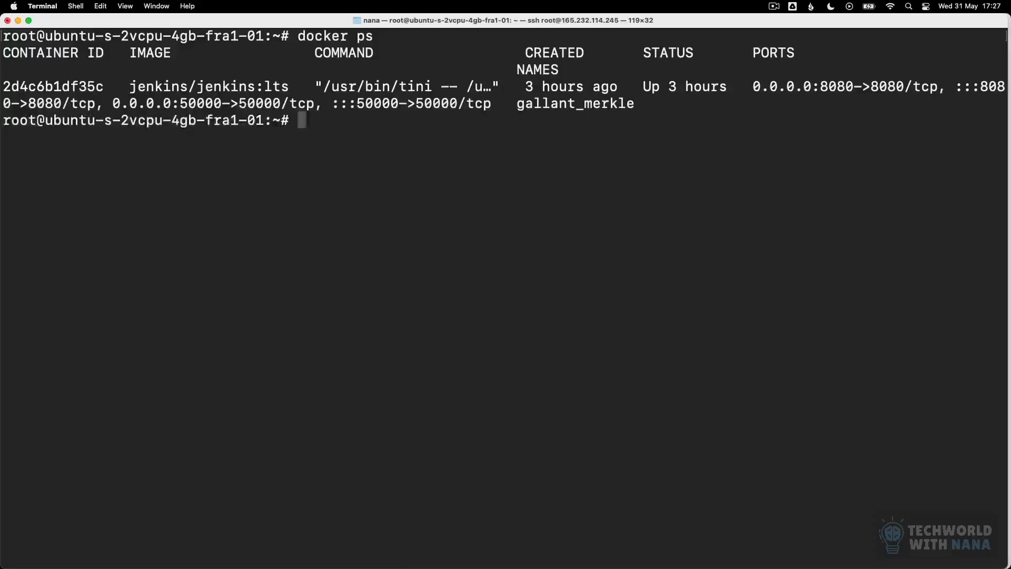
pyautogui.write('docker exec ')
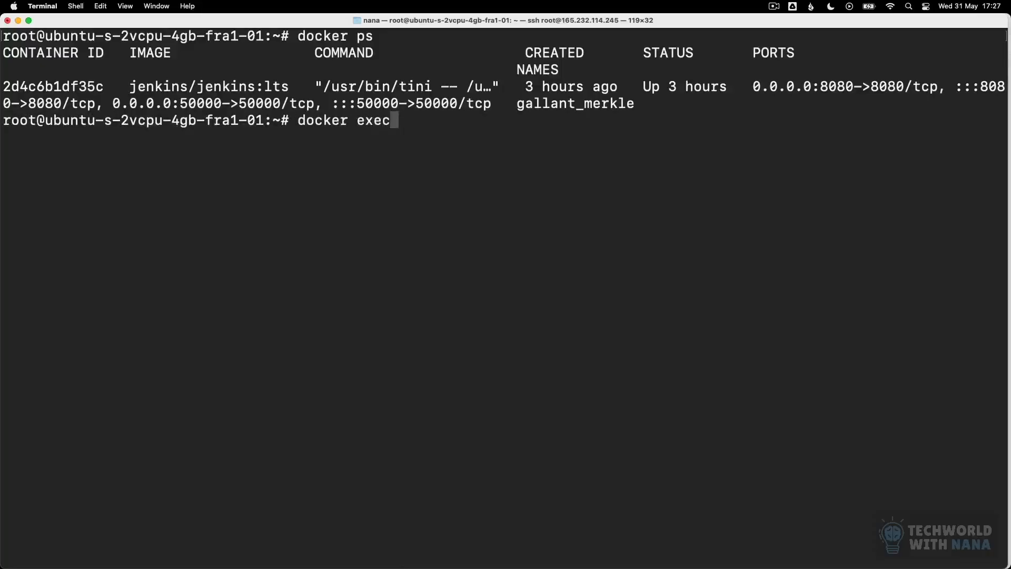
pyautogui.write('-it')
pyautogui.moveTo(105, 86); pyautogui.dragTo(3, 87)
pyautogui.write('2d4c6b1df35c')
pyautogui.write('bash')
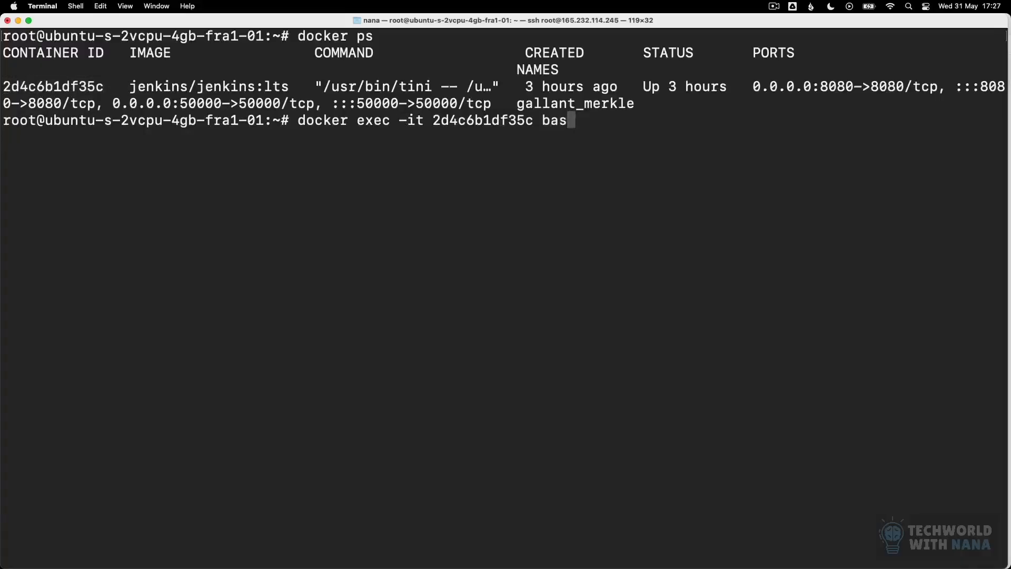
pyautogui.press('Return')
# Step: List /var/jenkins_home, noting the Gradle tool config file and credentials.xml
pyautogui.write('ls')
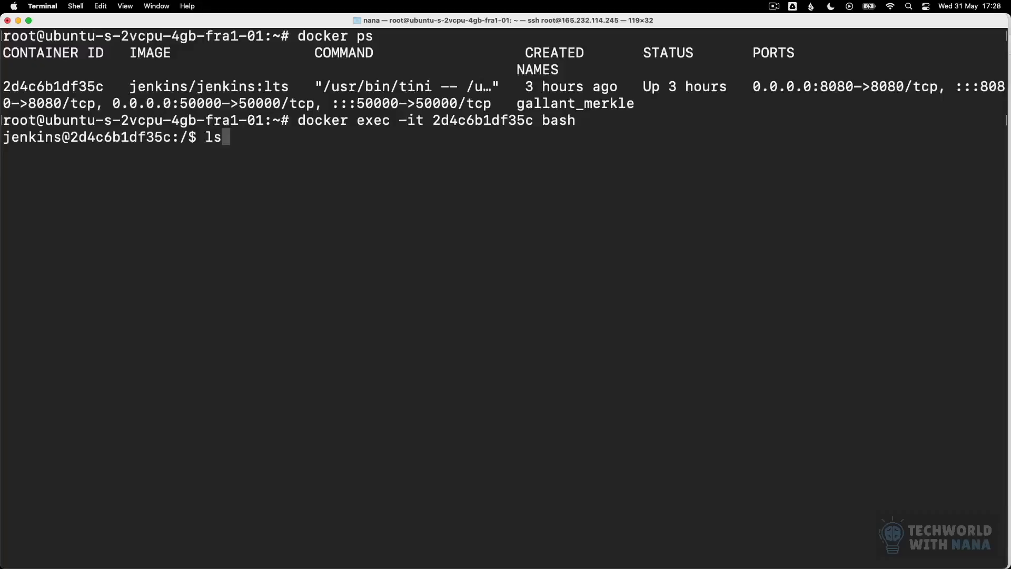
pyautogui.write(' /var/jenkins_home/')
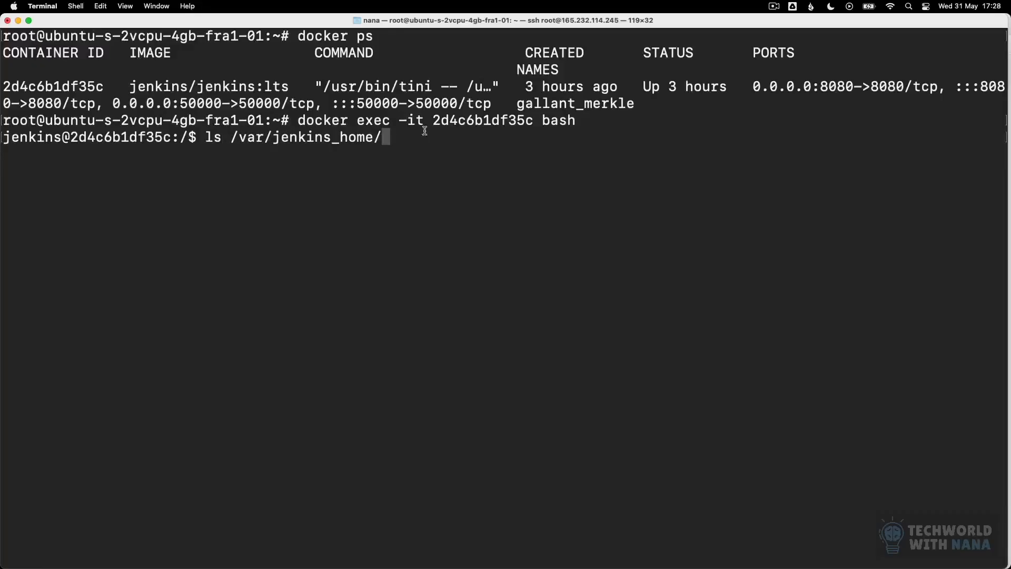
pyautogui.moveTo(231, 138); pyautogui.dragTo(396, 139)
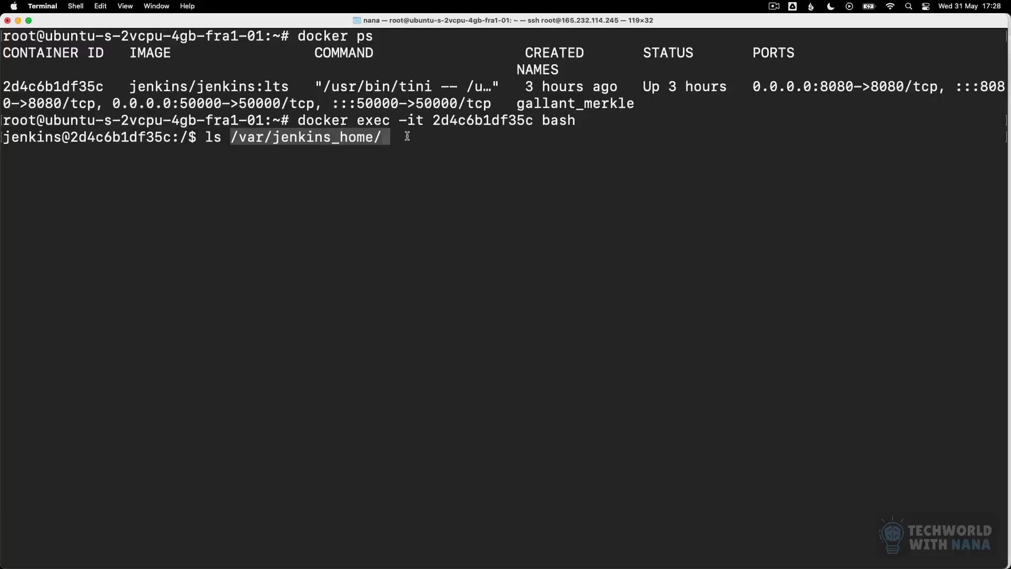
pyautogui.click(407, 137)
pyautogui.press('Return')
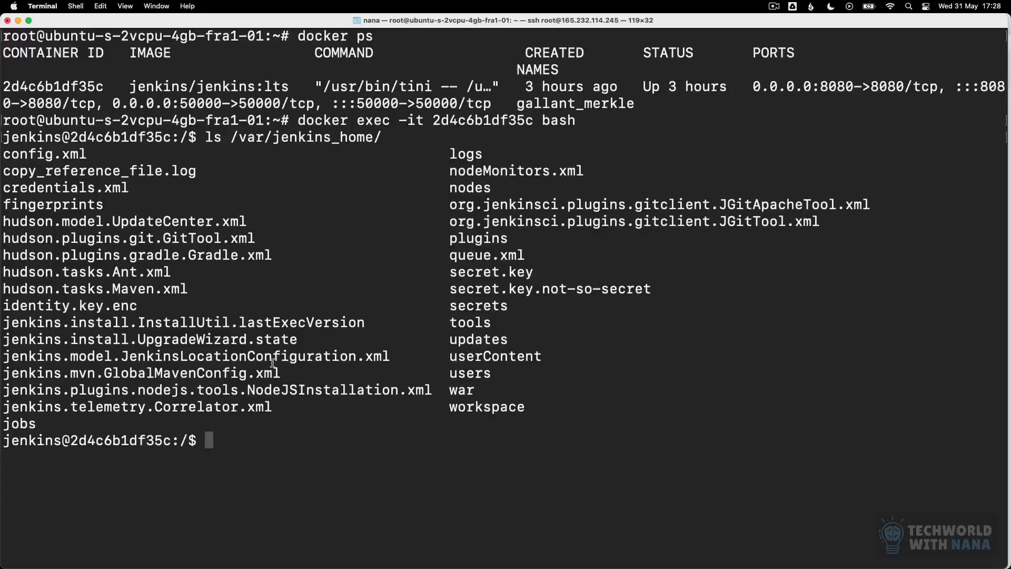
pyautogui.moveTo(273, 256); pyautogui.dragTo(3, 255)
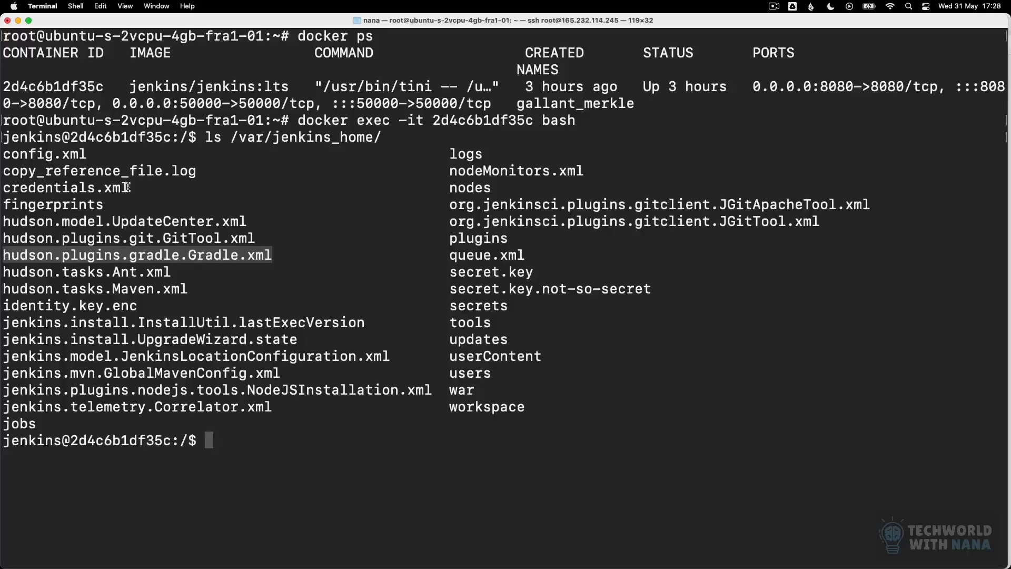
pyautogui.moveTo(128, 187); pyautogui.dragTo(3, 189)
pyautogui.click(146, 203)
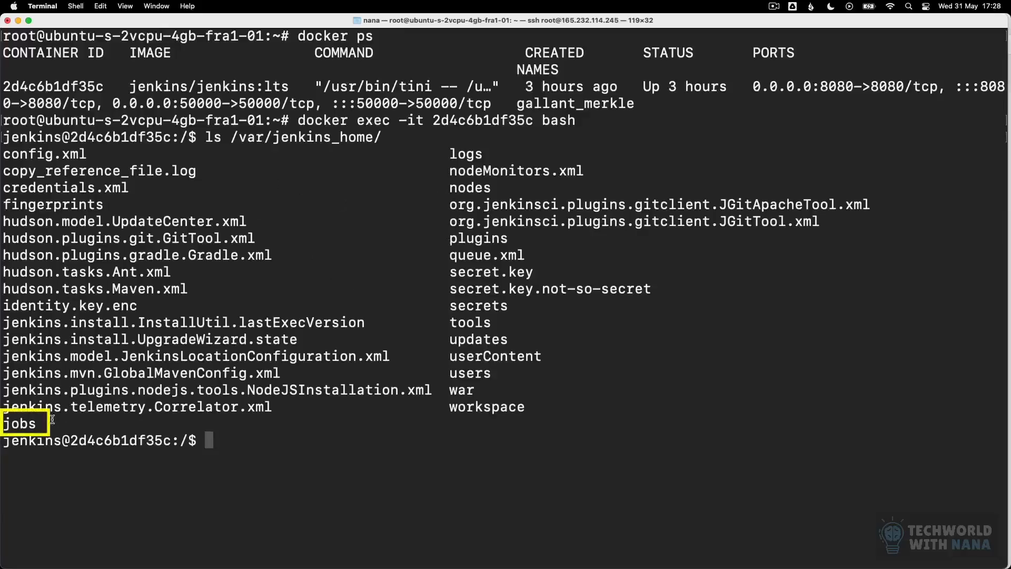
# Step: List the jobs folder, then my-job's folder showing builds, config.xml and nextBuildNumber
pyautogui.press('Up')
pyautogui.write('jobs/')
pyautogui.press('Return')
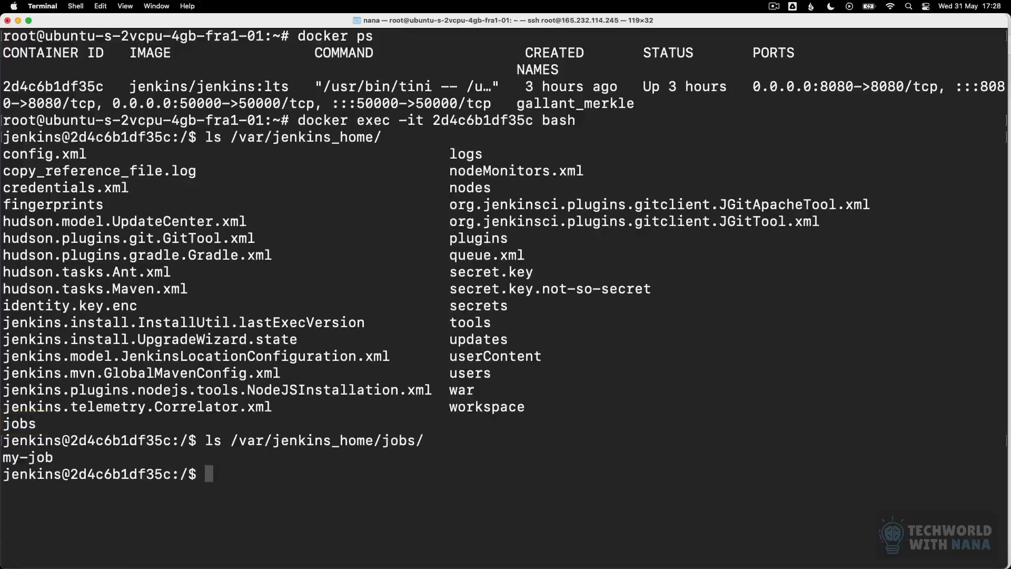
pyautogui.doubleClick(49, 457)
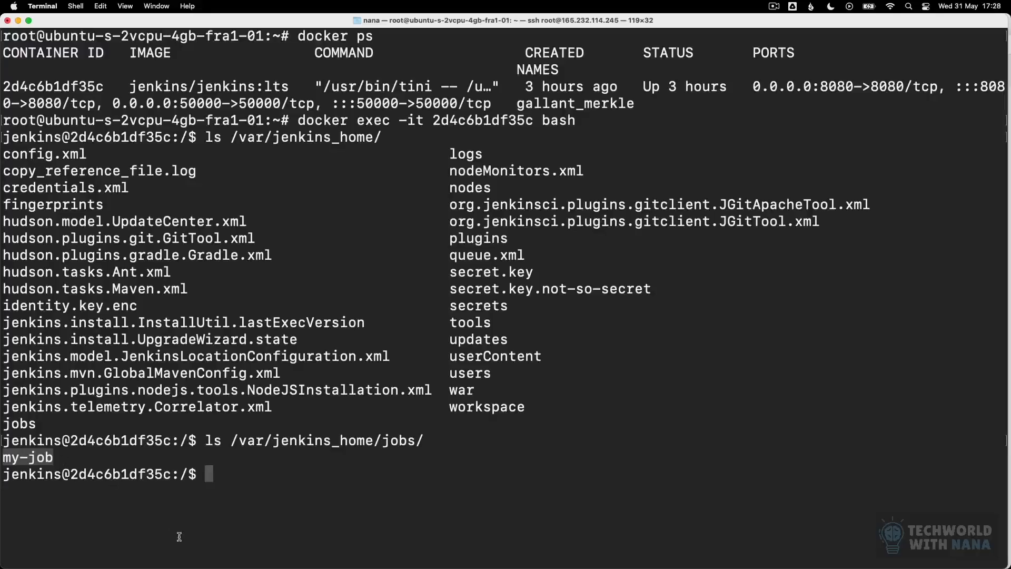
pyautogui.click(233, 480)
pyautogui.press('Up')
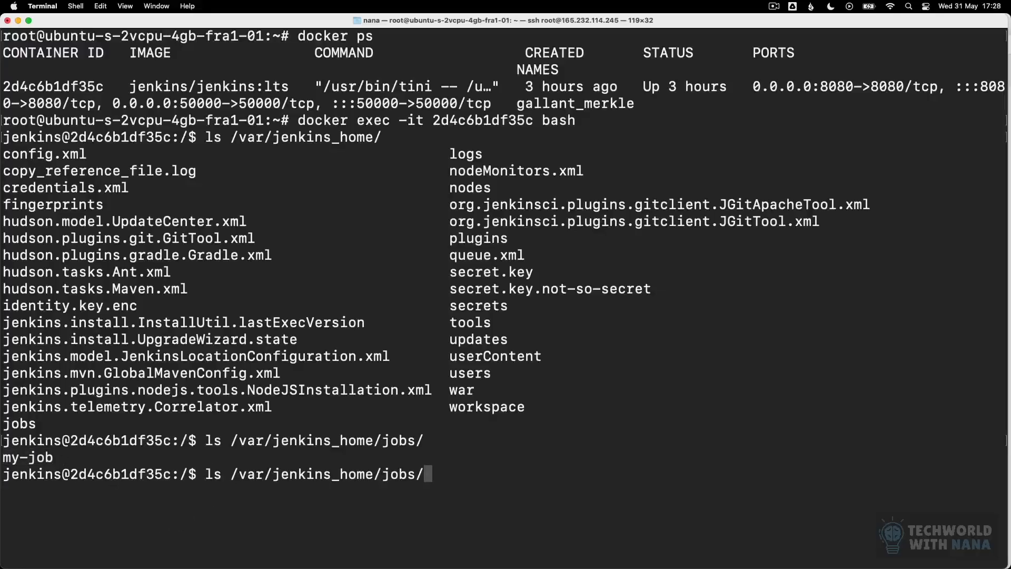
pyautogui.write('my')
pyautogui.press('Tab')
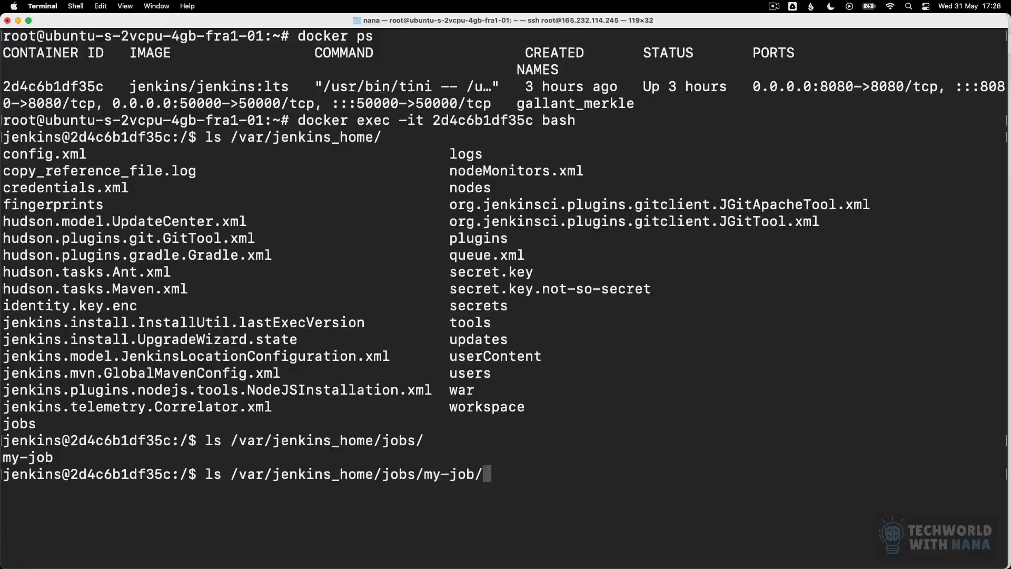
pyautogui.press('Return')
pyautogui.moveTo(53, 491); pyautogui.dragTo(7, 490)
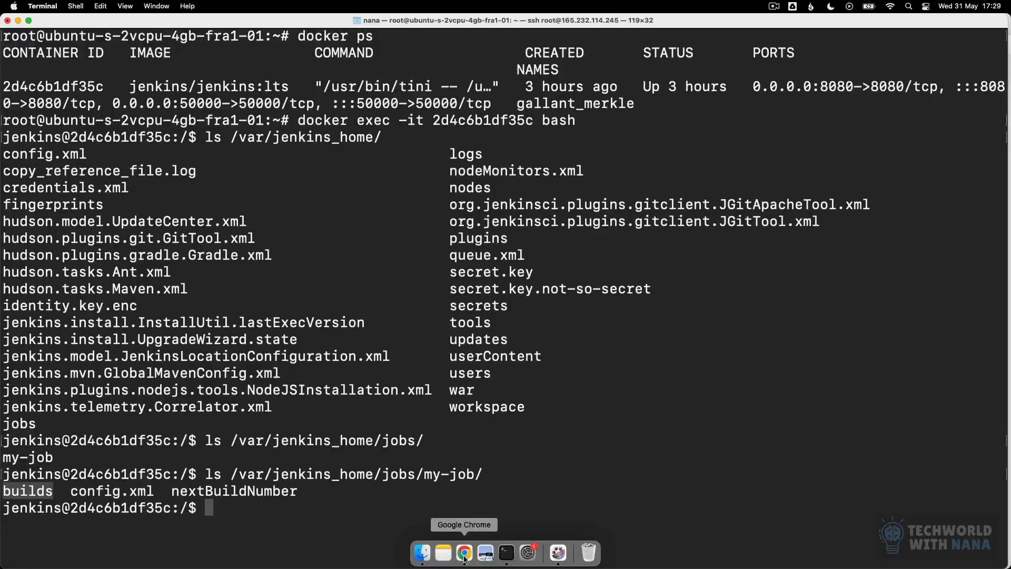
pyautogui.click(464, 553)
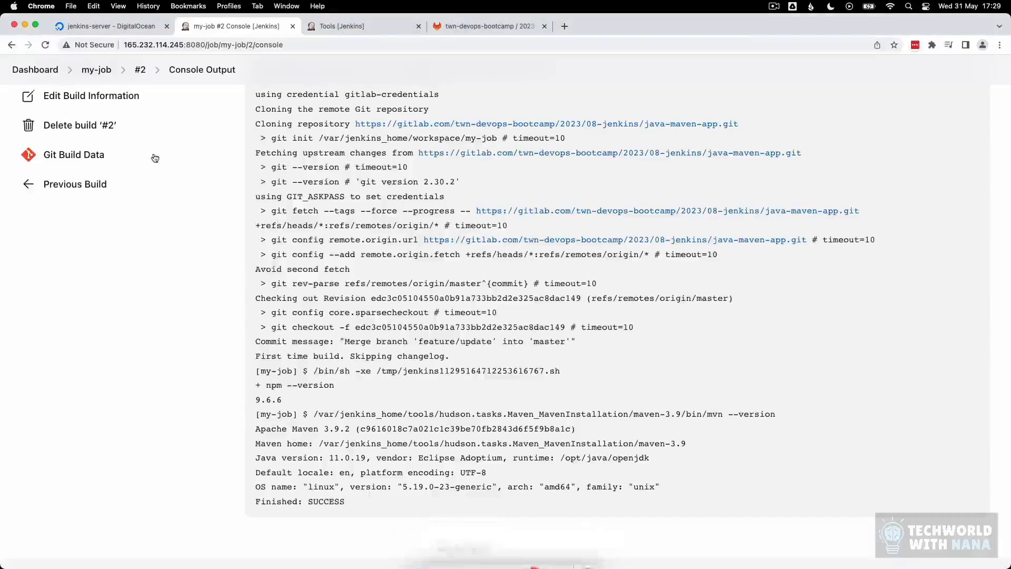
pyautogui.click(101, 72)
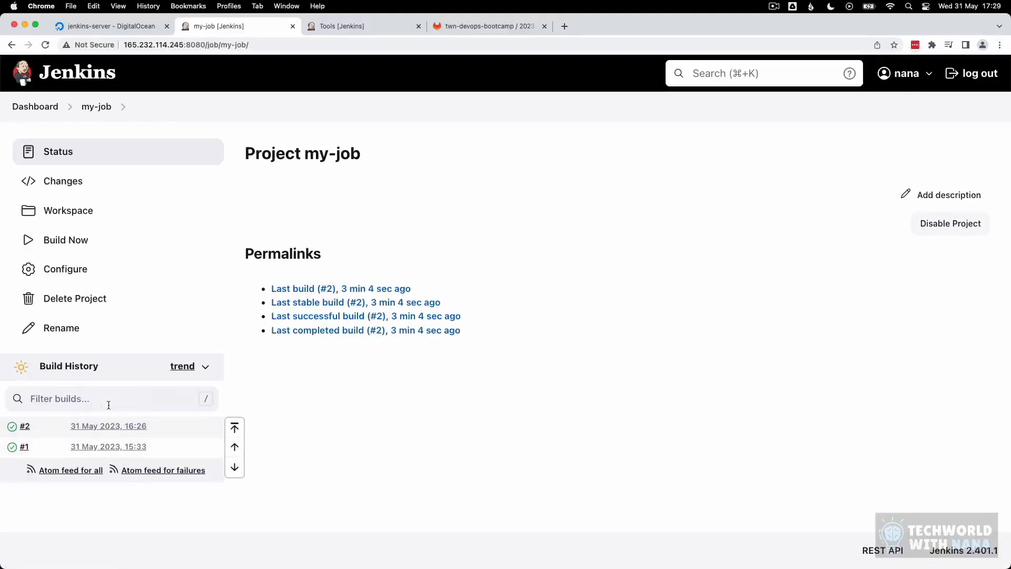
pyautogui.click(100, 427)
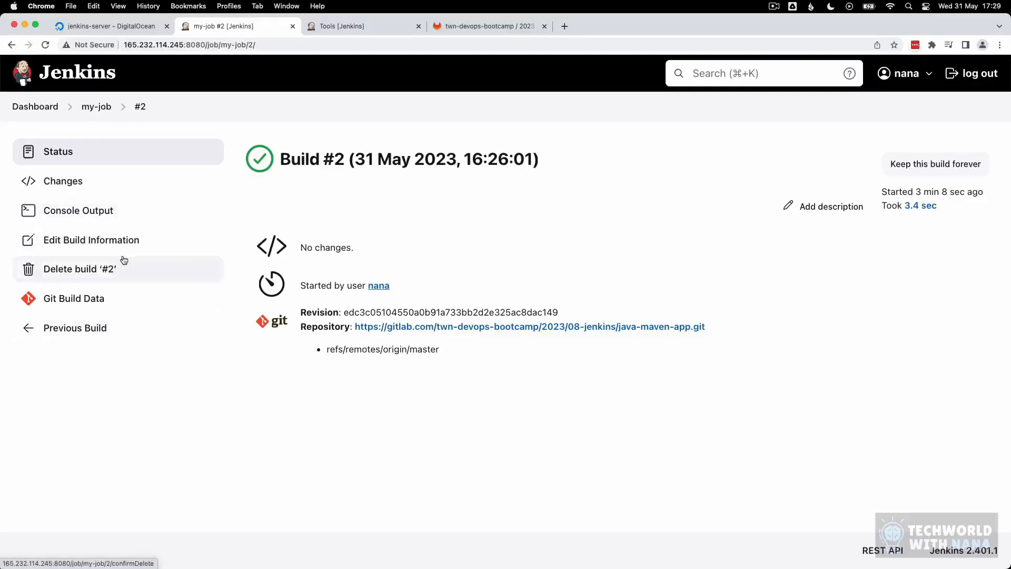
pyautogui.click(74, 213)
pyautogui.moveTo(504, 555)
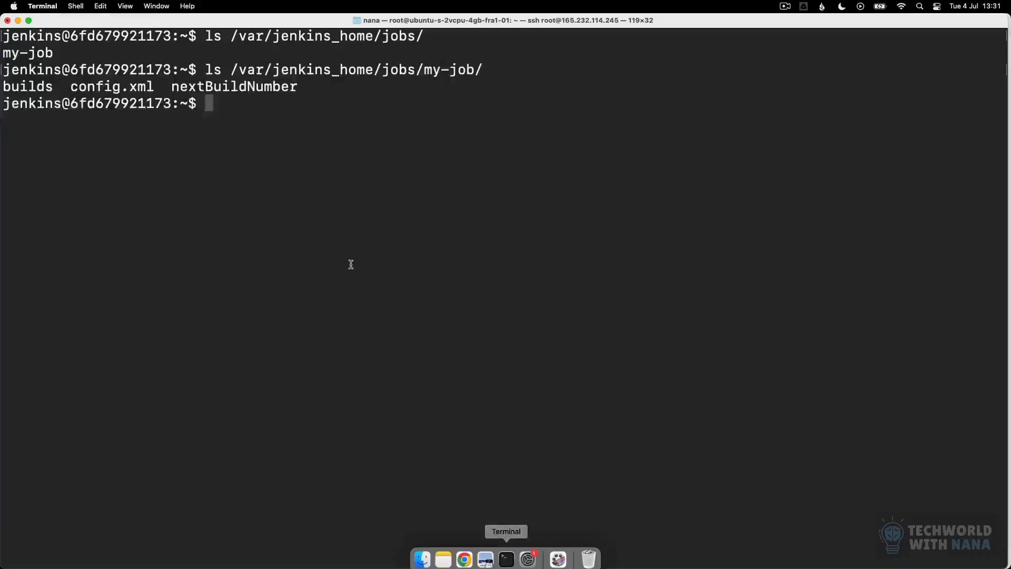
# Step: List my-job's builds folder and build 2's stored files (build.xml, changelog.xml, log)
pyautogui.press('Up')
pyautogui.write('builds')
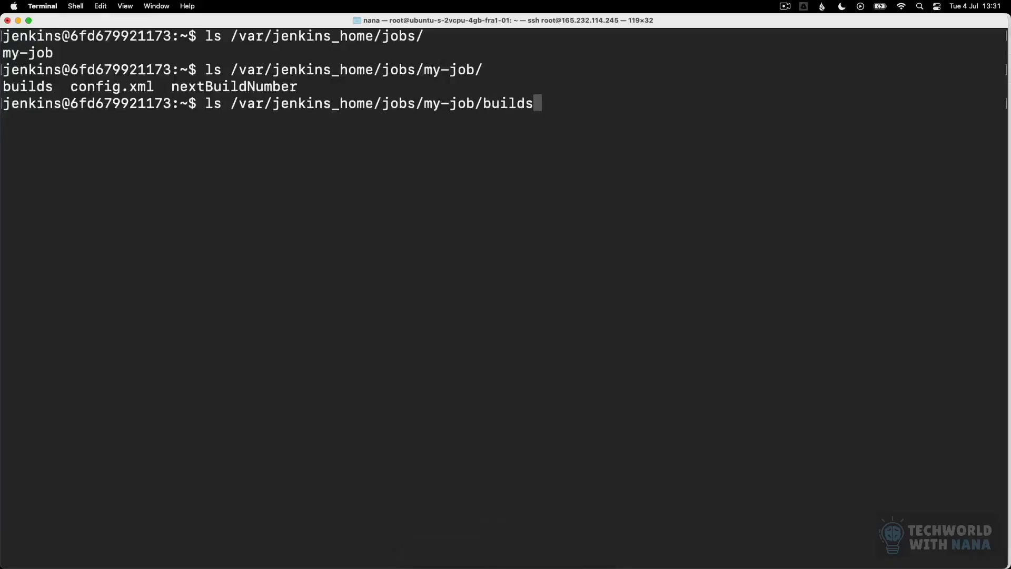
pyautogui.press('Return')
pyautogui.press('Up')
pyautogui.write('/2')
pyautogui.press('Return')
pyautogui.moveTo(273, 152); pyautogui.dragTo(4, 152)
pyautogui.click(260, 156)
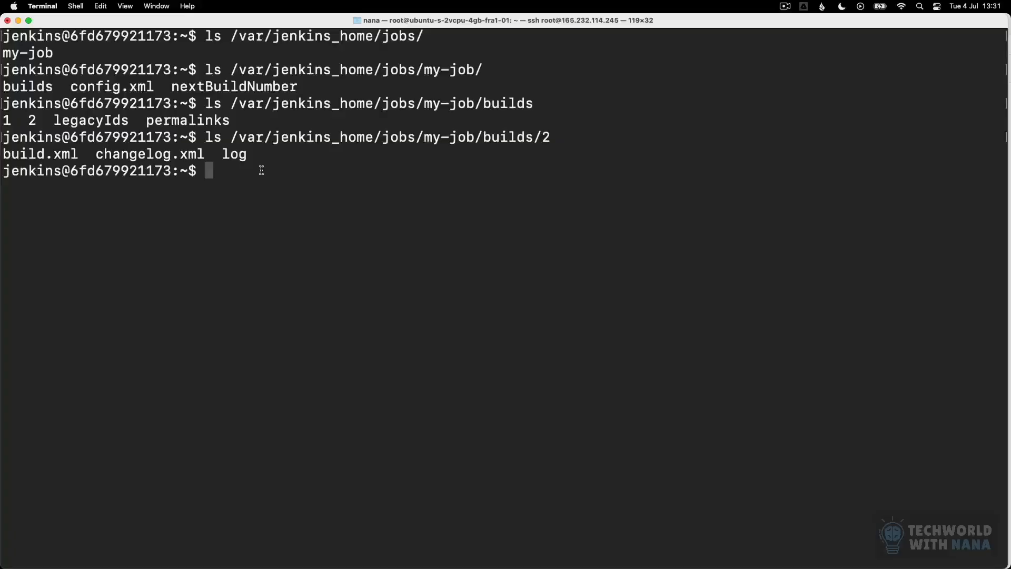
# Step: List the contents of /var/jenkins_home/workspace
pyautogui.write('ls /var/jenkins_home/jobs/my-job/builds/2')
pyautogui.press('BackSpace')
pyautogui.press('BackSpace')
pyautogui.press('BackSpace')
pyautogui.press('BackSpace')
pyautogui.press('BackSpace')
pyautogui.press('BackSpace')
pyautogui.press('BackSpace')
pyautogui.press('BackSpace')
pyautogui.press('BackSpace')
pyautogui.press('BackSpace')
pyautogui.press('BackSpace')
pyautogui.press('BackSpace')
pyautogui.press('BackSpace')
pyautogui.press('BackSpace')
pyautogui.press('BackSpace')
pyautogui.press('BackSpace')
pyautogui.press('BackSpace')
pyautogui.press('BackSpace')
pyautogui.press('BackSpace')
pyautogui.press('BackSpace')
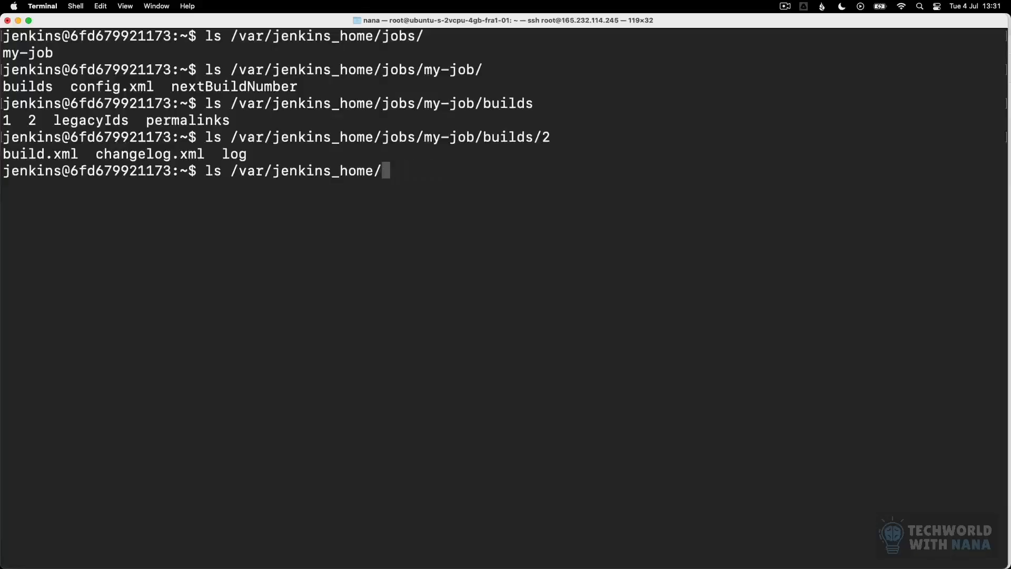
pyautogui.write('works')
pyautogui.press('Tab')
pyautogui.press('Return')
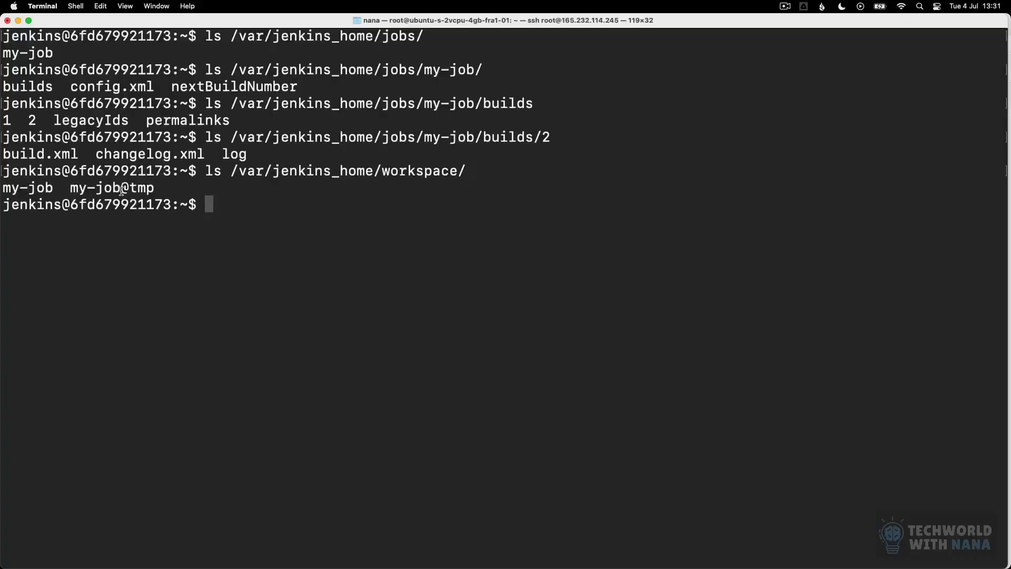
pyautogui.tripleClick(162, 191)
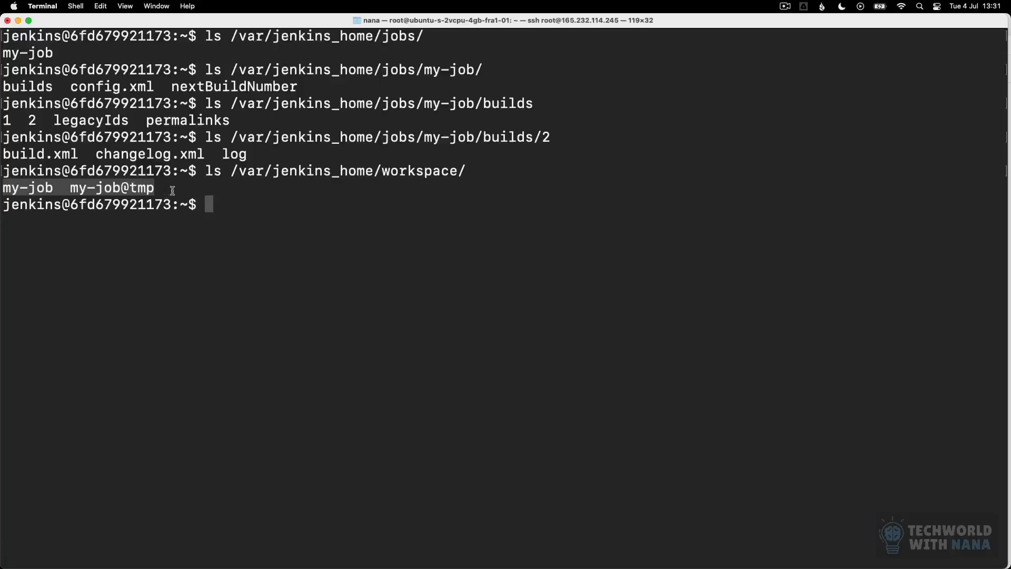
pyautogui.click(176, 190)
# Step: List /var/jenkins_home/workspace/my-job, showing the checked-out pom.xml and src
pyautogui.press('Up')
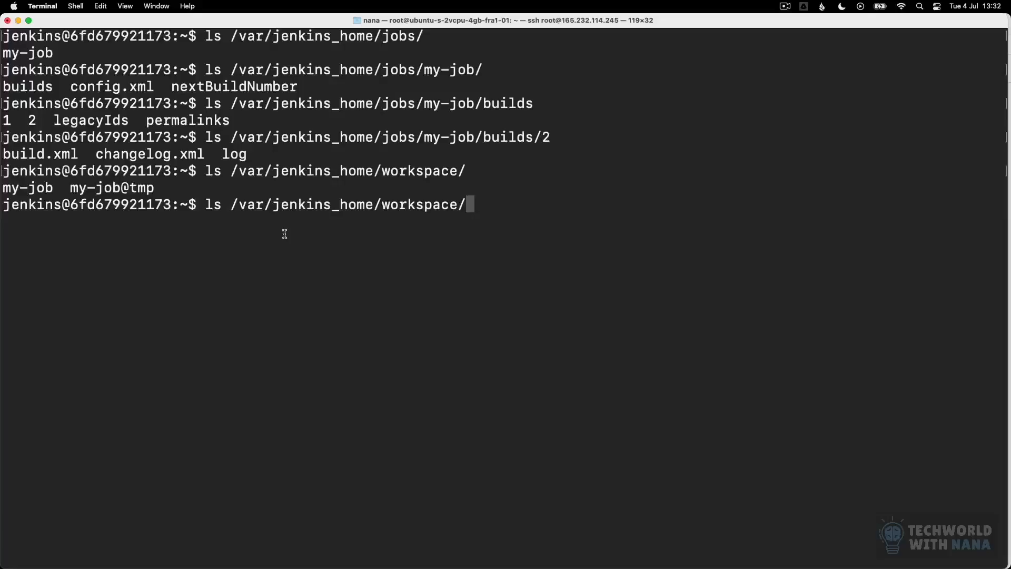
pyautogui.write('my-job')
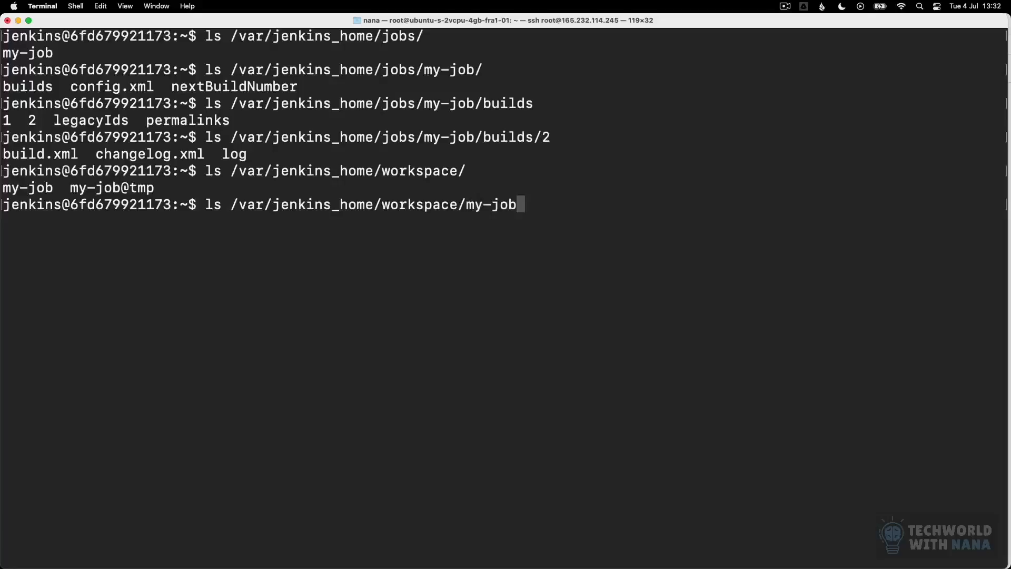
pyautogui.press('Return')
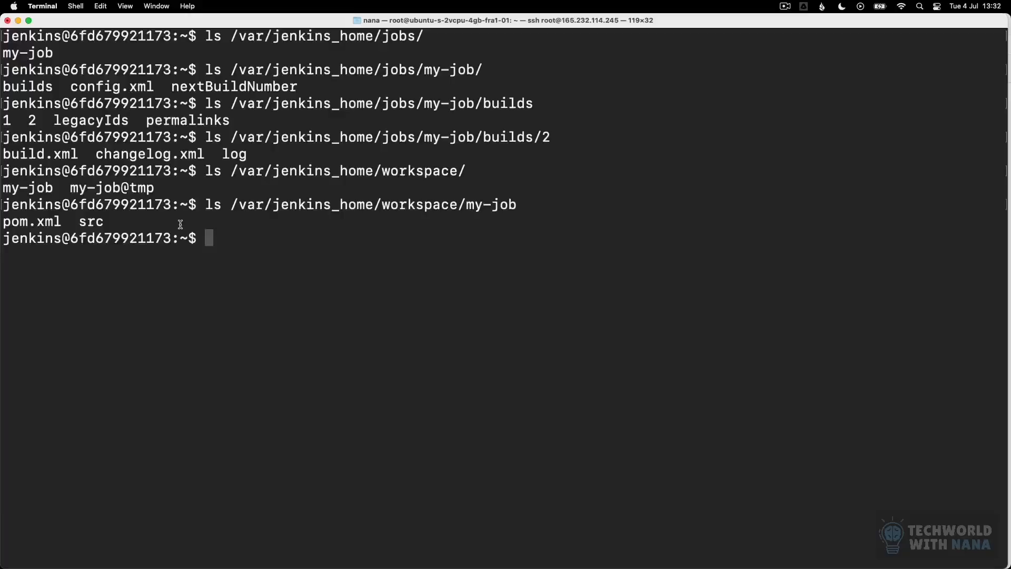
pyautogui.tripleClick(53, 220)
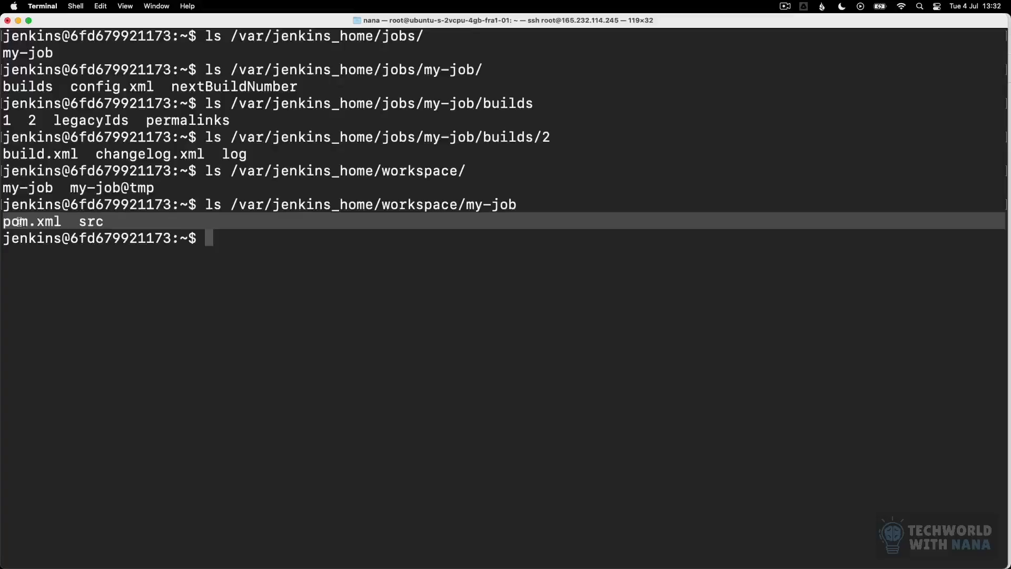
pyautogui.click(168, 243)
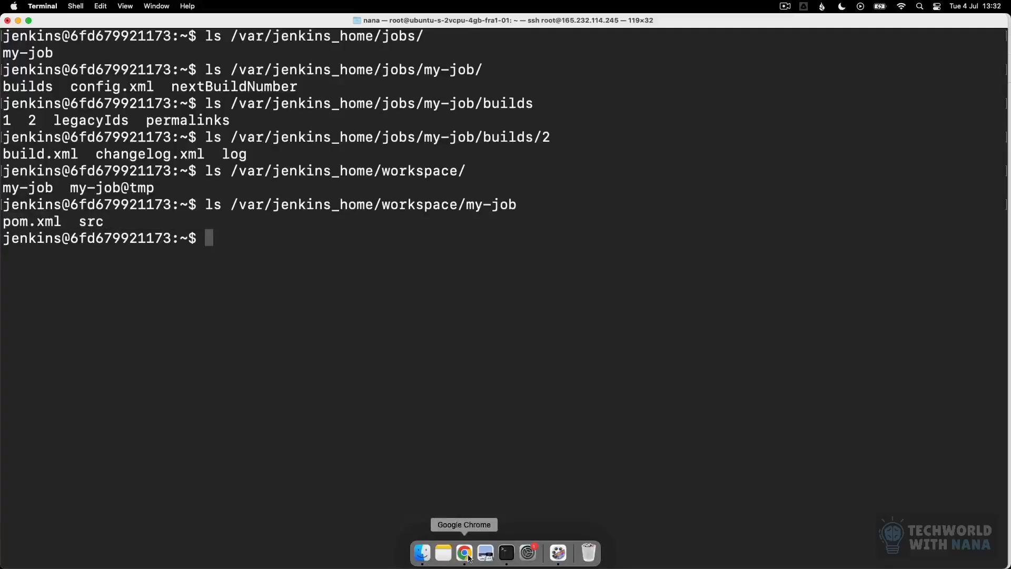
pyautogui.click(464, 553)
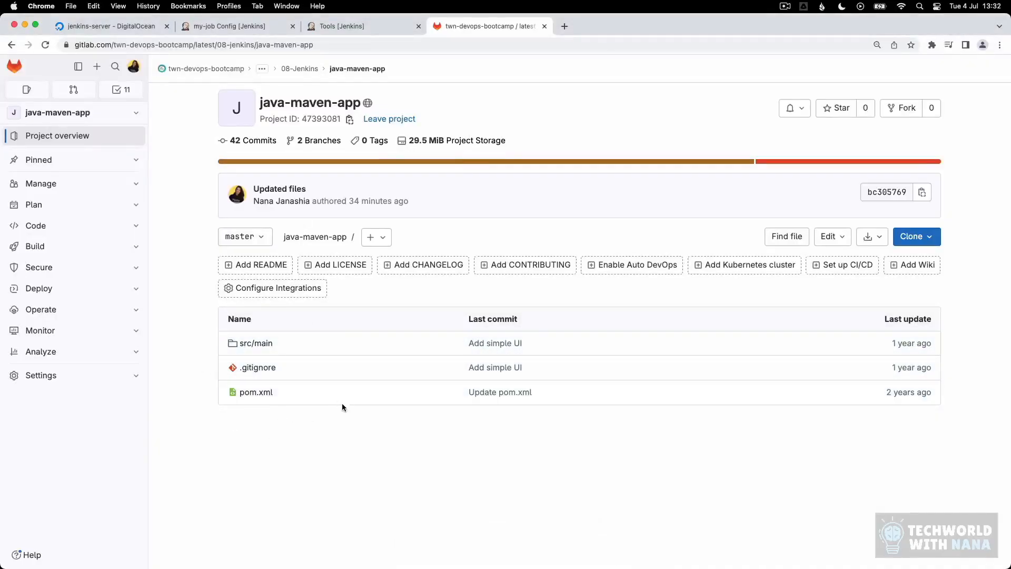
pyautogui.moveTo(462, 568)
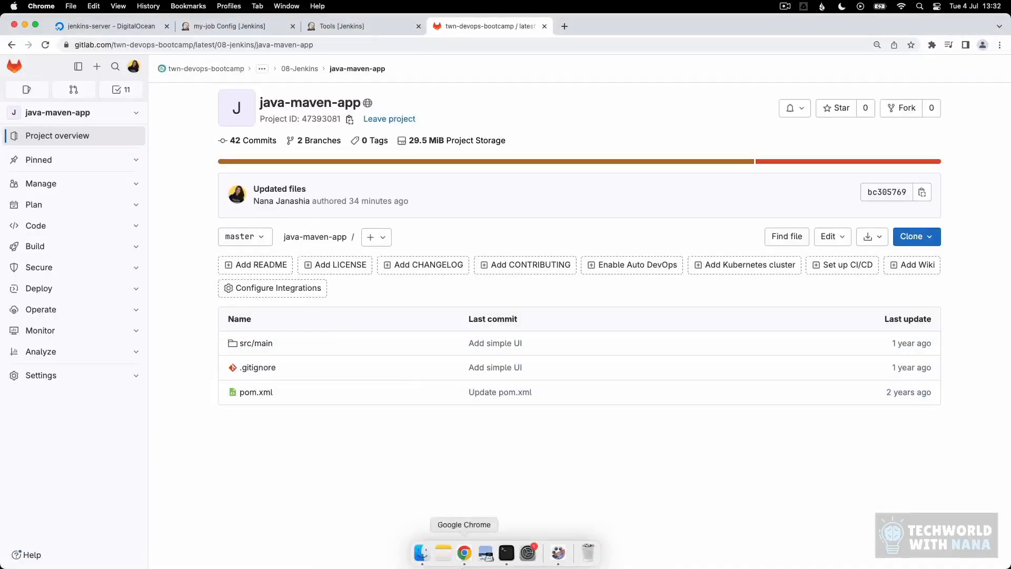
pyautogui.click(506, 553)
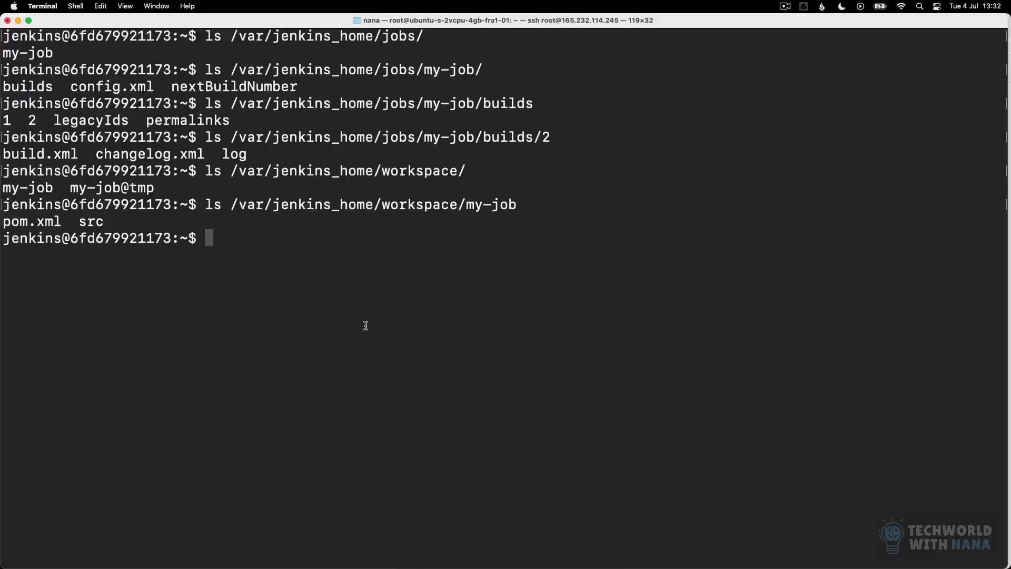
# Step: List the /var/jenkins_home/workspace/my-job@tmp folder
pyautogui.press('Up')
pyautogui.write('@tmp')
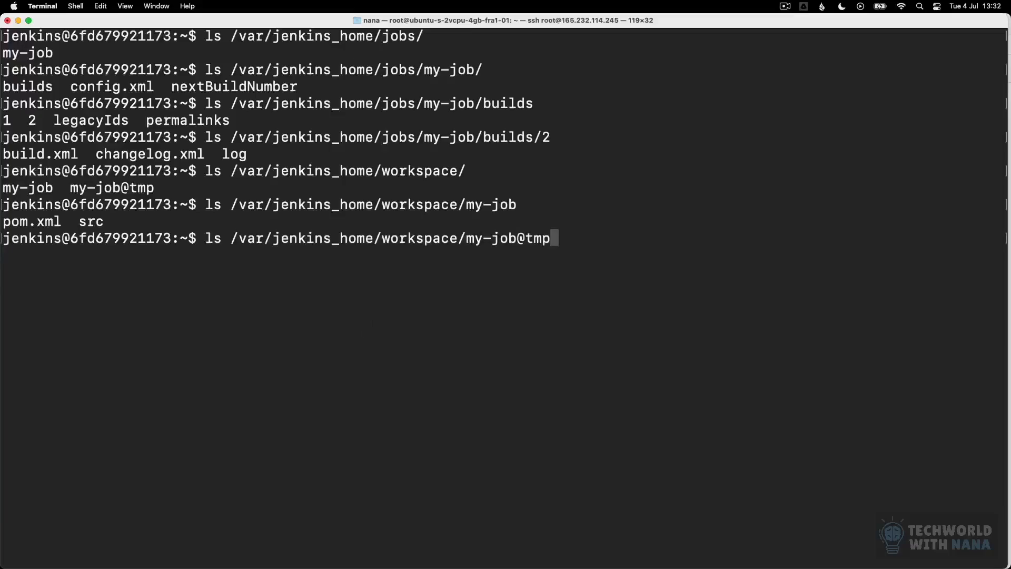
pyautogui.press('Return')
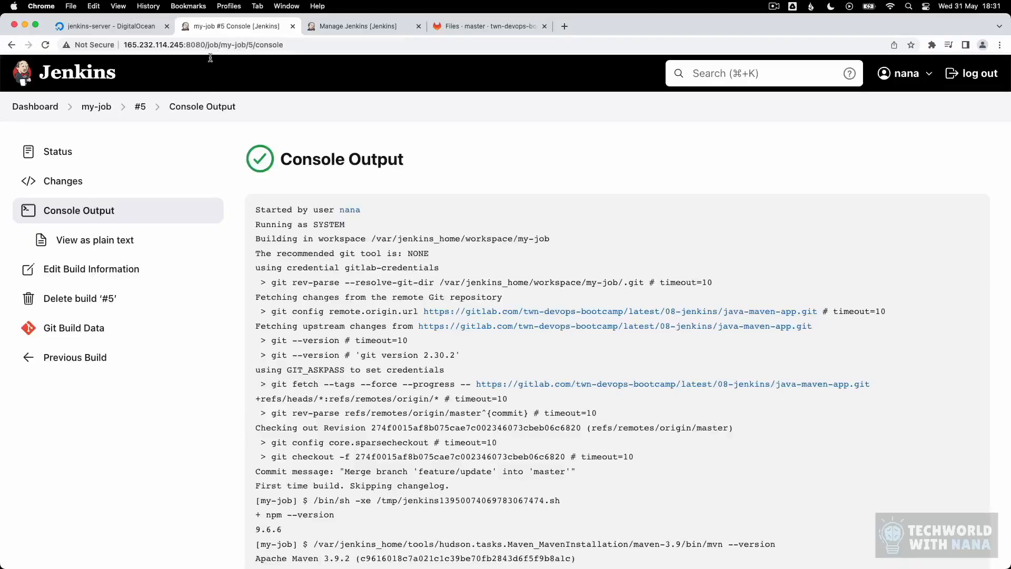
# Step: View freestyle-build.sh on GitLab's jenkins-jobs branch, which contains npm --version
pyautogui.click(87, 107)
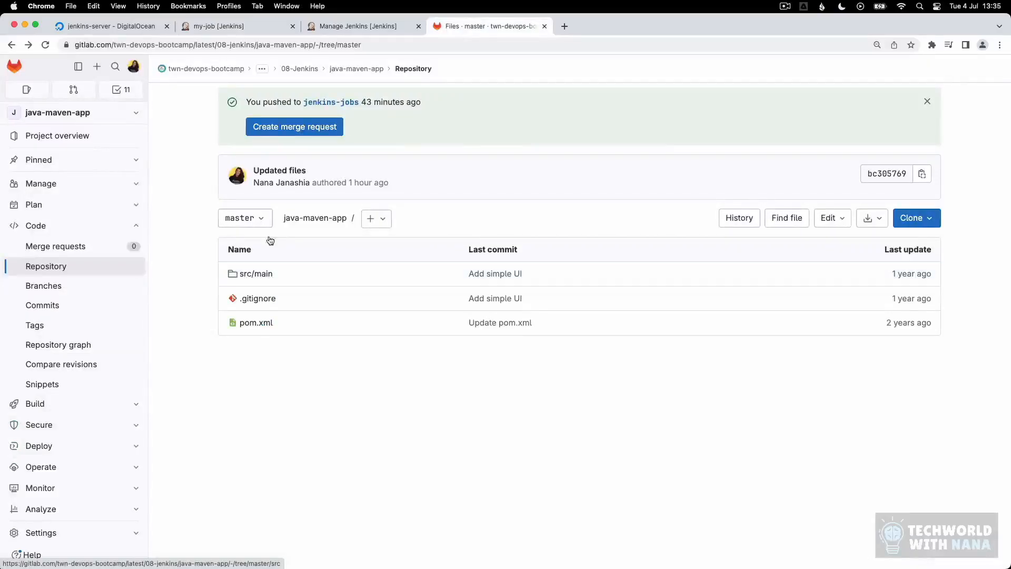
pyautogui.click(256, 220)
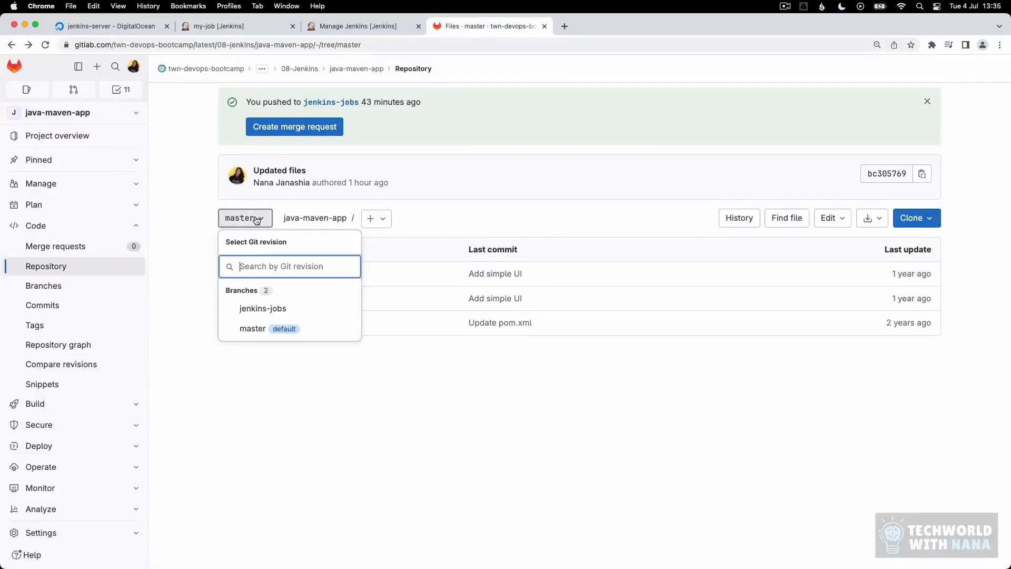
pyautogui.click(271, 308)
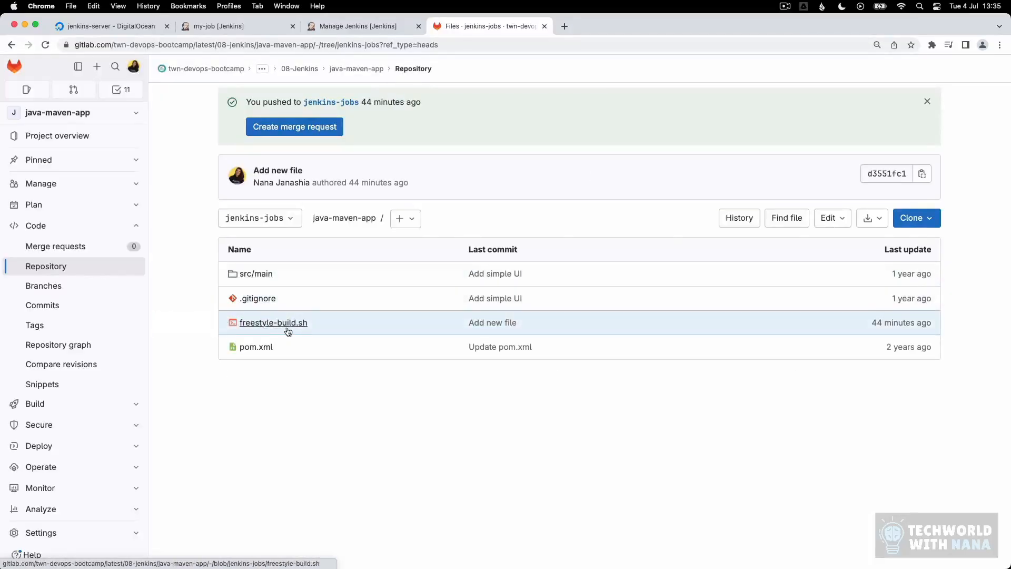
pyautogui.click(289, 327)
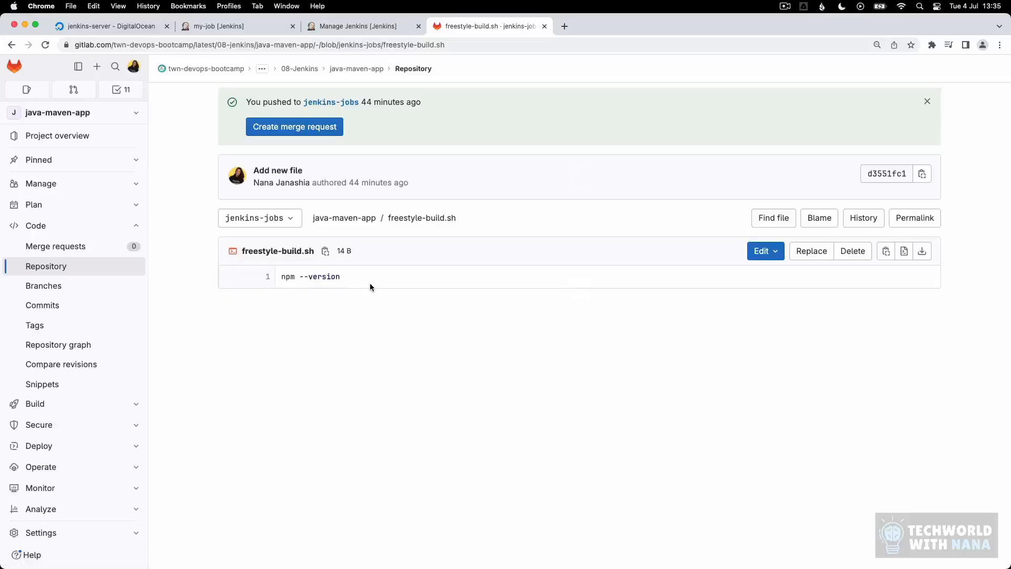
pyautogui.moveTo(344, 277); pyautogui.dragTo(264, 278)
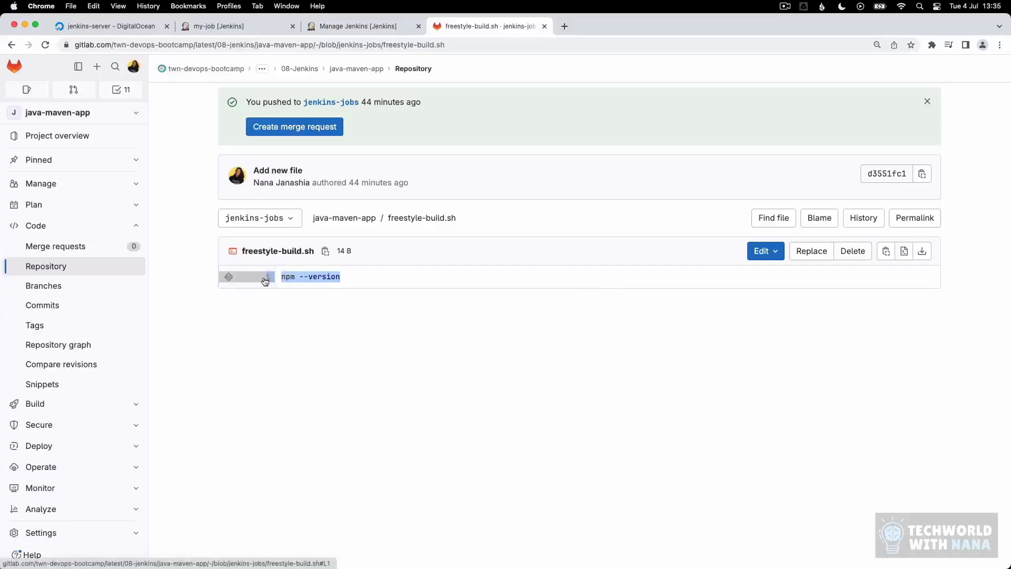
pyautogui.click(387, 276)
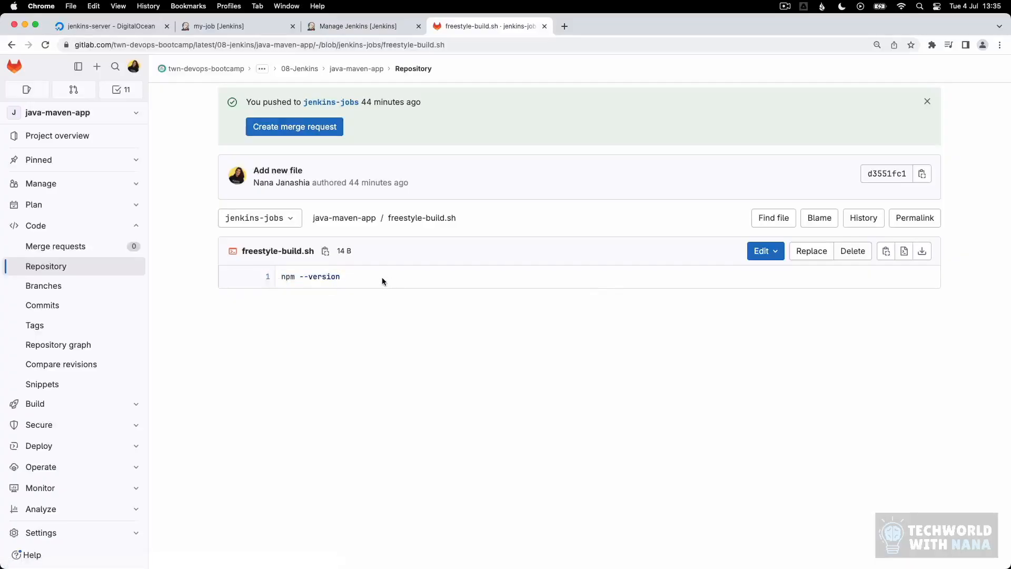
pyautogui.click(240, 30)
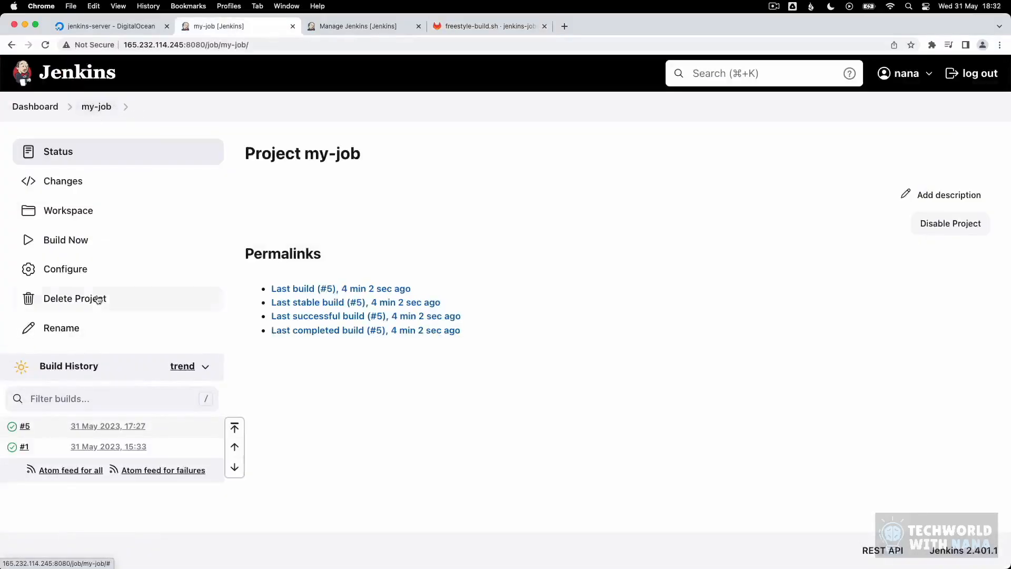
# Step: Change my-job's Git Branch Specifier from */master to */jenkins-jobs
pyautogui.click(78, 270)
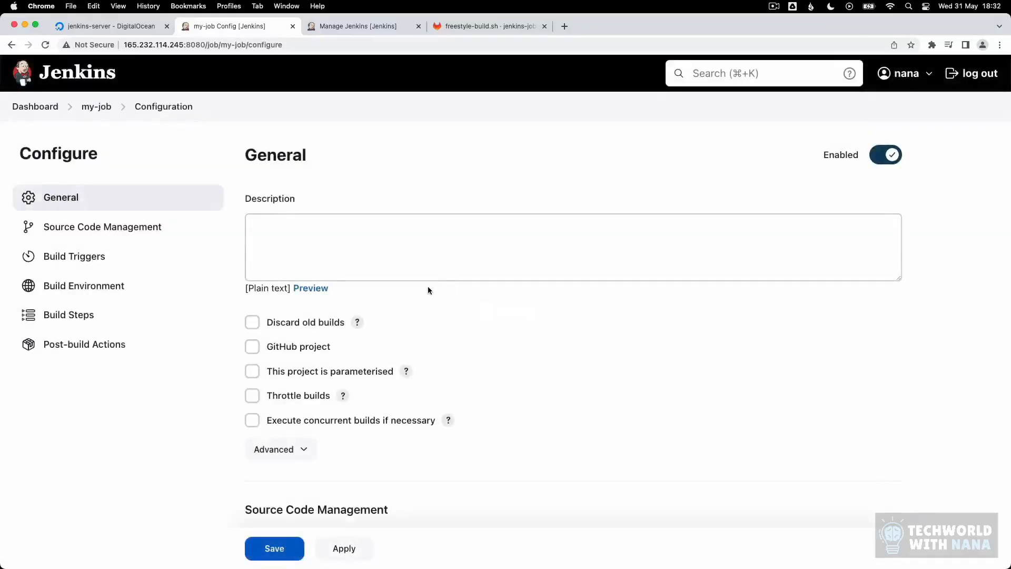
pyautogui.scroll(-10, 427, 286)
pyautogui.scroll(-5, 357, 372)
pyautogui.moveTo(292, 426); pyautogui.dragTo(324, 422)
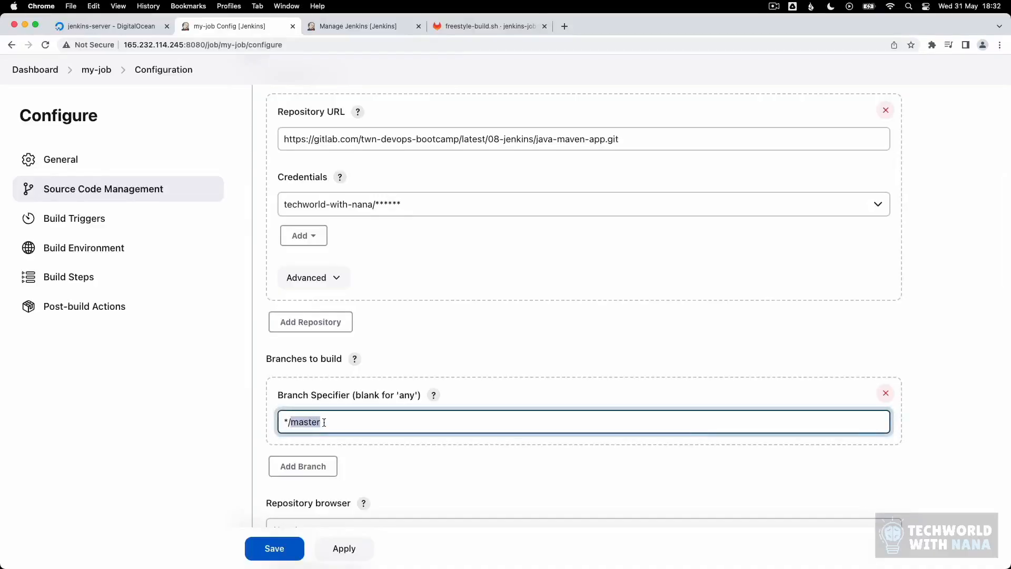
pyautogui.write('jenkins-jobs')
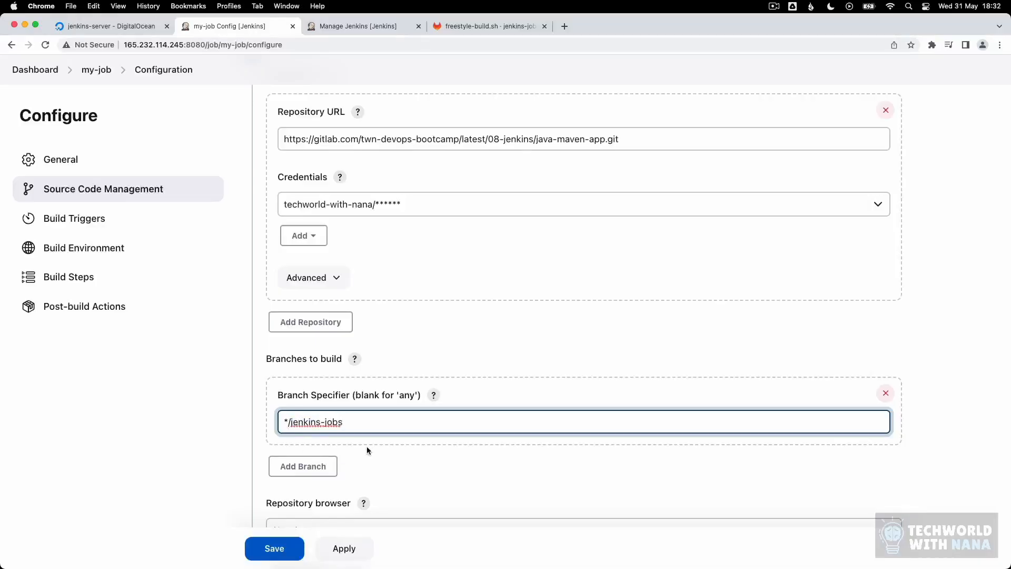
pyautogui.scroll(-10, 375, 435)
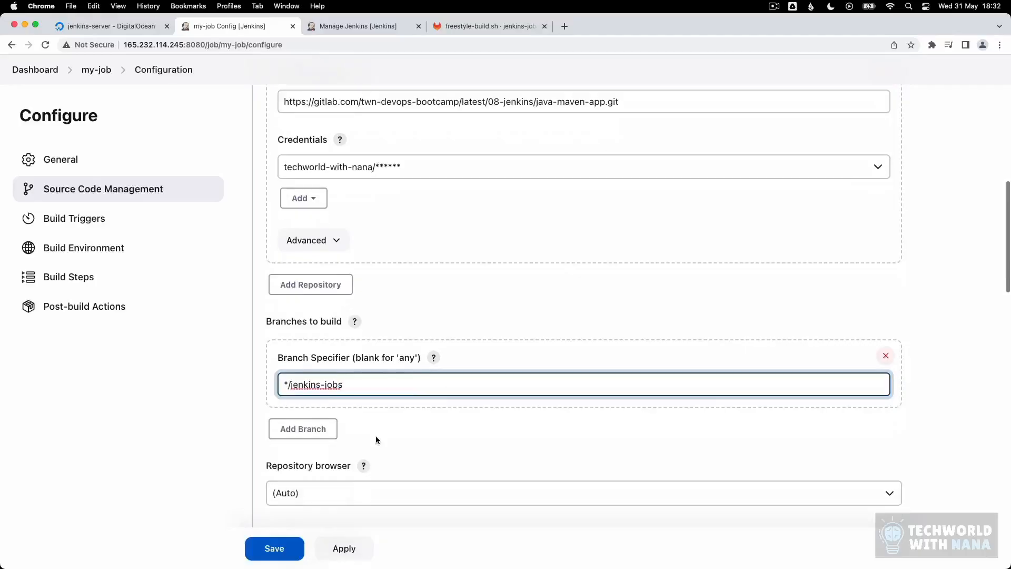
pyautogui.scroll(-13, 390, 431)
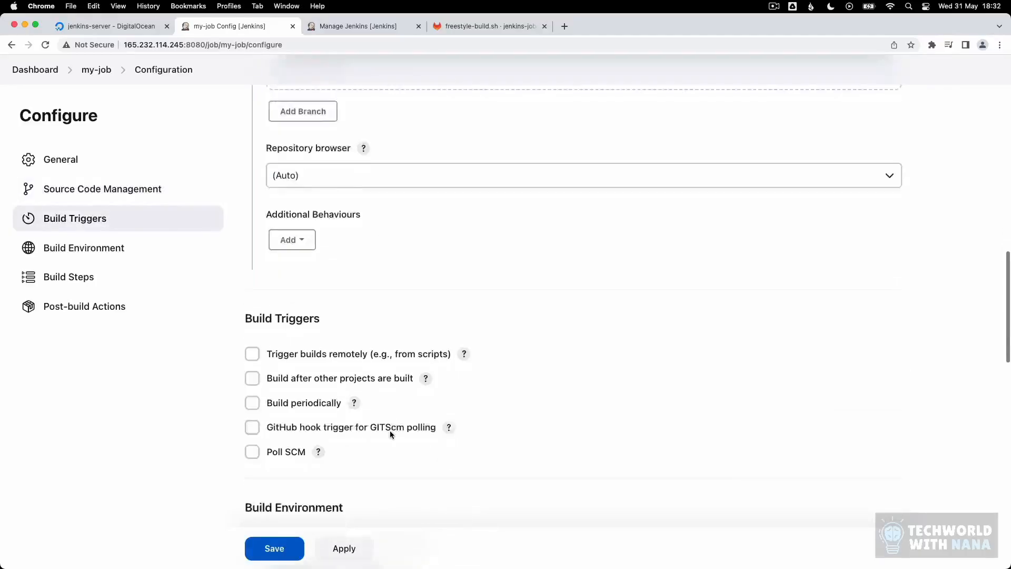
pyautogui.scroll(-5, 391, 435)
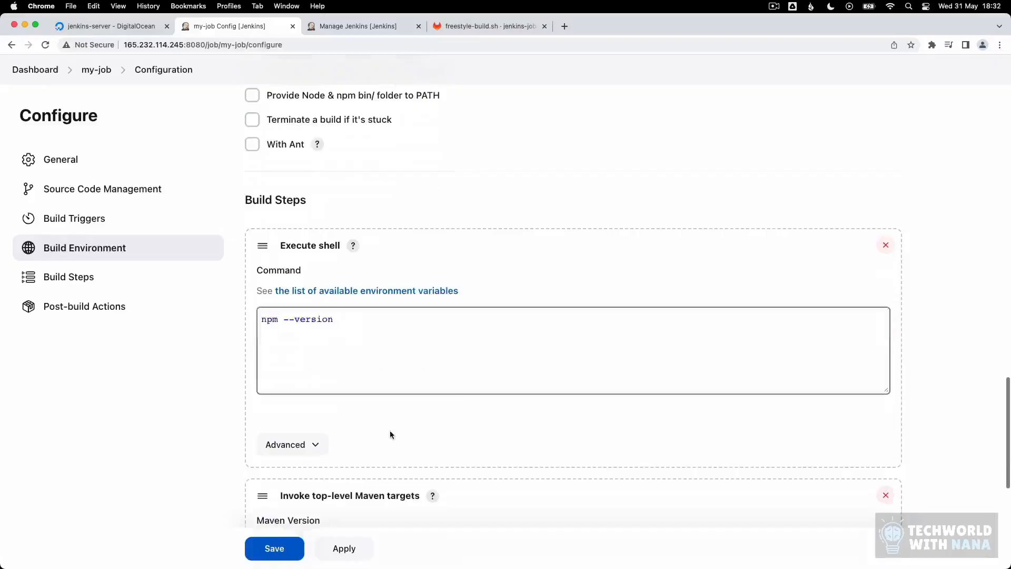
pyautogui.scroll(2, 385, 425)
pyautogui.moveTo(354, 384); pyautogui.dragTo(194, 337)
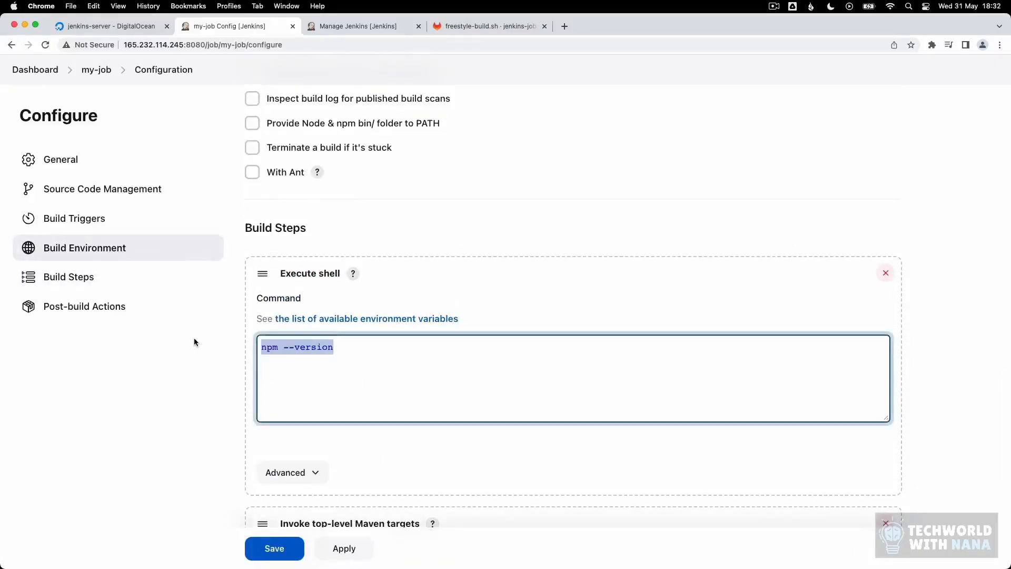
# Step: Replace the npm --version shell command with ./freestyle-build.sh
pyautogui.press('BackSpace')
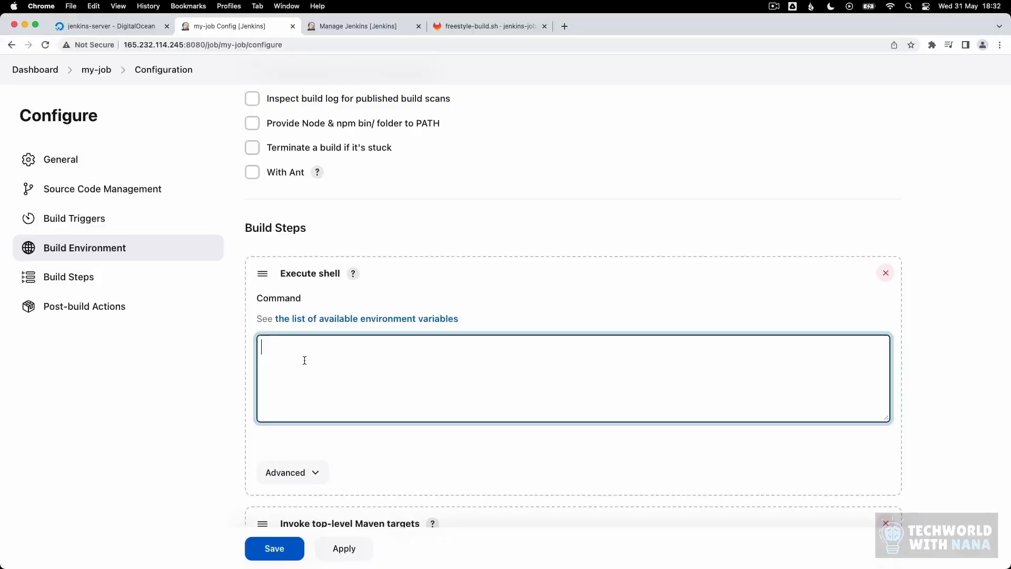
pyautogui.click(456, 29)
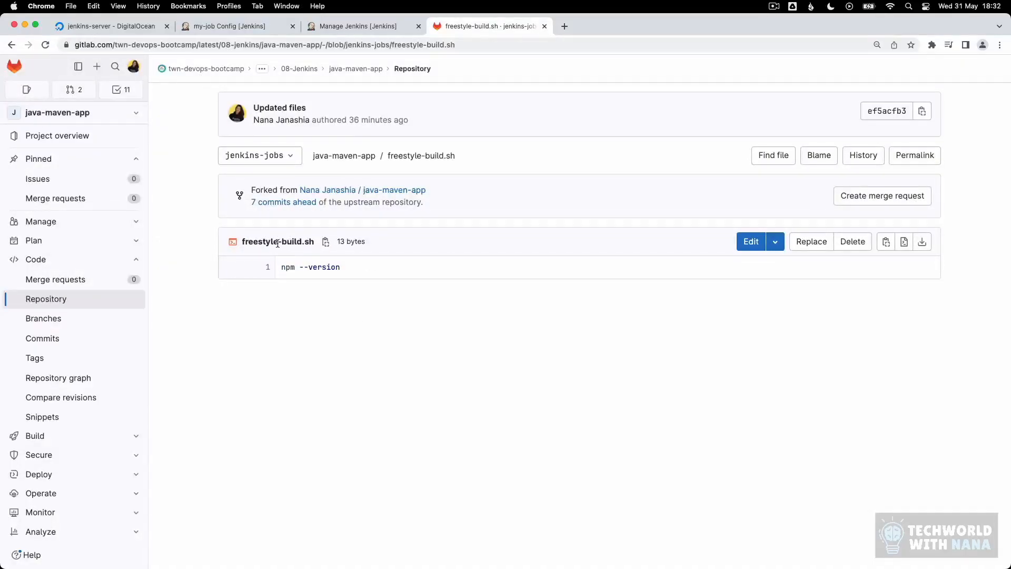
pyautogui.click(217, 31)
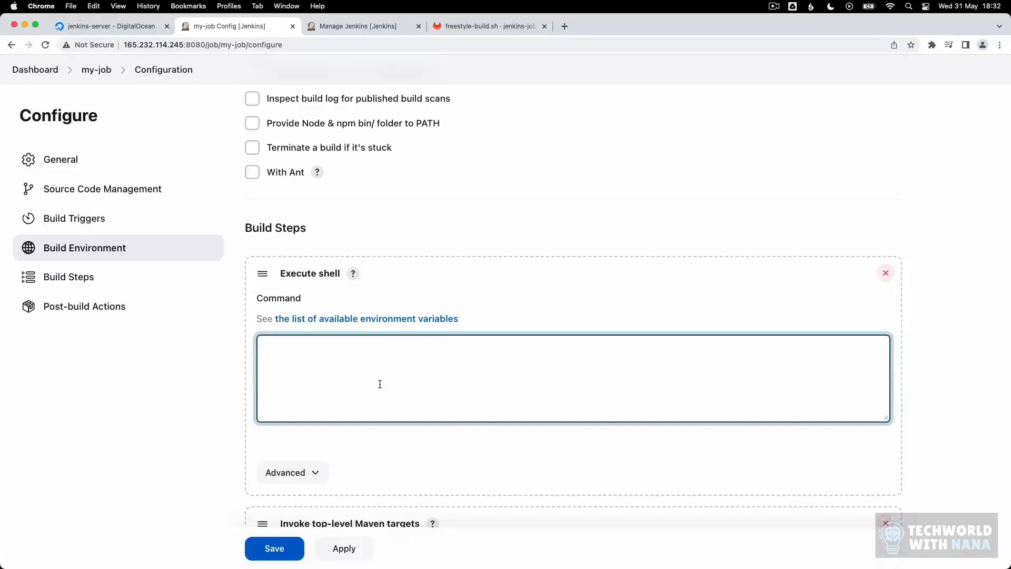
pyautogui.write('./')
pyautogui.press('super+v')
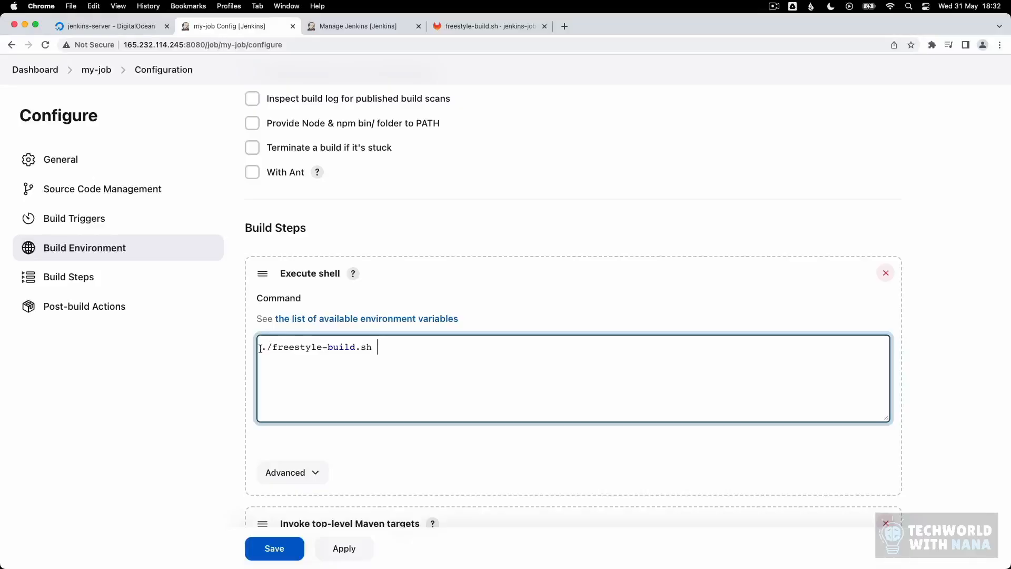
# Step: Add 'chmod +x freestyle-build.sh' above the script line and save the configuration
pyautogui.moveTo(377, 353); pyautogui.dragTo(271, 347)
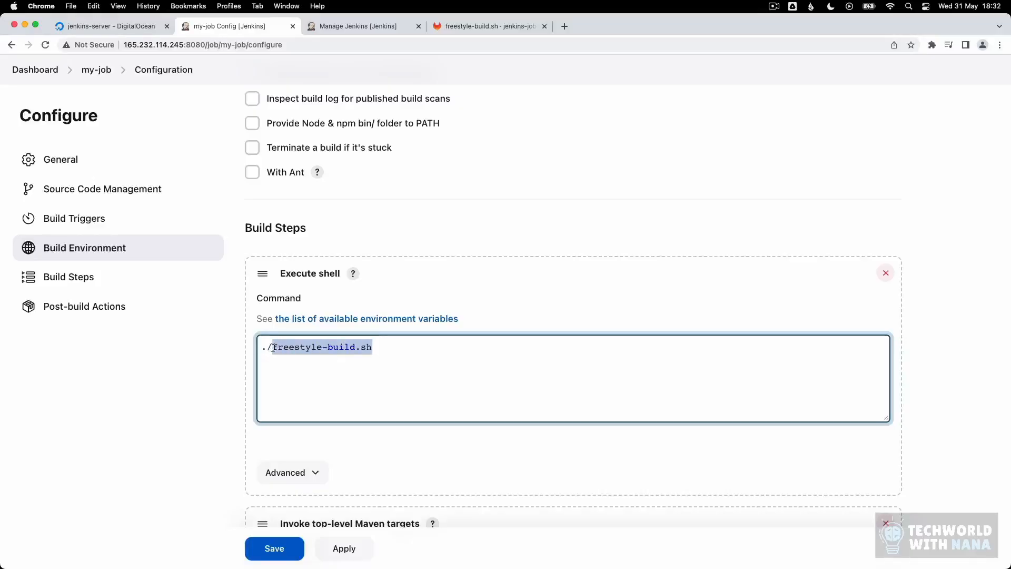
pyautogui.click(269, 349)
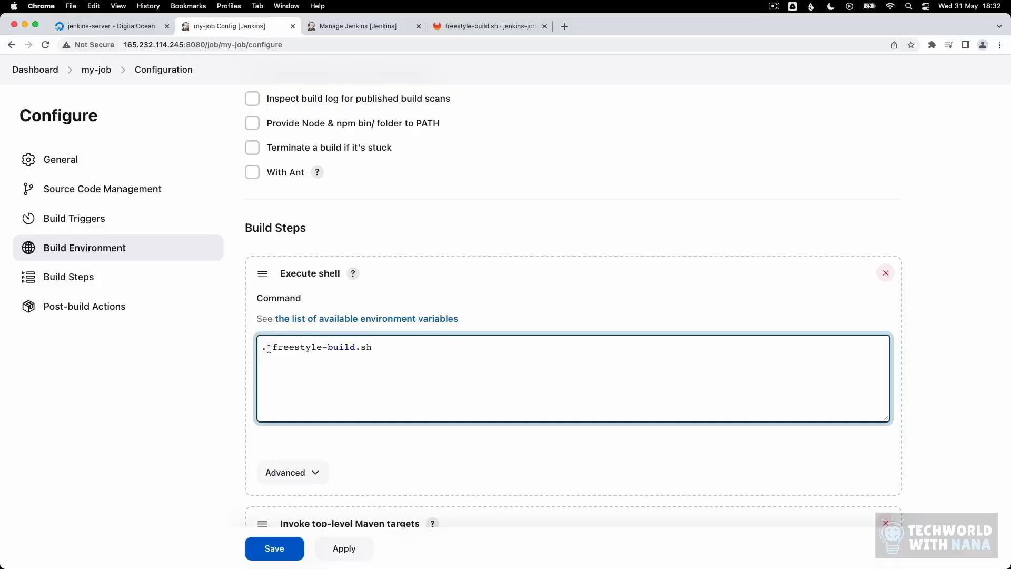
pyautogui.press('Return')
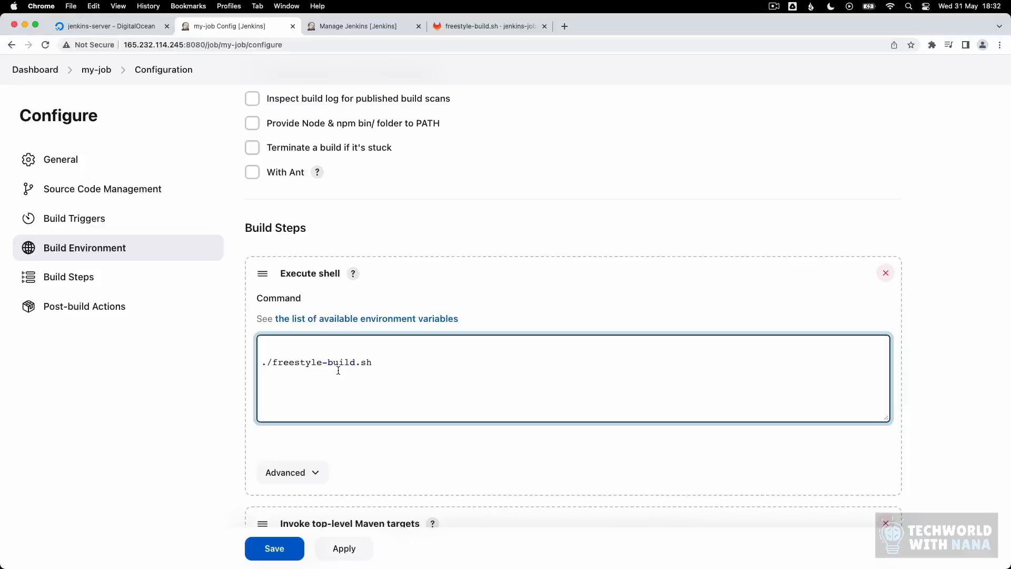
pyautogui.write('chmod +x')
pyautogui.moveTo(373, 365); pyautogui.dragTo(272, 365)
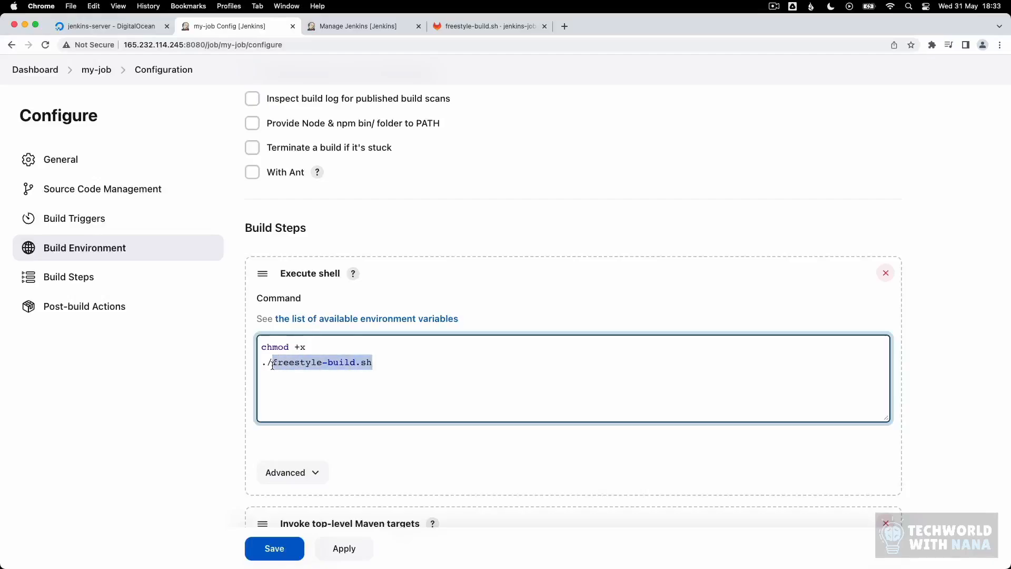
pyautogui.press('super+c')
pyautogui.click(330, 350)
pyautogui.press('super+v')
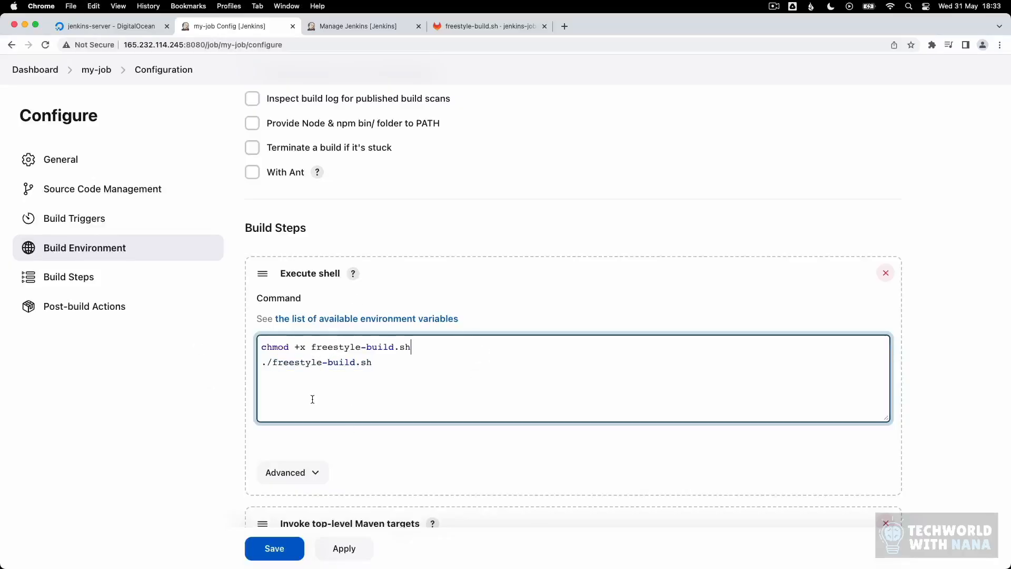
pyautogui.click(282, 549)
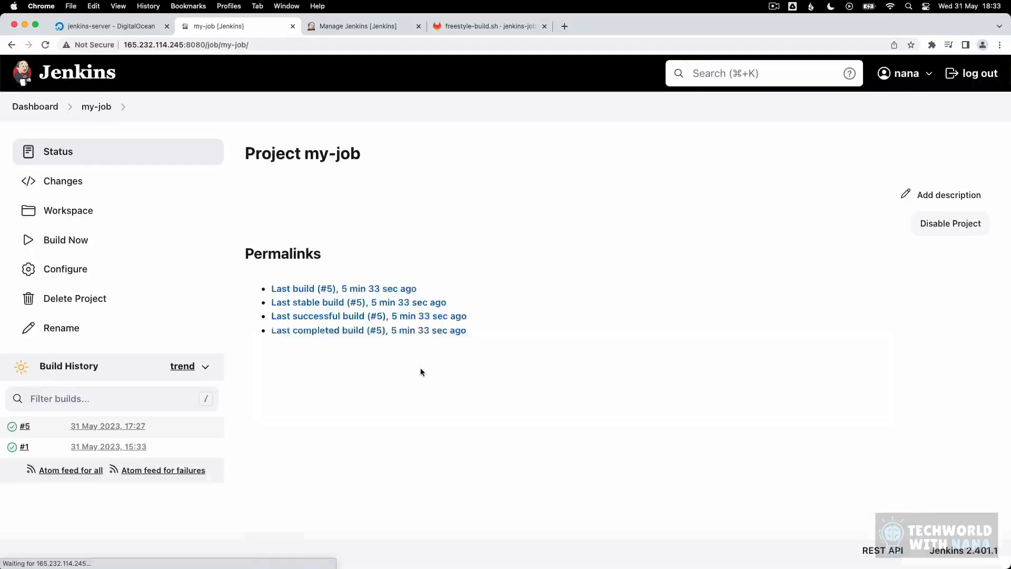
# Step: Build my-job and check build #6's console output for the chmod, script run and 9.6.6 lines
pyautogui.click(68, 238)
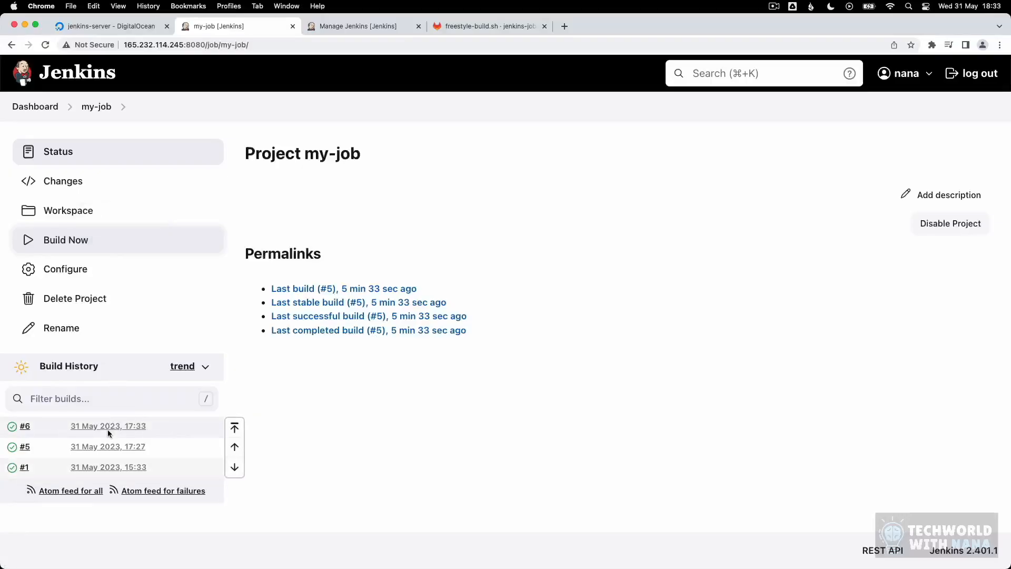
pyautogui.click(109, 427)
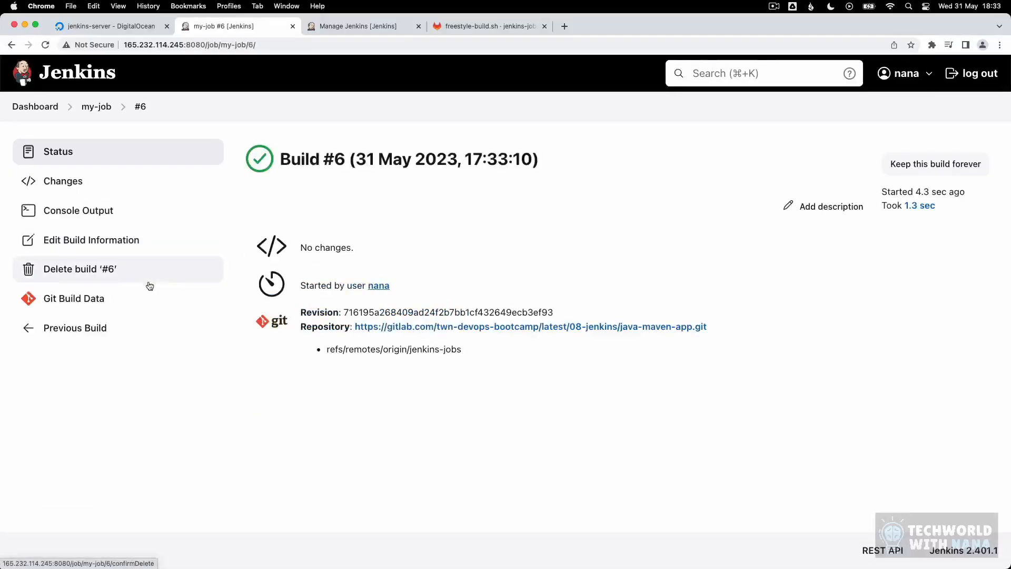
pyautogui.click(77, 218)
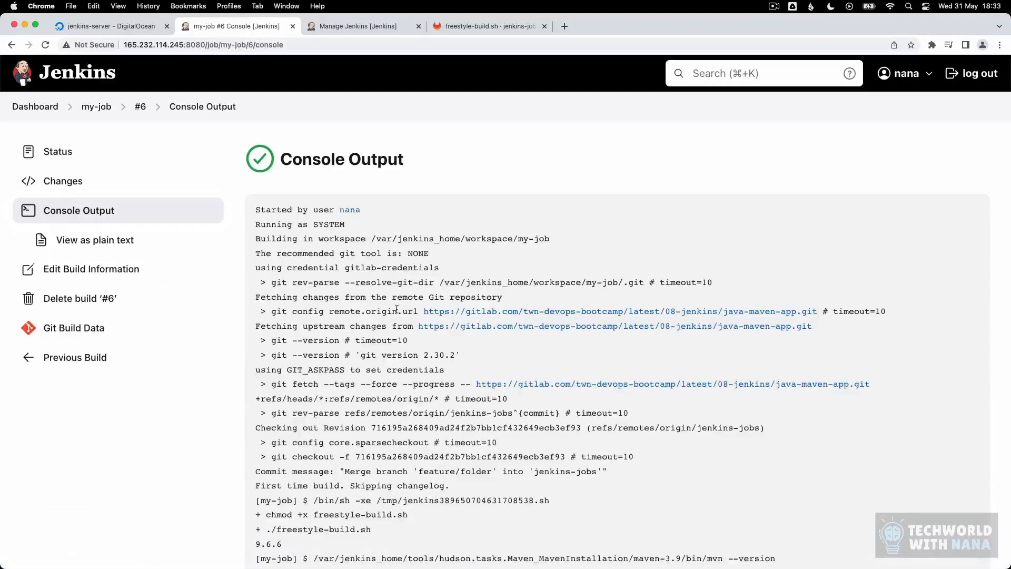
pyautogui.scroll(-4, 397, 308)
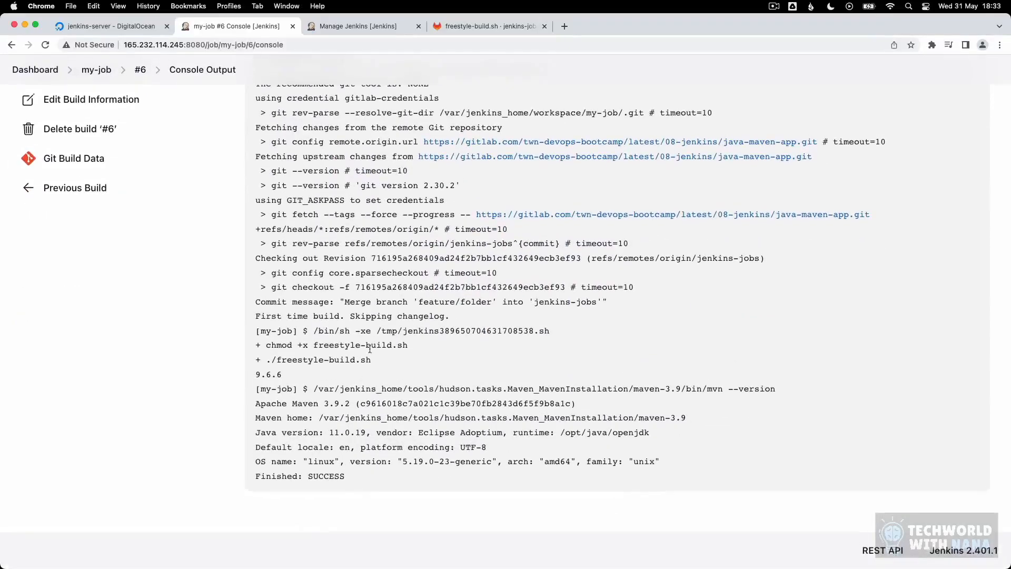
pyautogui.moveTo(314, 330); pyautogui.dragTo(394, 373)
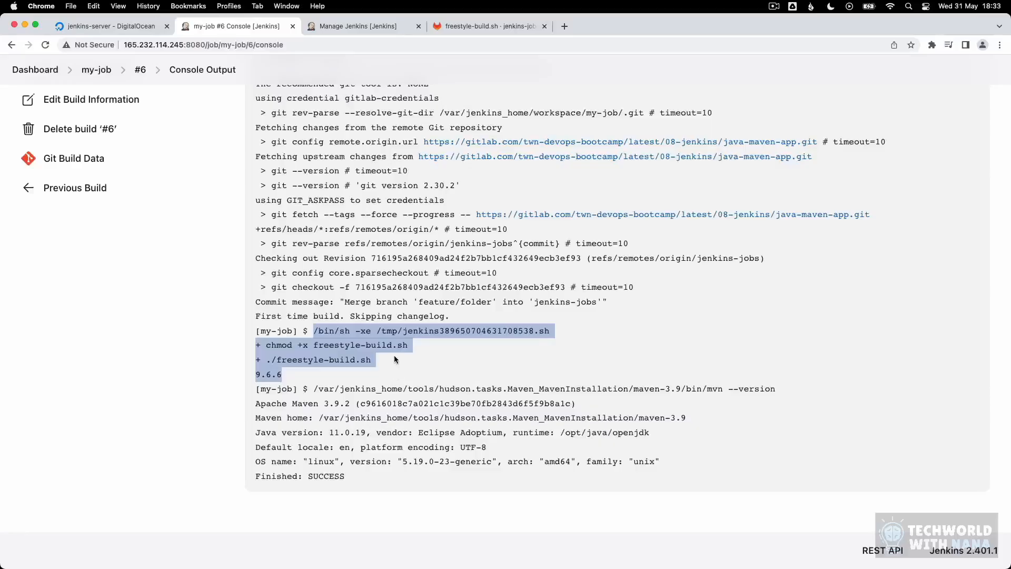
pyautogui.click(393, 358)
pyautogui.moveTo(371, 361); pyautogui.dragTo(263, 345)
pyautogui.click(294, 375)
pyautogui.doubleClick(285, 374)
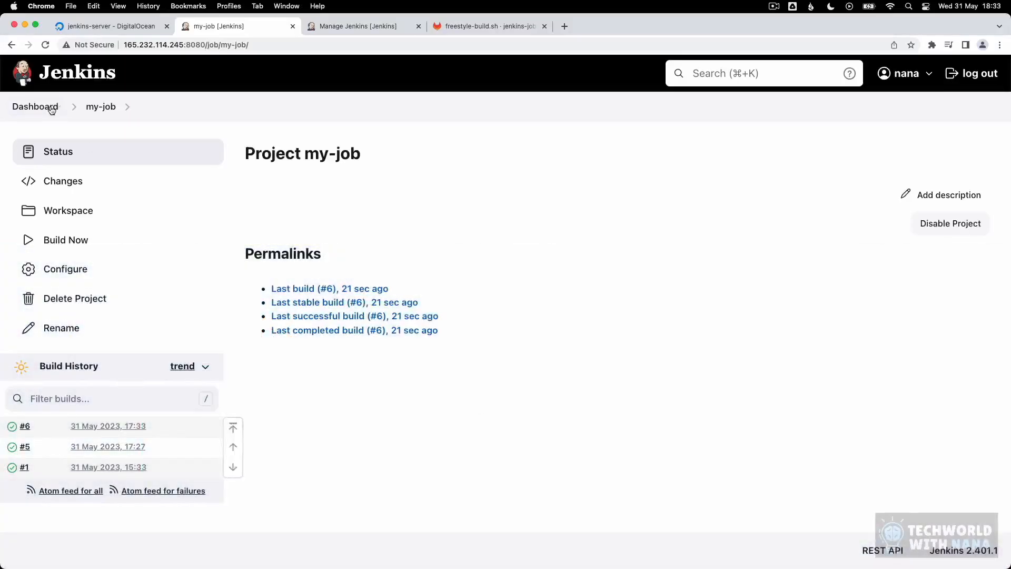
# Step: Start a new Jenkins item named java-maven-build
pyautogui.click(50, 108)
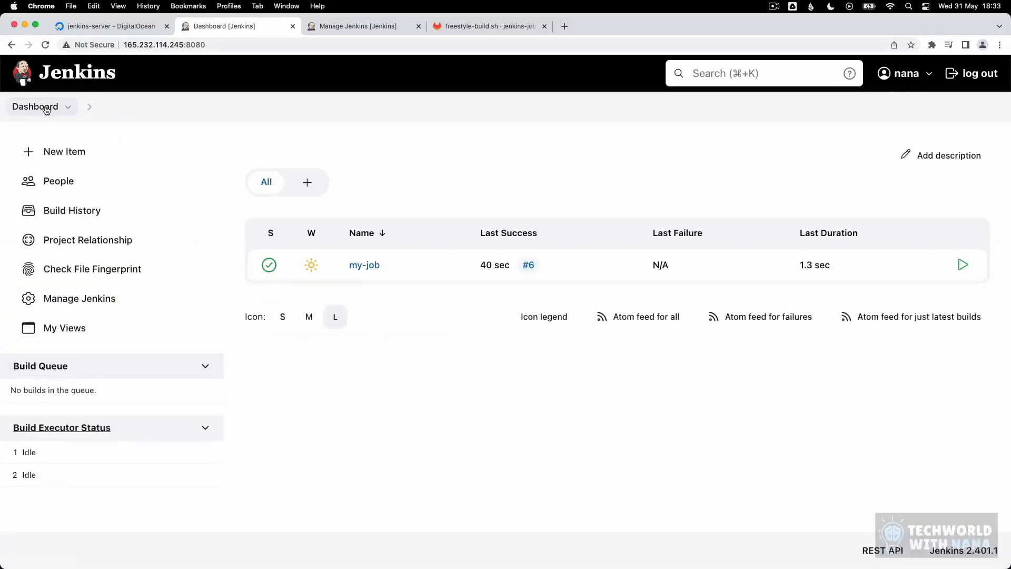
pyautogui.click(69, 160)
pyautogui.write('java-maven-build')
# Step: Create java-maven-build as a Freestyle project using Git source control
pyautogui.click(306, 273)
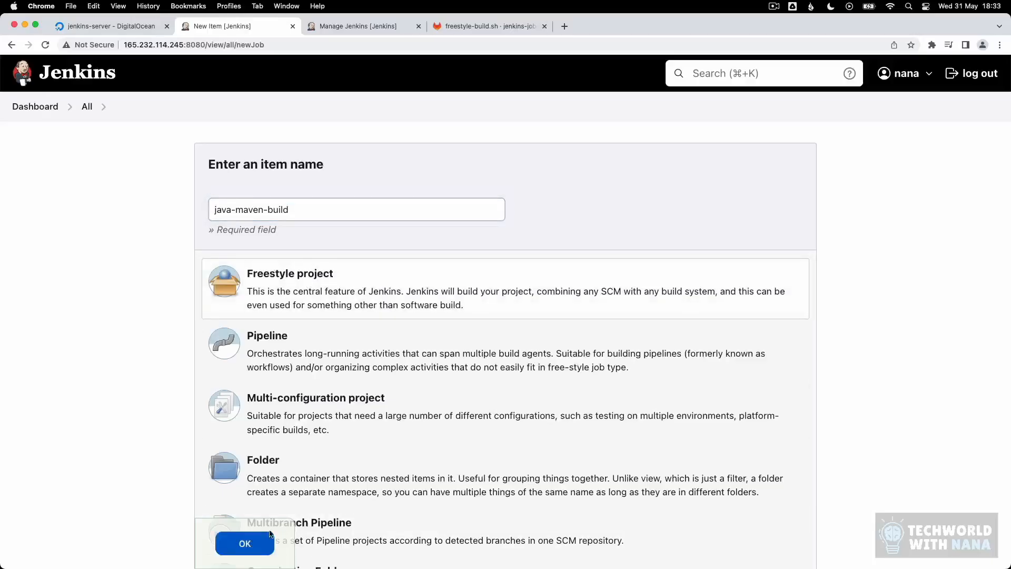
pyautogui.click(245, 543)
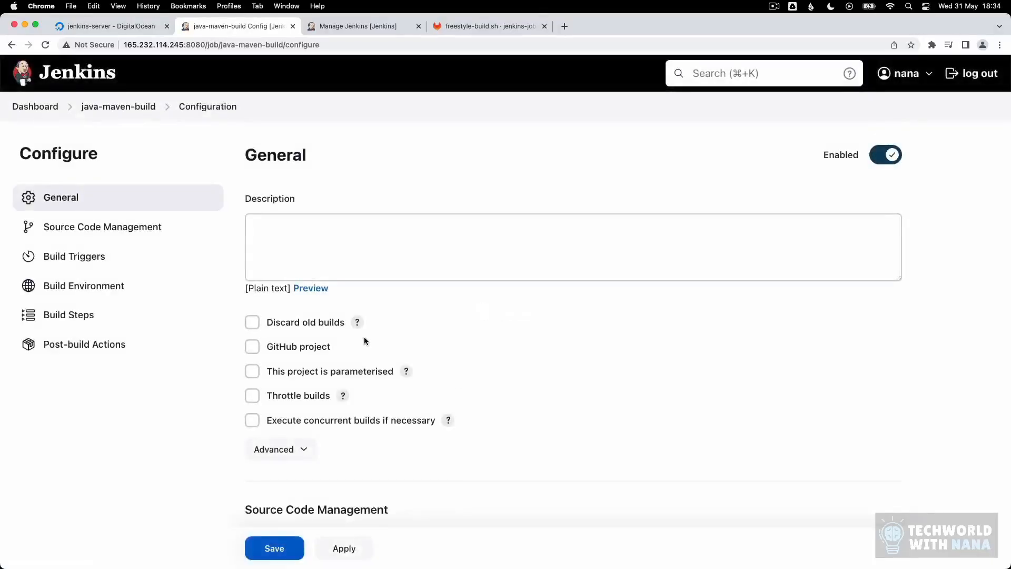
pyautogui.click(117, 227)
pyautogui.click(252, 182)
# Step: Set the java-maven-app repository URL, the saved GitLab credentials and branch */jenkins-jobs
pyautogui.click(328, 266)
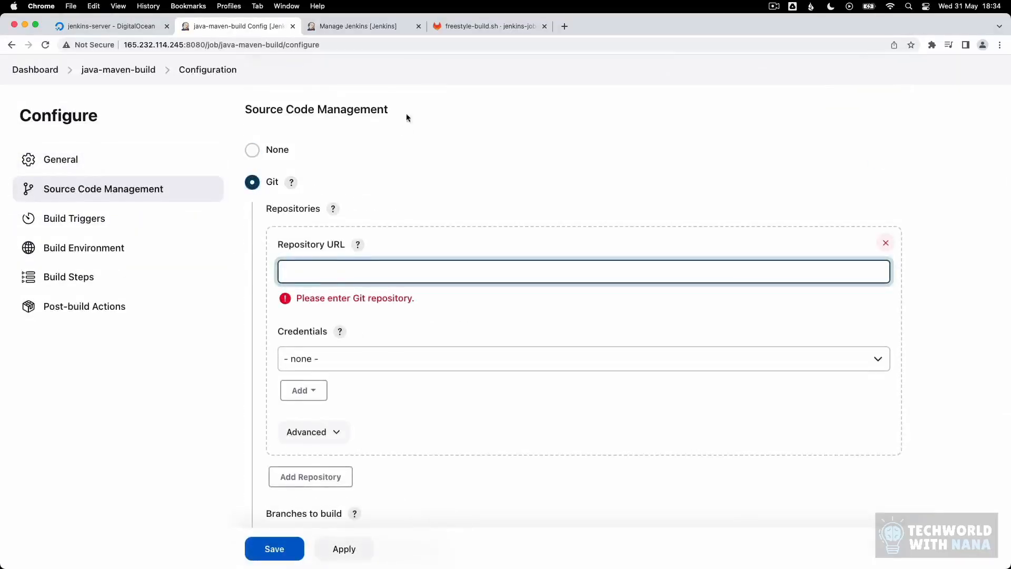
pyautogui.click(443, 27)
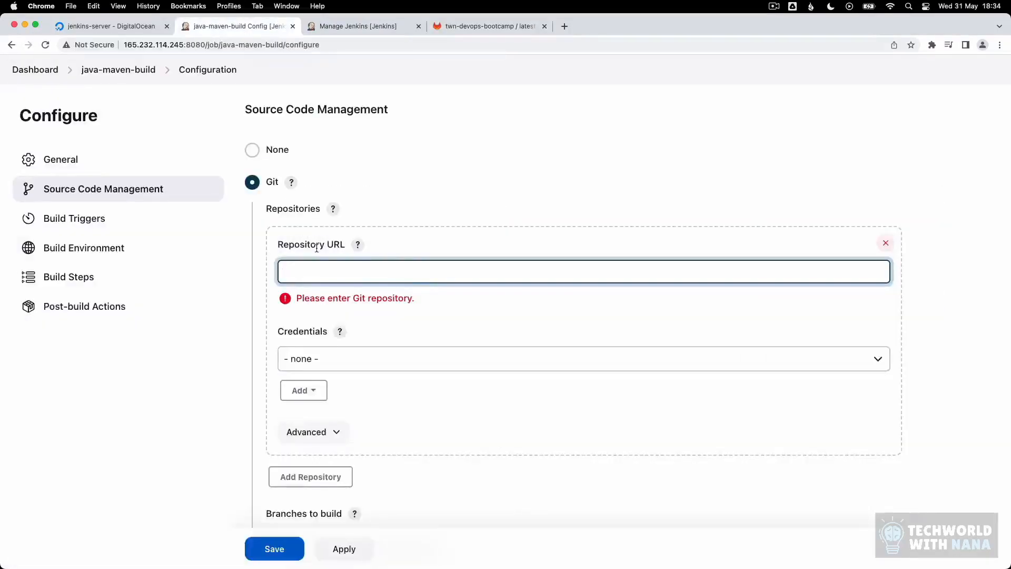
pyautogui.press('super+v')
pyautogui.click(384, 363)
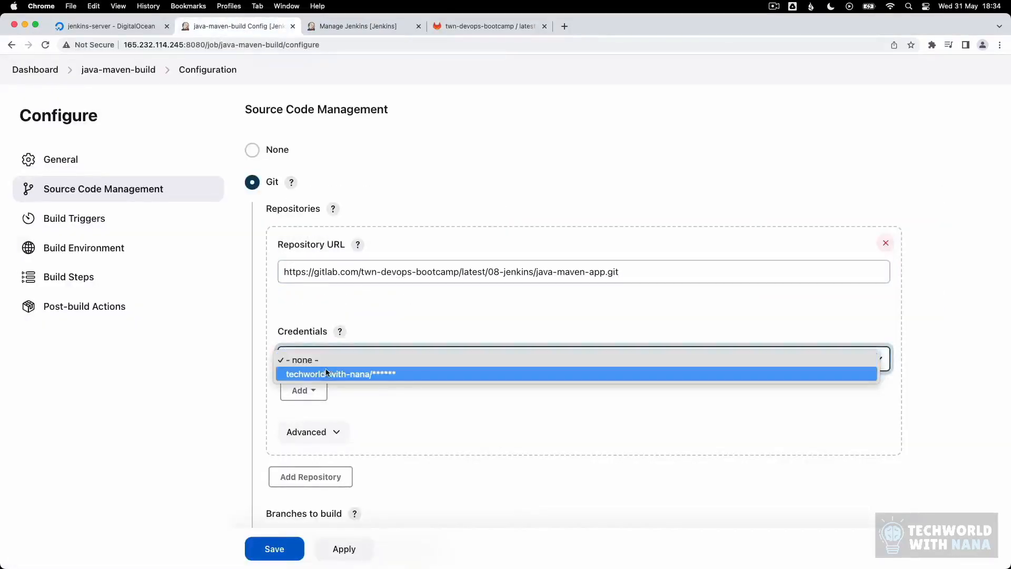
pyautogui.click(324, 374)
pyautogui.scroll(-3, 389, 378)
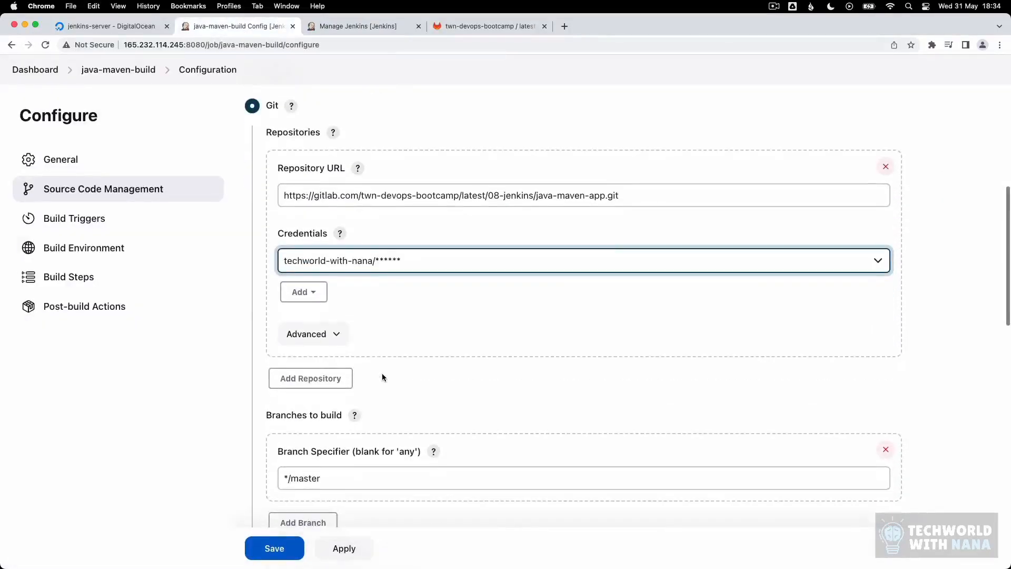
pyautogui.scroll(-2, 382, 377)
pyautogui.tripleClick(311, 425)
pyautogui.write('*/jenkins-jobs')
pyautogui.scroll(-1, 343, 443)
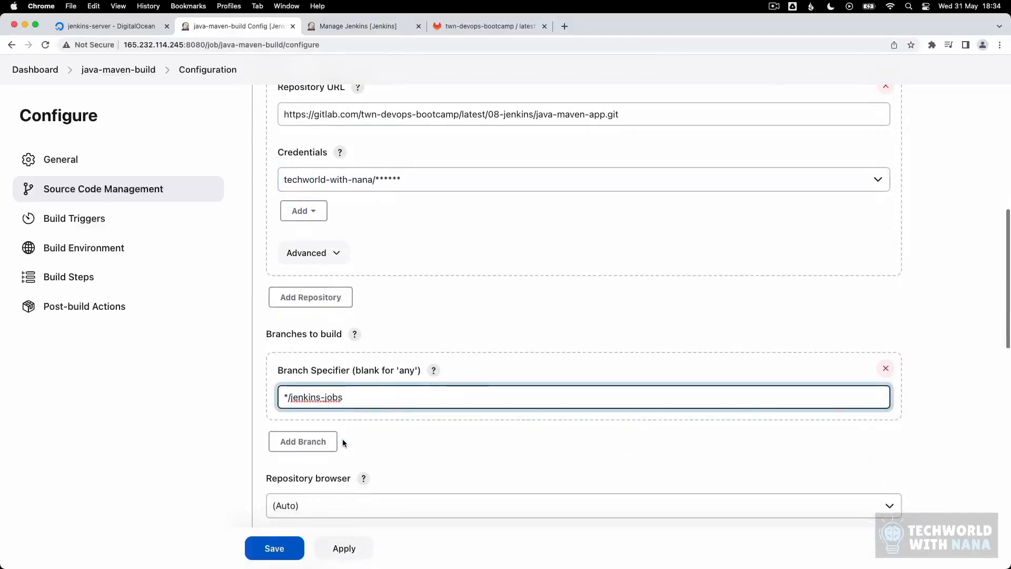
pyautogui.scroll(-6, 371, 433)
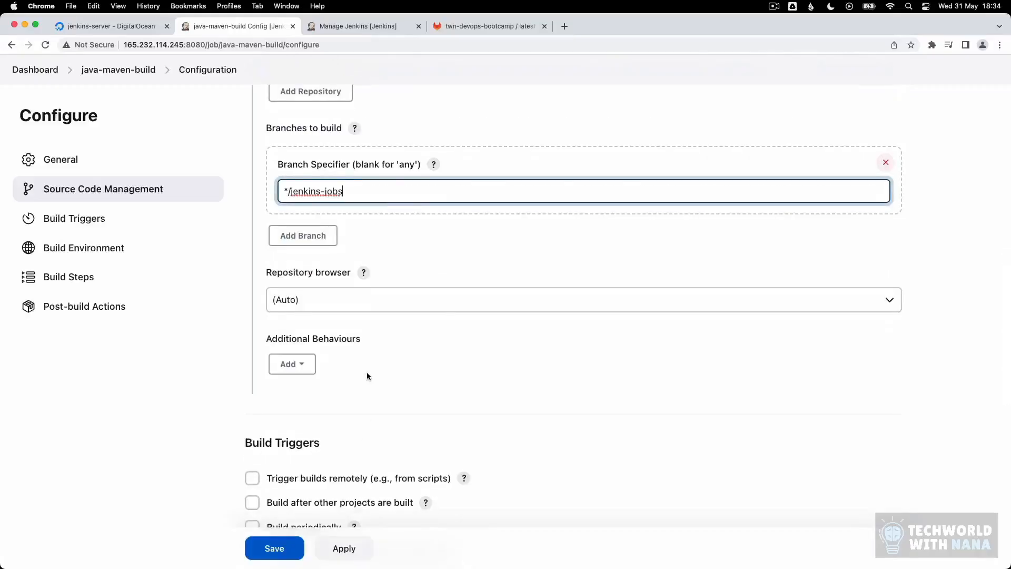
pyautogui.scroll(-10, 367, 374)
pyautogui.scroll(-7, 367, 379)
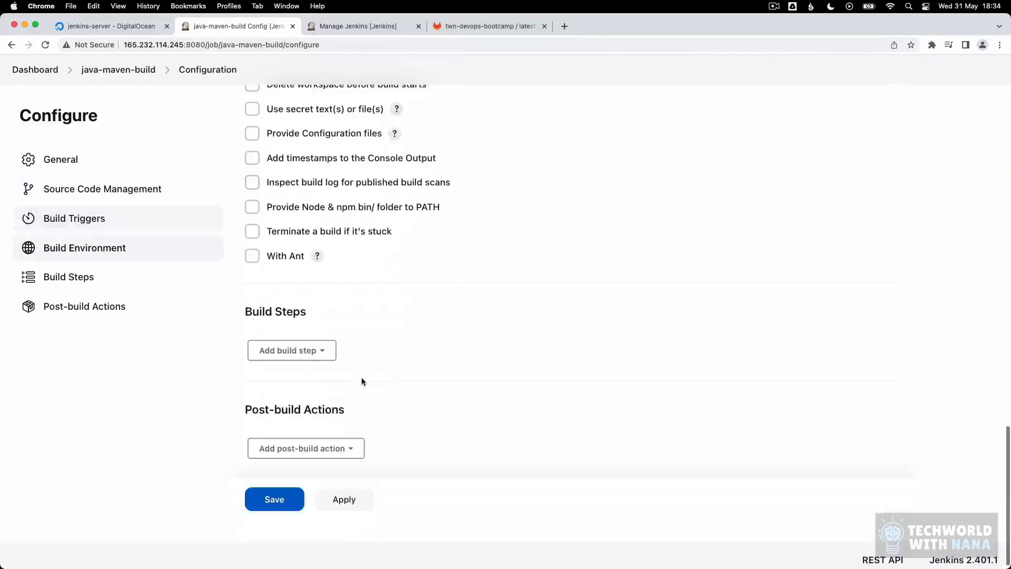
# Step: Add an Invoke top-level Maven targets step using maven-3.9 with goal 'test'
pyautogui.click(316, 352)
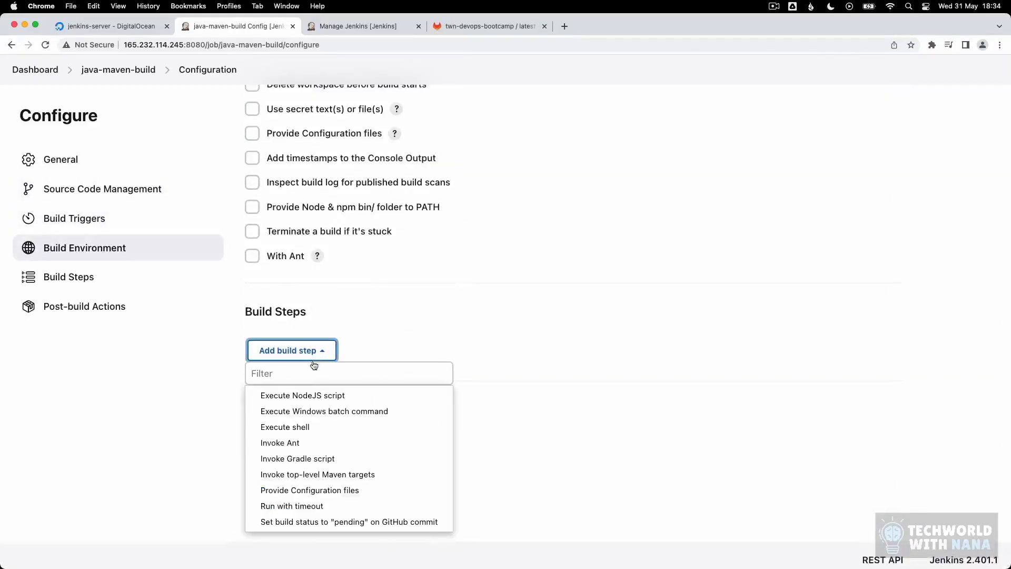
pyautogui.click(324, 475)
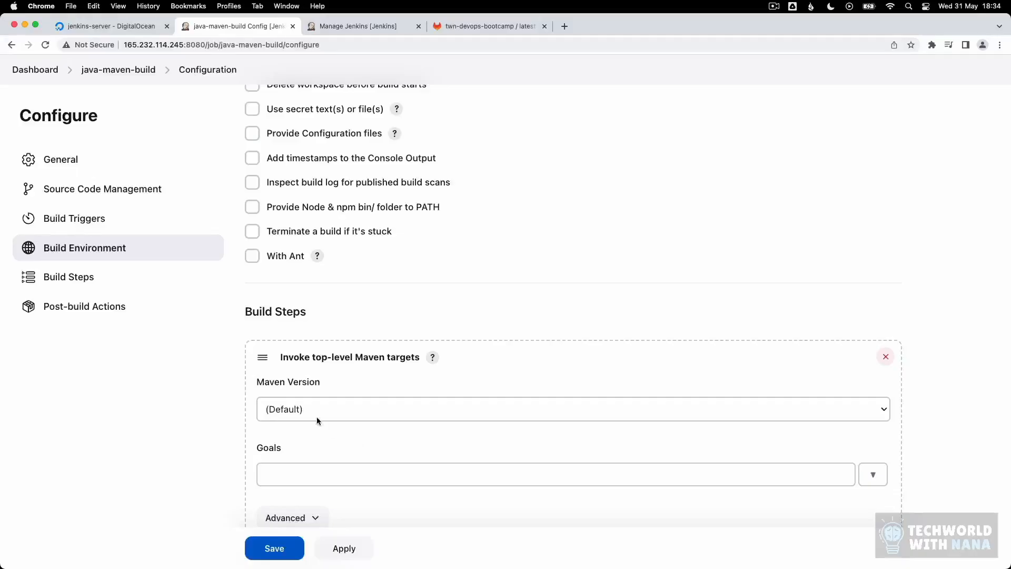
pyautogui.click(317, 416)
pyautogui.click(344, 427)
pyautogui.scroll(-1, 305, 457)
pyautogui.click(310, 453)
pyautogui.write('test')
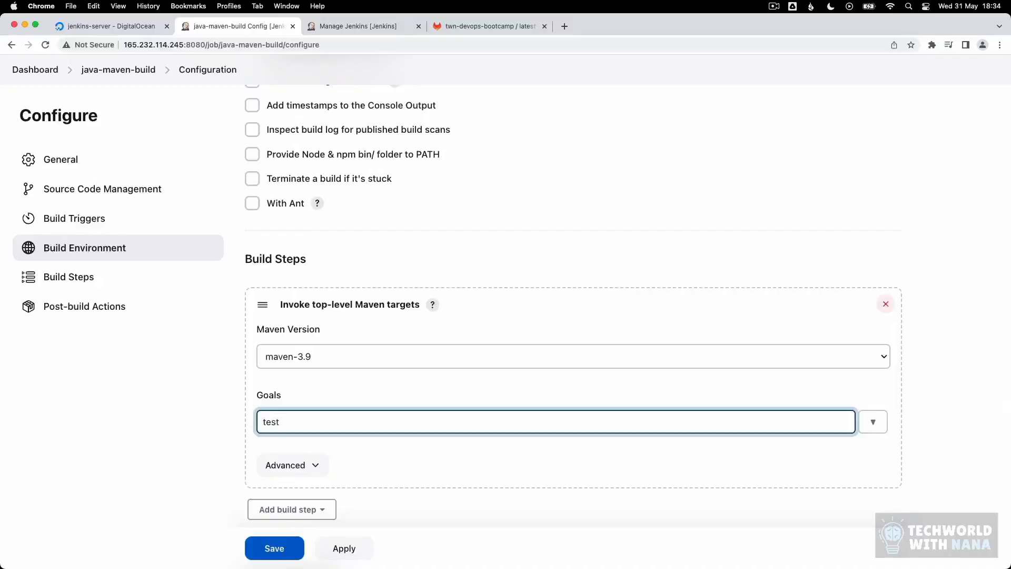
# Step: Add a second maven-3.9 Maven targets step with goal 'package'
pyautogui.click(314, 509)
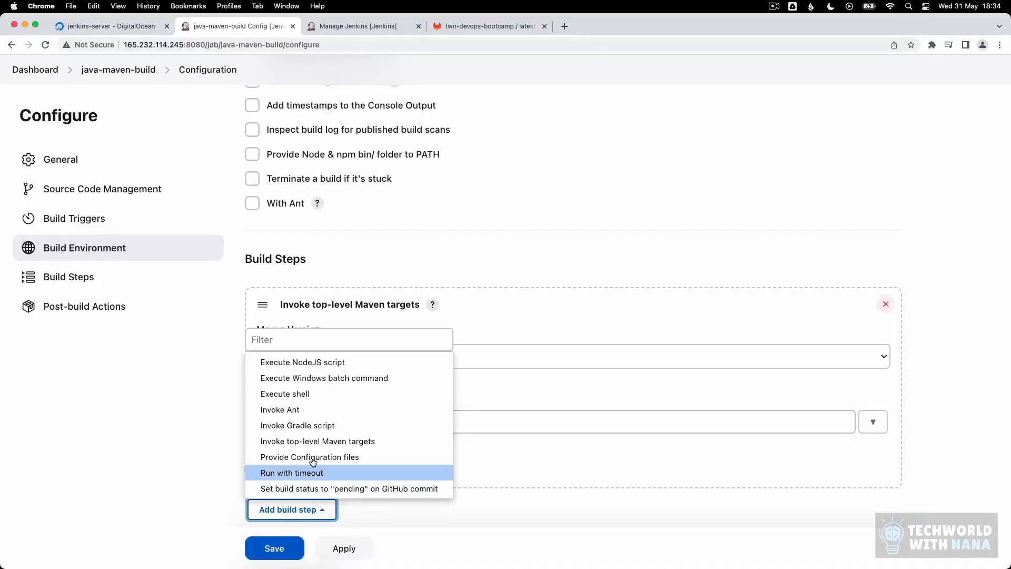
pyautogui.click(308, 441)
pyautogui.click(305, 447)
pyautogui.click(323, 462)
pyautogui.scroll(-2, 297, 488)
pyautogui.click(285, 452)
pyautogui.write('package')
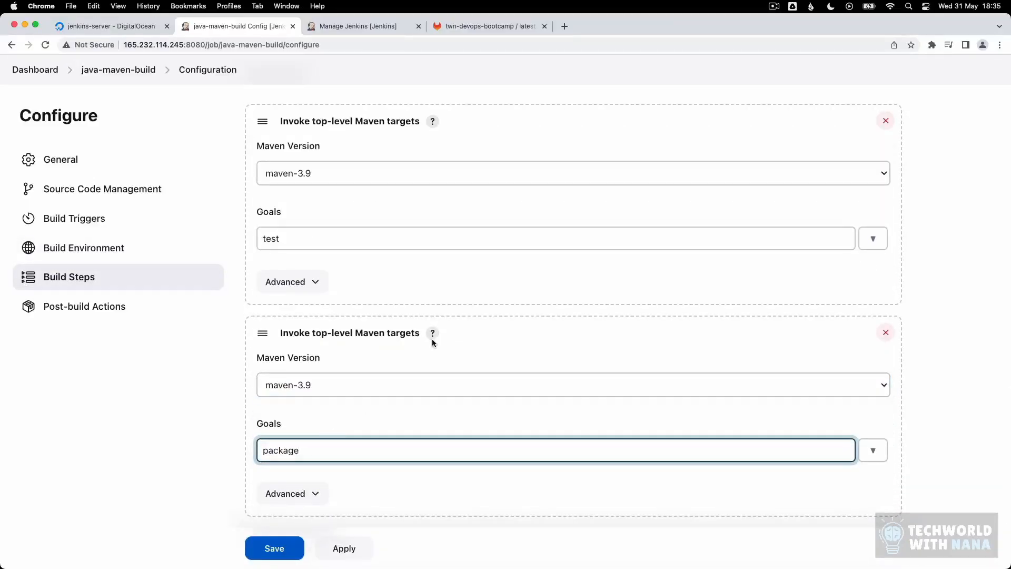
pyautogui.click(457, 26)
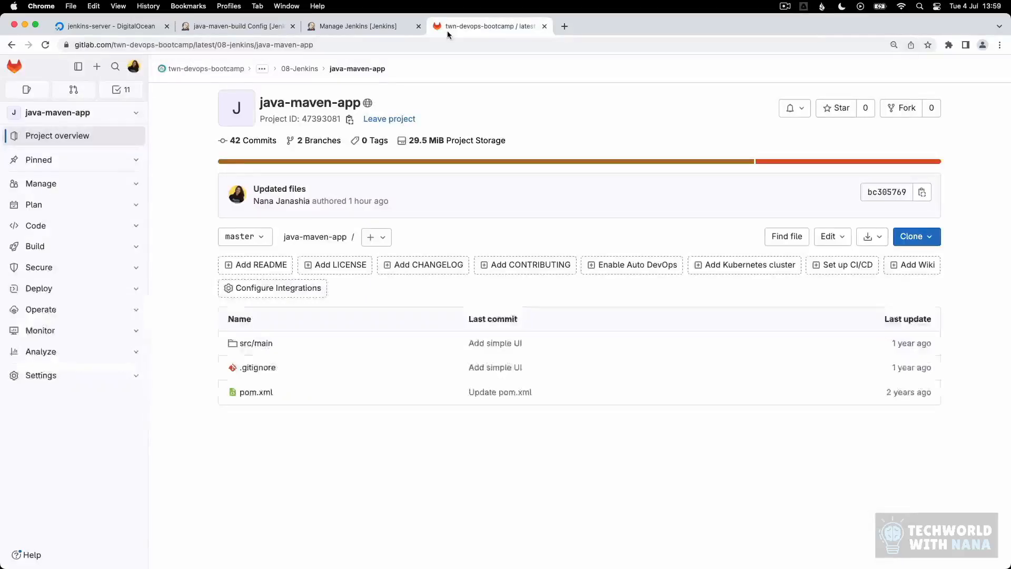
pyautogui.click(245, 236)
pyautogui.click(262, 325)
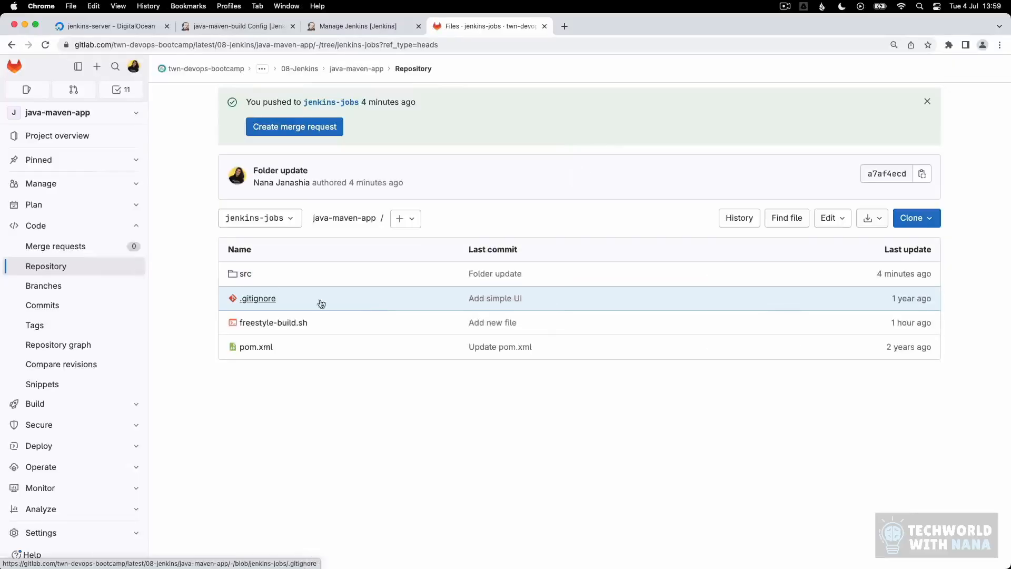
pyautogui.click(245, 275)
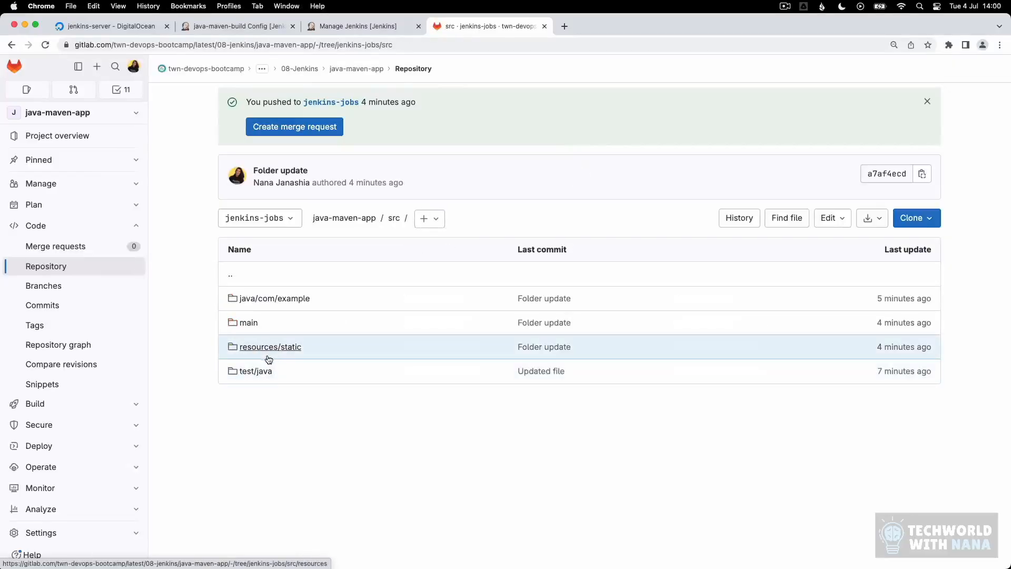
pyautogui.click(266, 370)
pyautogui.click(268, 296)
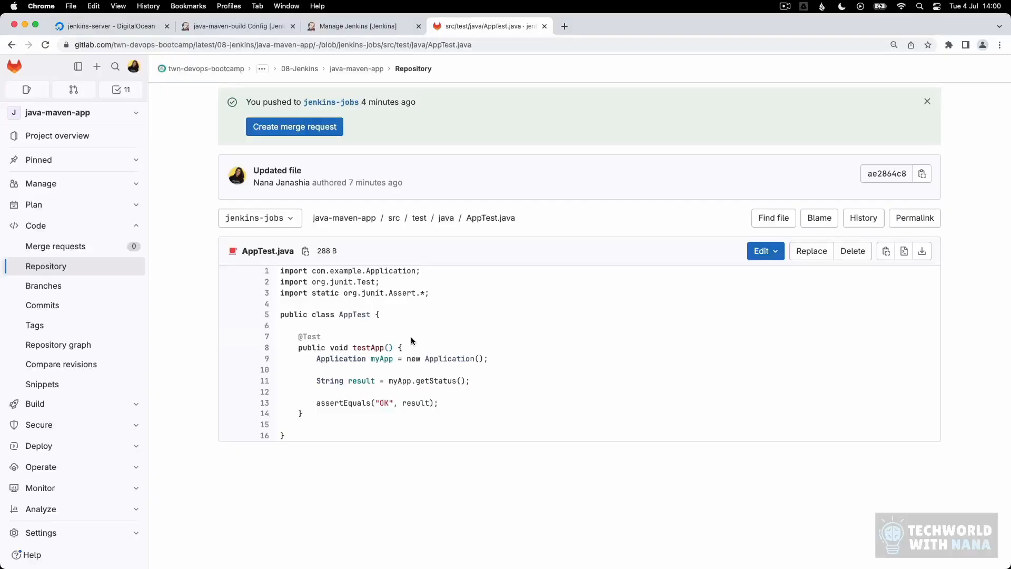
pyautogui.click(343, 219)
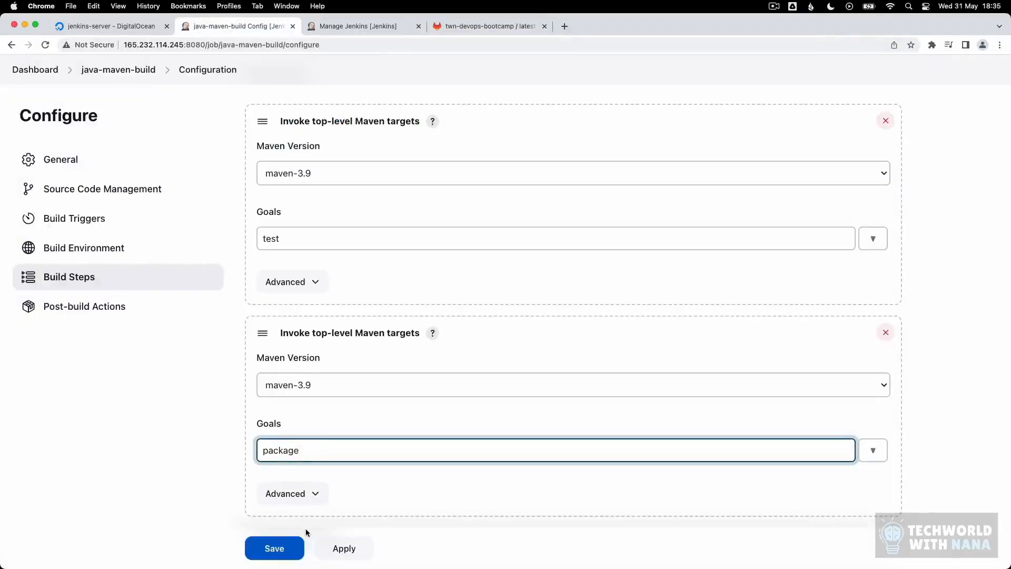
# Step: Save the job configuration, start build #2, and open its console output
pyautogui.click(274, 548)
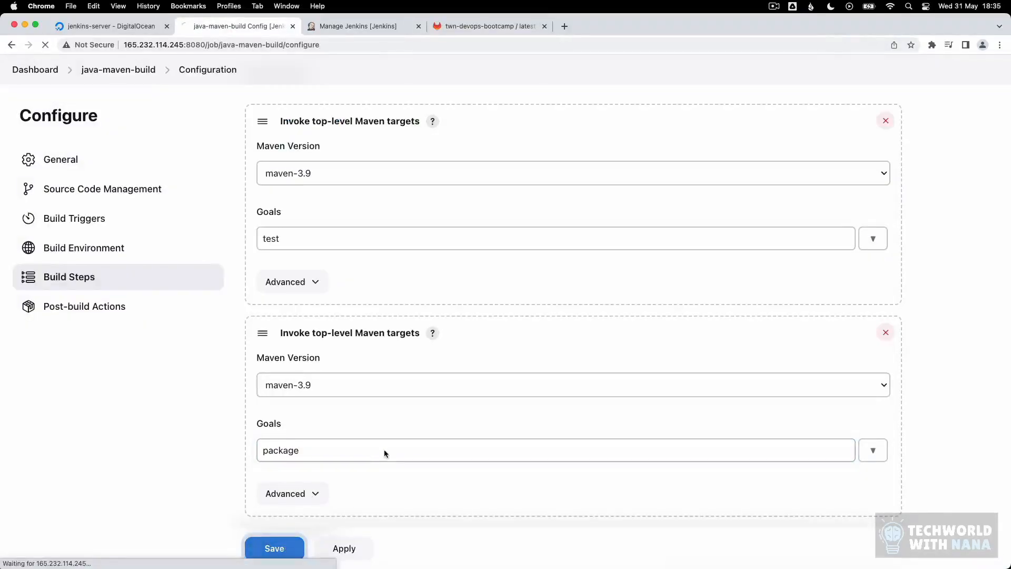
pyautogui.click(80, 244)
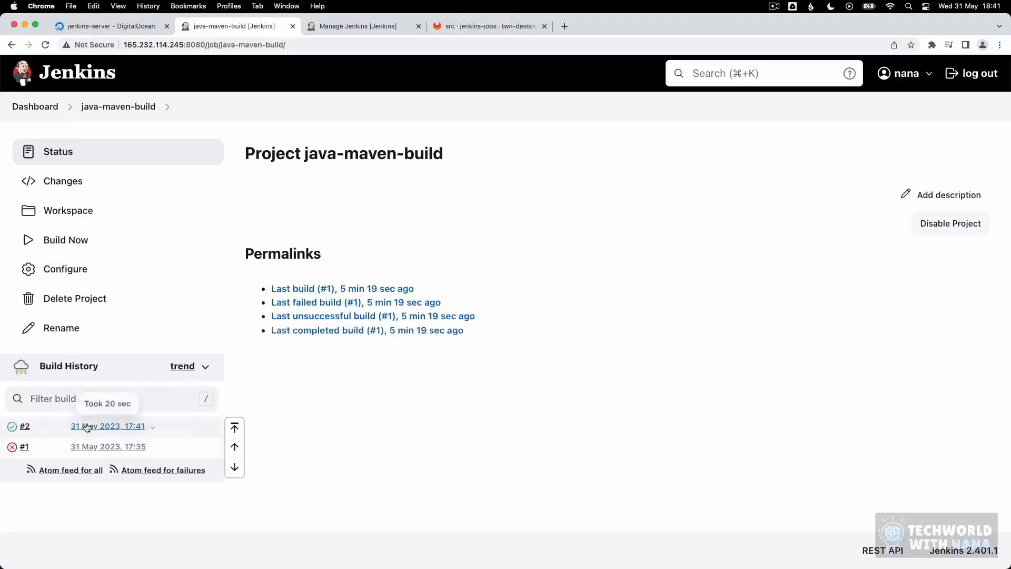
pyautogui.click(87, 427)
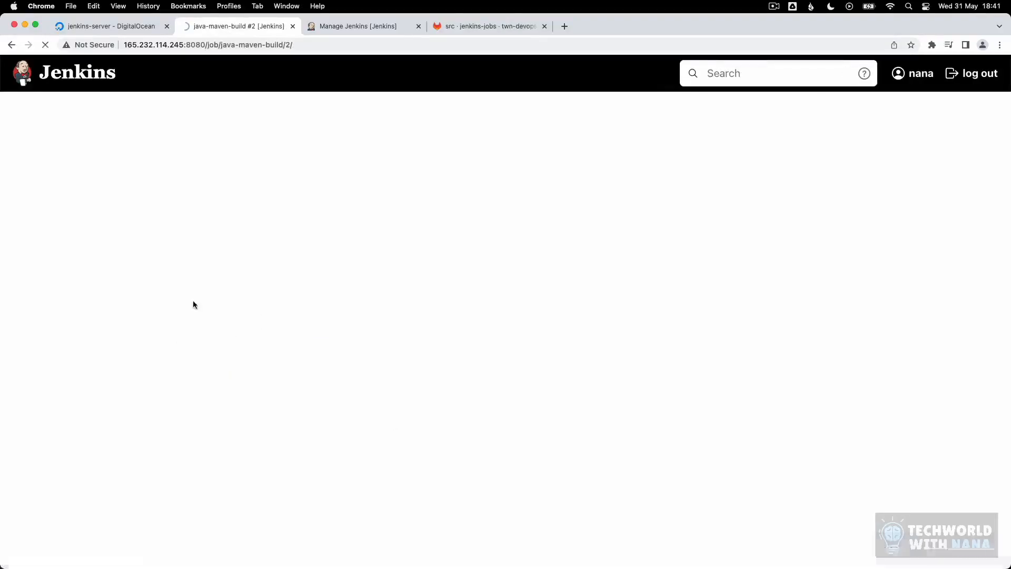
pyautogui.click(84, 214)
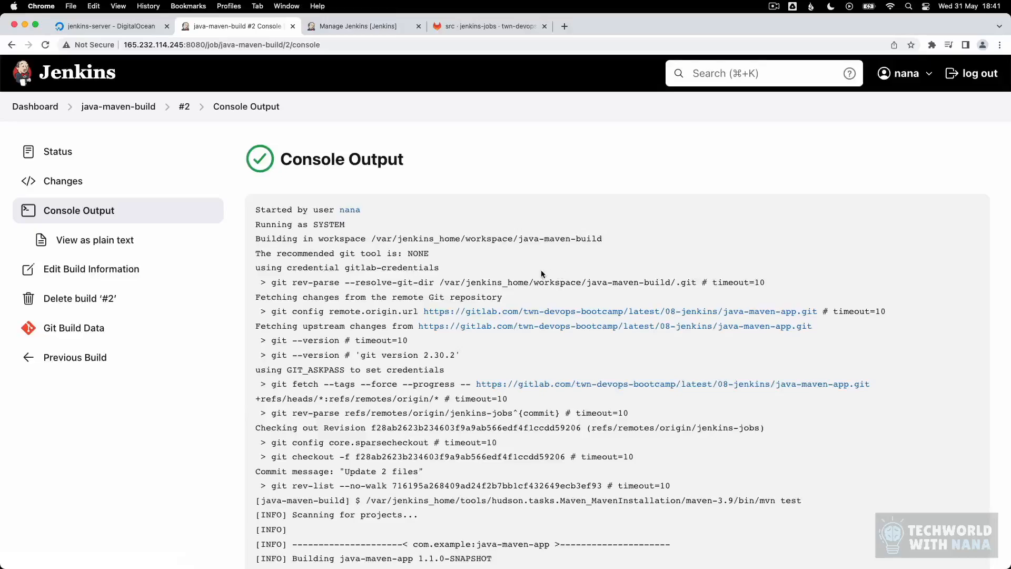
# Step: Scroll through build #2's log past the AppTest results and highlight the mvn package step
pyautogui.scroll(-4, 544, 283)
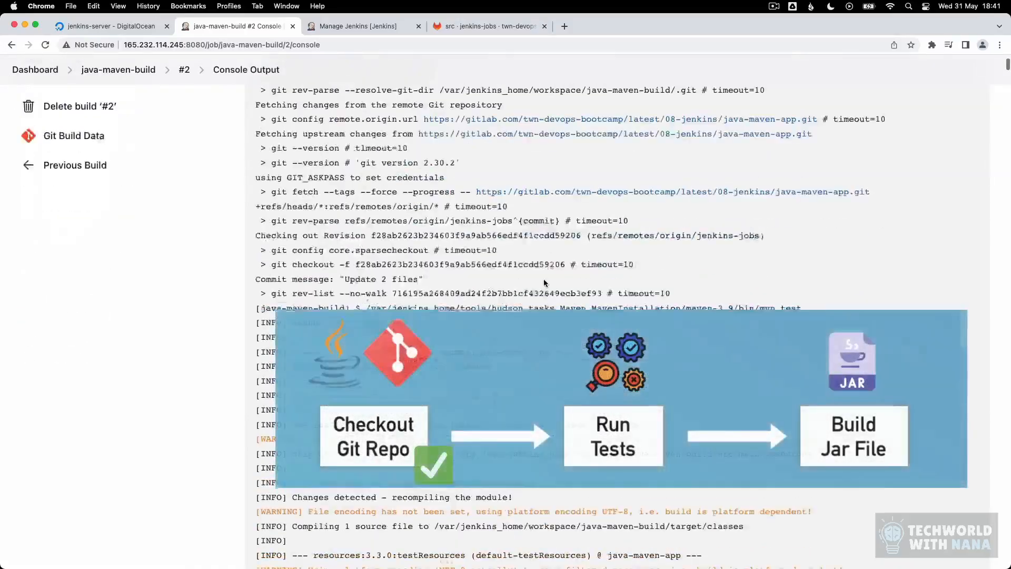
pyautogui.scroll(-1, 544, 283)
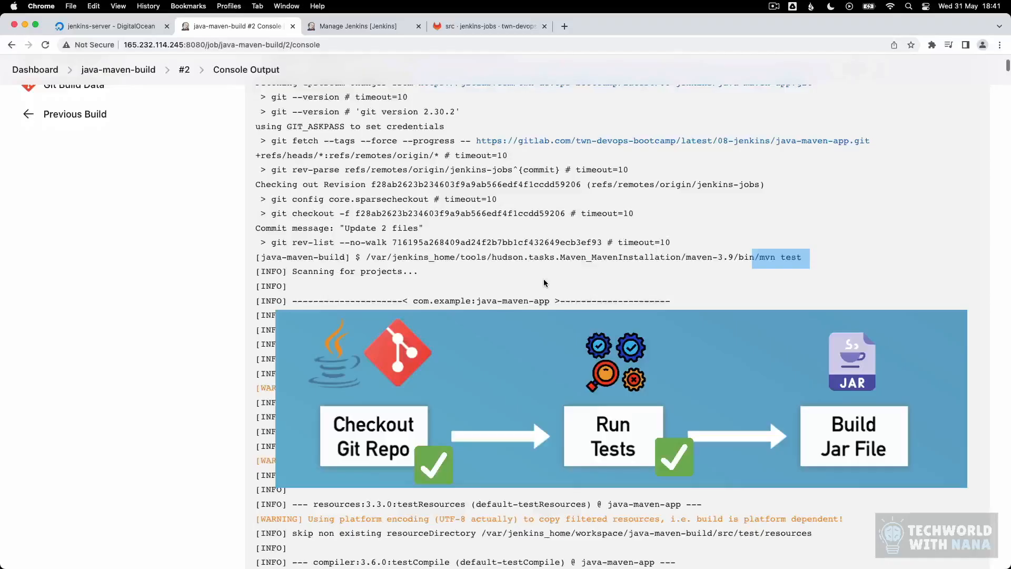
pyautogui.scroll(-2, 544, 283)
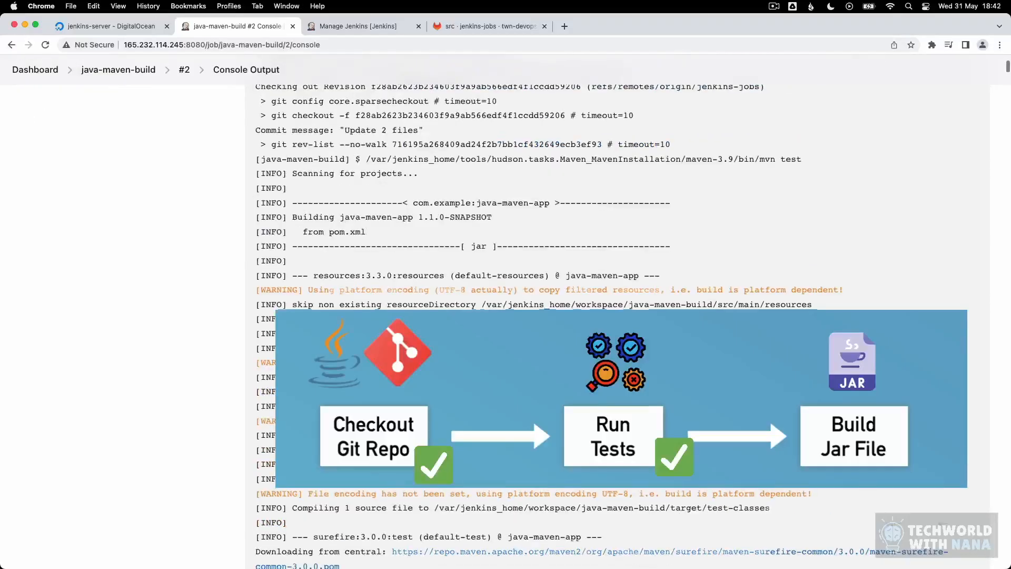
pyautogui.scroll(-7, 544, 283)
pyautogui.scroll(-10, 589, 287)
pyautogui.scroll(1, 590, 286)
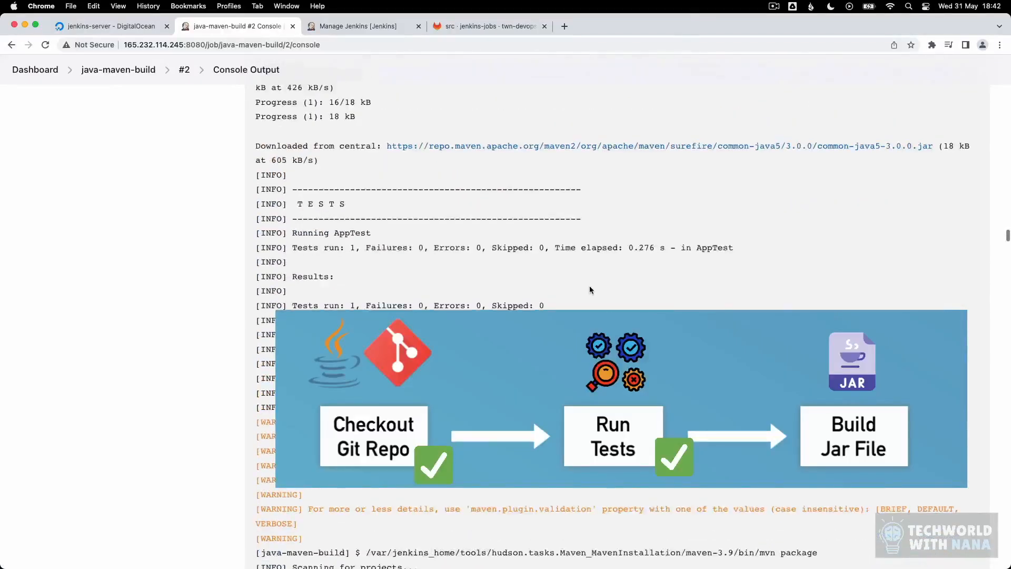
pyautogui.scroll(-6, 590, 287)
pyautogui.moveTo(822, 246); pyautogui.dragTo(756, 246)
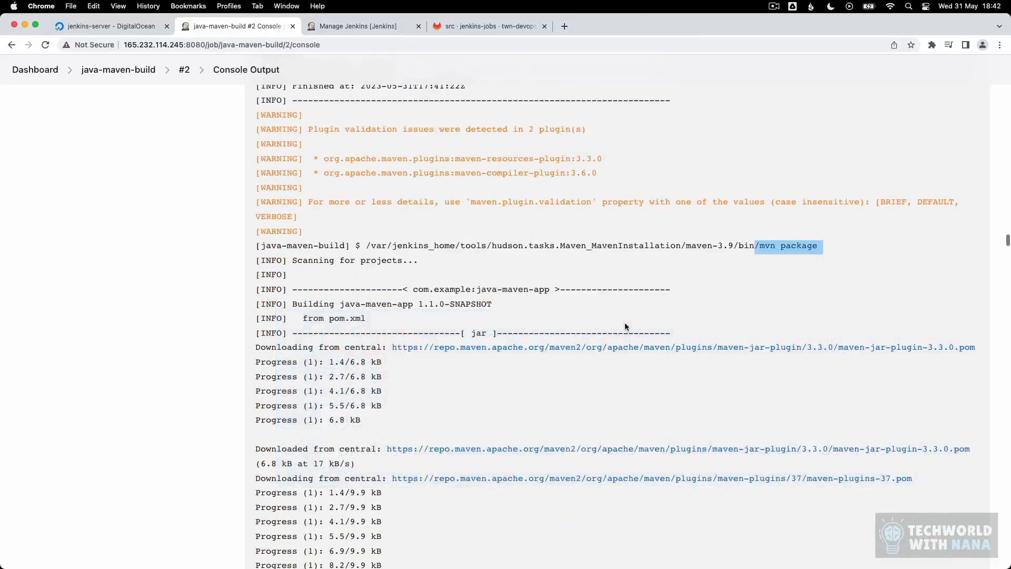
# Step: Scroll to the end of the log showing the jar packaged and the build finished SUCCESS
pyautogui.scroll(-7, 625, 326)
pyautogui.scroll(-12, 625, 326)
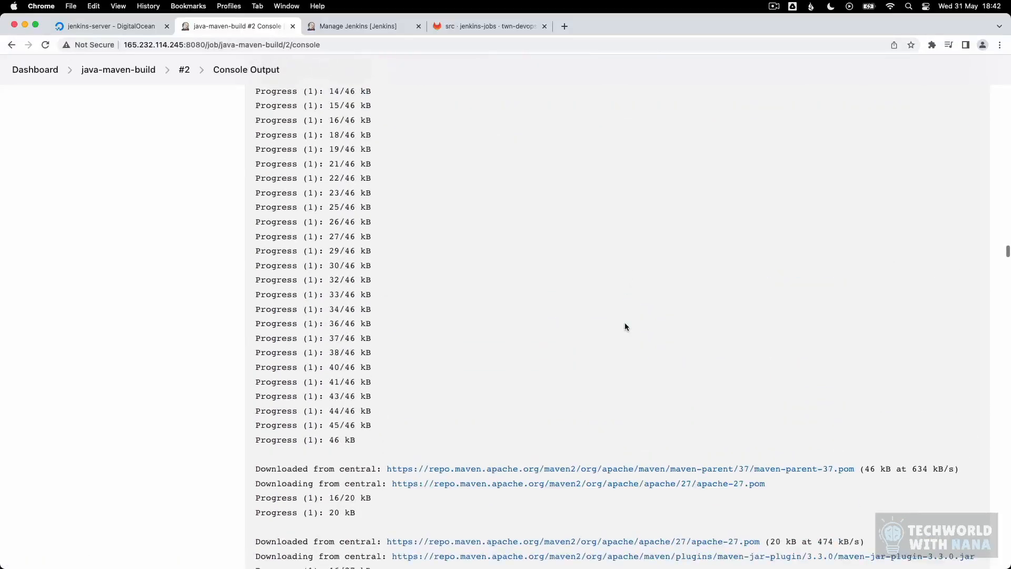
pyautogui.scroll(-8, 624, 327)
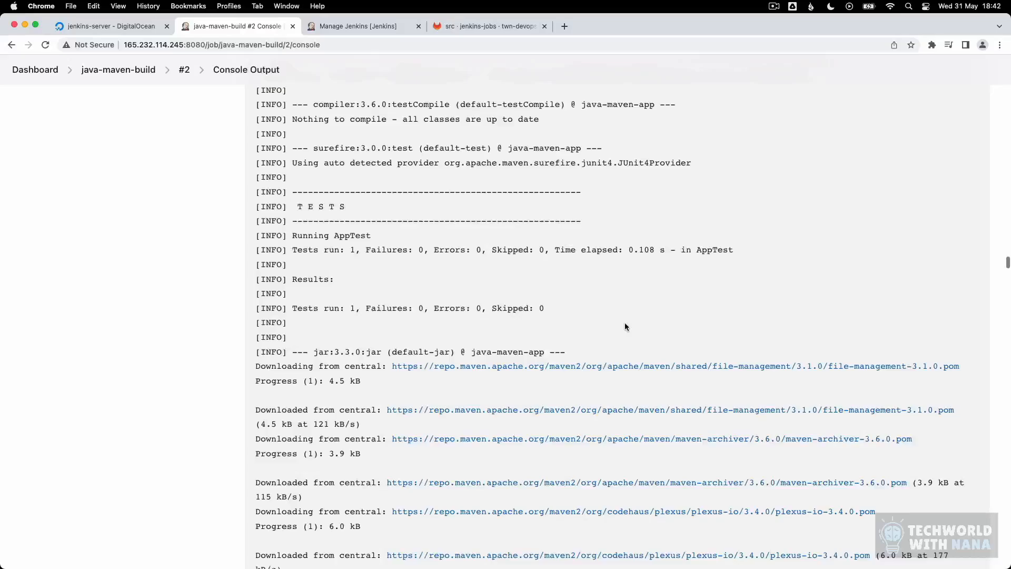
pyautogui.scroll(-3, 625, 323)
pyautogui.scroll(-20, 625, 311)
pyautogui.scroll(-20, 626, 312)
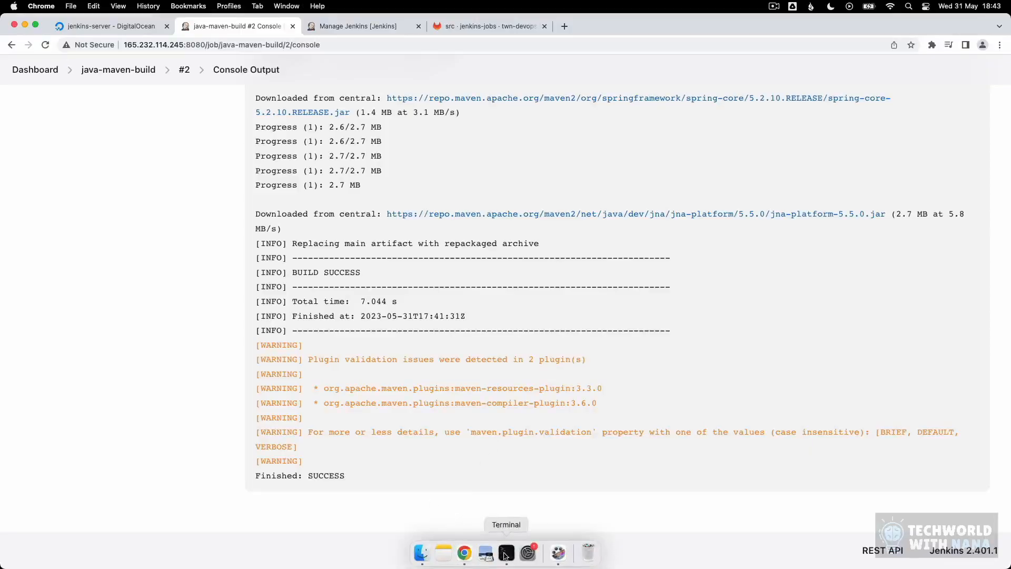
# Step: In Terminal, list /var/jenkins_home/jobs and locate java-maven-build
pyautogui.click(551, 550)
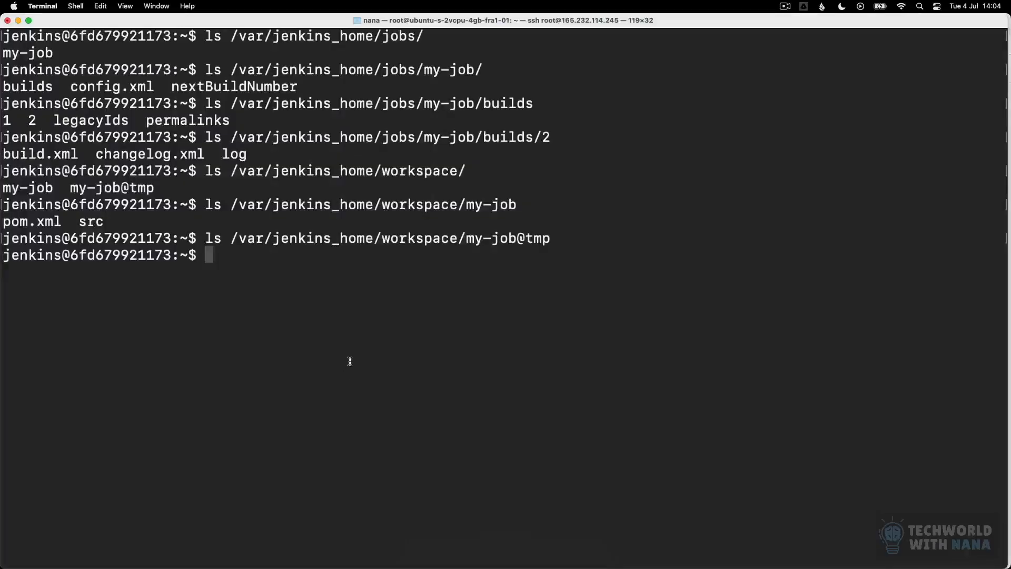
pyautogui.press('Up')
pyautogui.press('BackSpace')
pyautogui.press('BackSpace')
pyautogui.press('BackSpace')
pyautogui.press('BackSpace')
pyautogui.press('BackSpace')
pyautogui.press('BackSpace')
pyautogui.press('BackSpace')
pyautogui.press('BackSpace')
pyautogui.press('BackSpace')
pyautogui.press('BackSpace')
pyautogui.press('BackSpace')
pyautogui.press('BackSpace')
pyautogui.press('BackSpace')
pyautogui.press('BackSpace')
pyautogui.press('BackSpace')
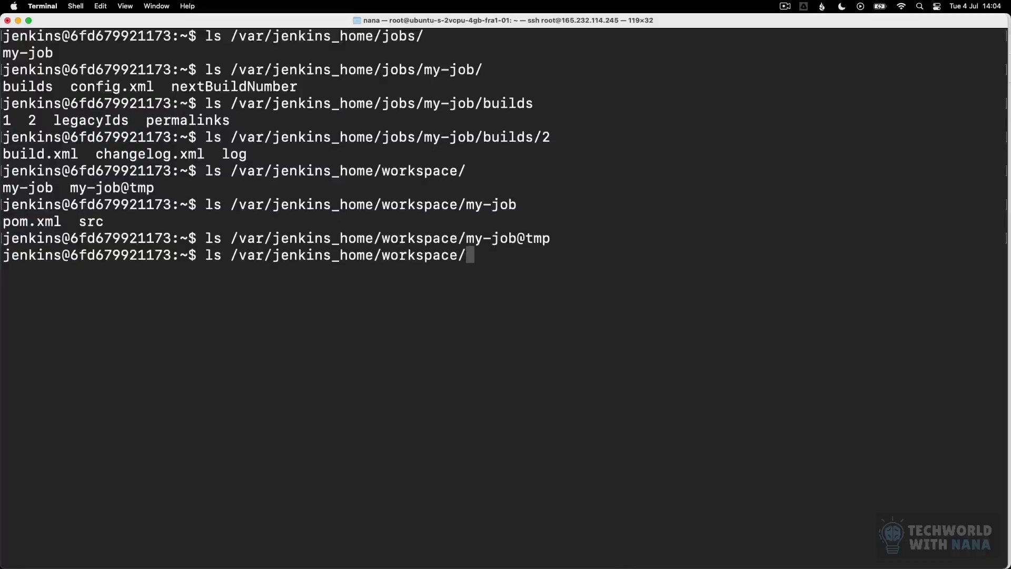
pyautogui.press('BackSpace')
pyautogui.press('BackSpace')
pyautogui.press('BackSpace')
pyautogui.press('BackSpace')
pyautogui.press('BackSpace')
pyautogui.write('jobs')
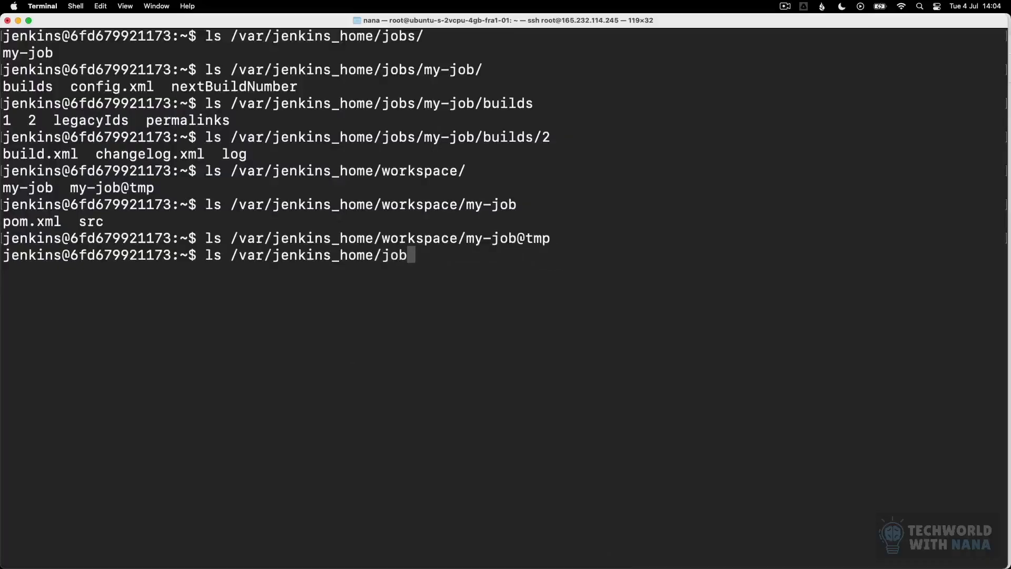
pyautogui.press('Return')
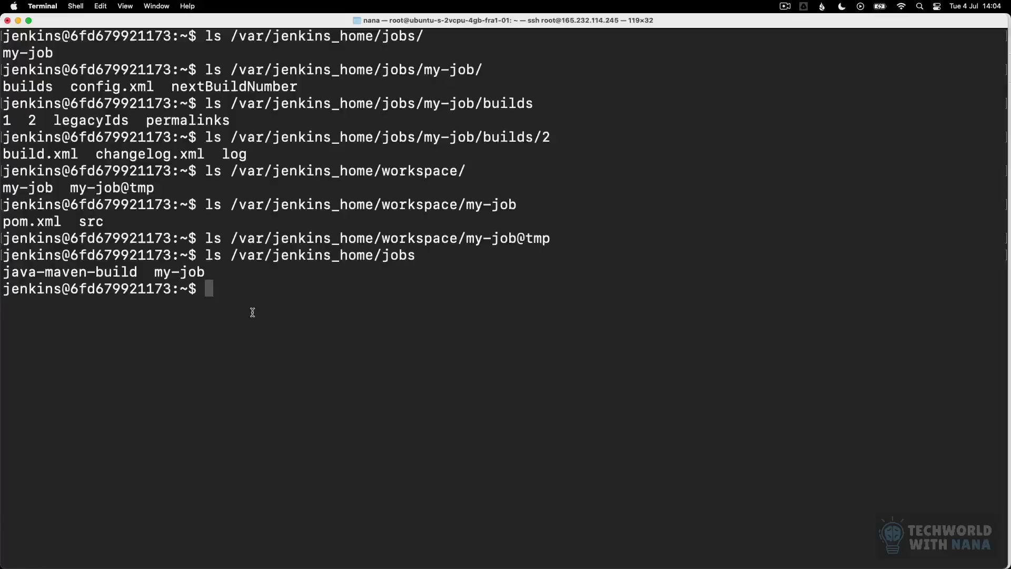
pyautogui.moveTo(140, 271); pyautogui.dragTo(1, 272)
pyautogui.click(68, 280)
# Step: List the Jenkins workspace folder and locate java-maven-build in it
pyautogui.press('Up')
pyautogui.press('BackSpace')
pyautogui.press('BackSpace')
pyautogui.press('BackSpace')
pyautogui.press('BackSpace')
pyautogui.write('wo')
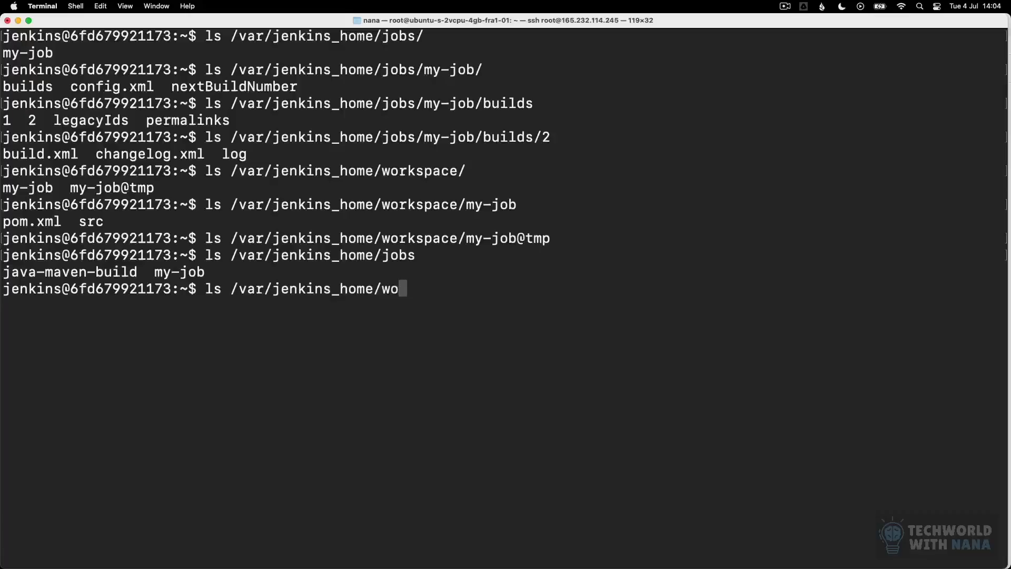
pyautogui.write('rkspace')
pyautogui.press('Return')
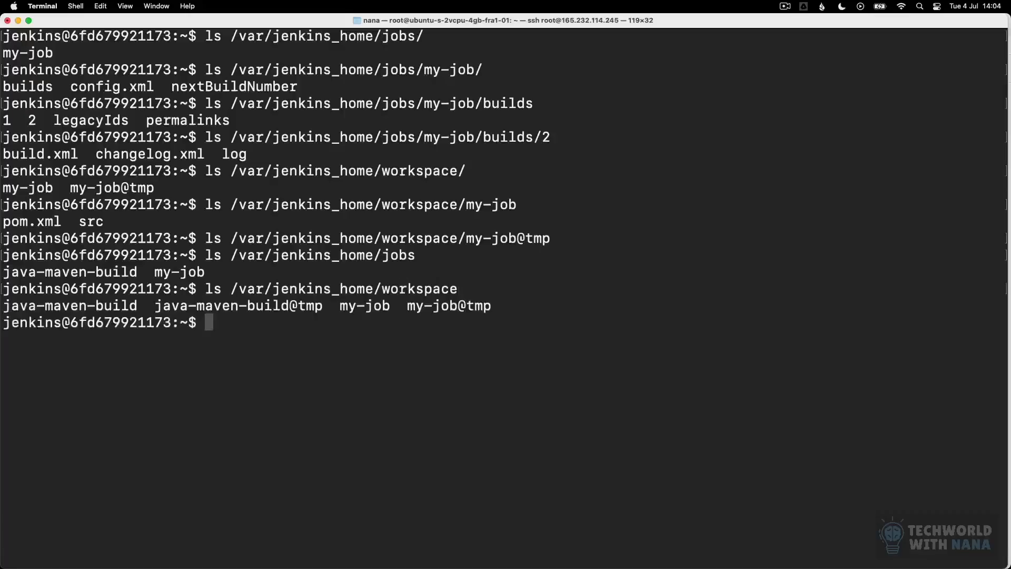
pyautogui.moveTo(134, 306); pyautogui.dragTo(6, 308)
pyautogui.click(293, 338)
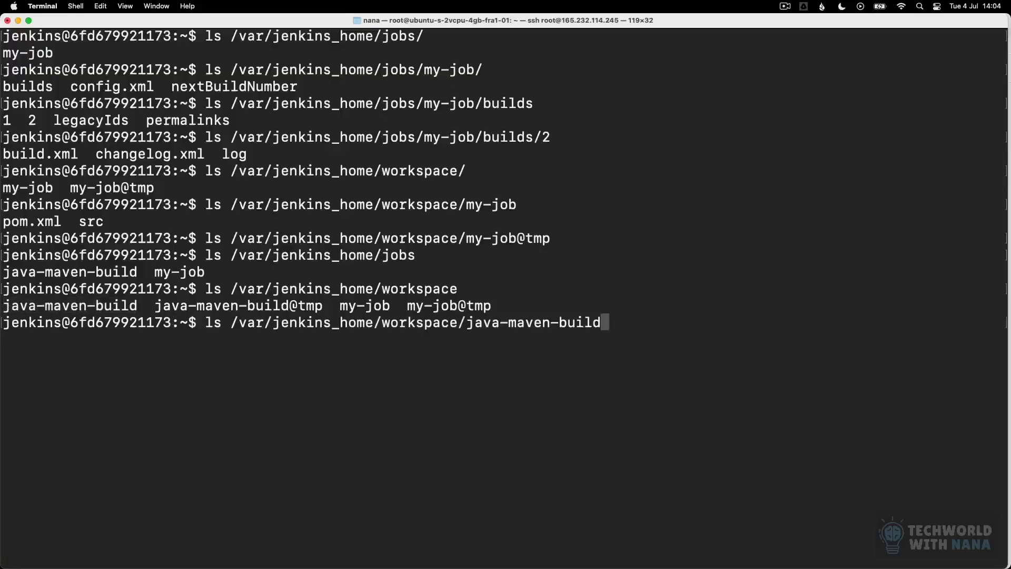
# Step: List the java-maven-build workspace contents and find the target folder
pyautogui.press('Return')
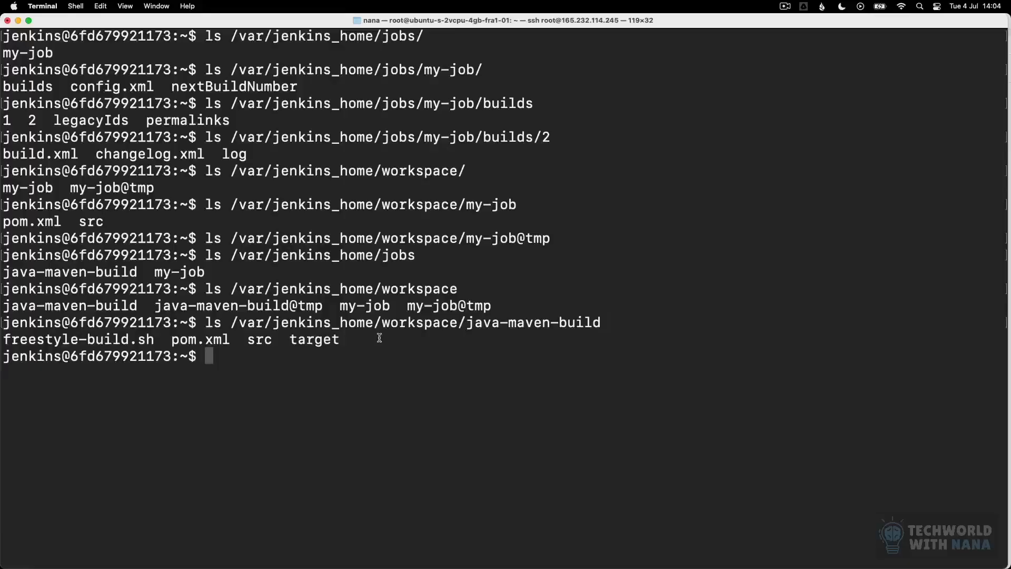
pyautogui.moveTo(381, 341); pyautogui.dragTo(14, 343)
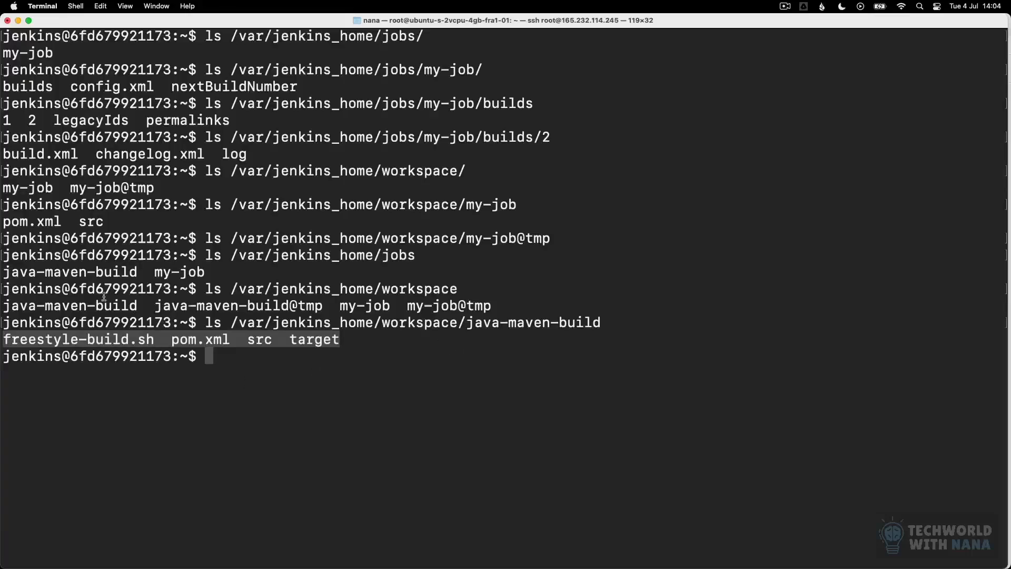
pyautogui.moveTo(283, 340); pyautogui.dragTo(375, 341)
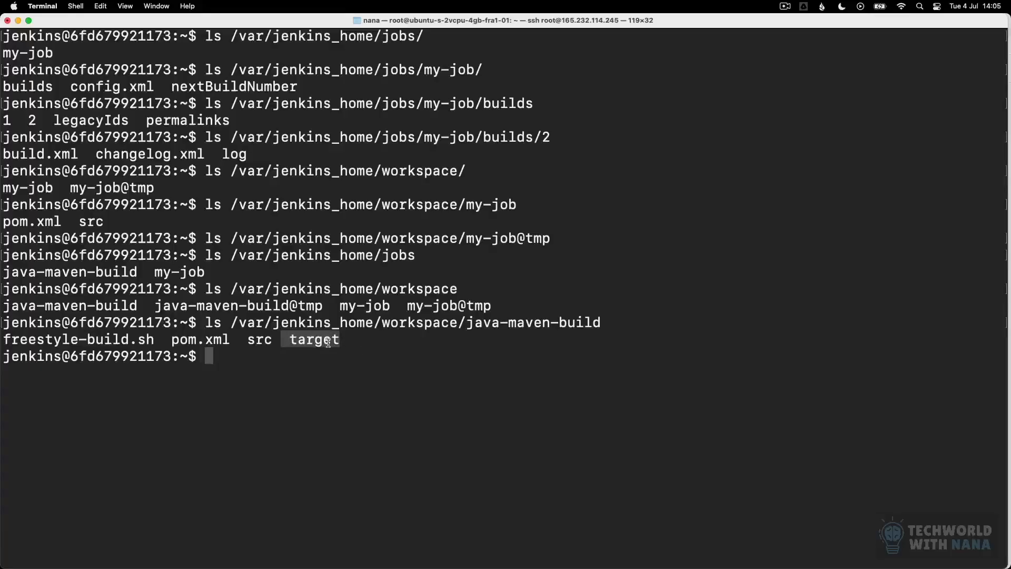
pyautogui.click(357, 354)
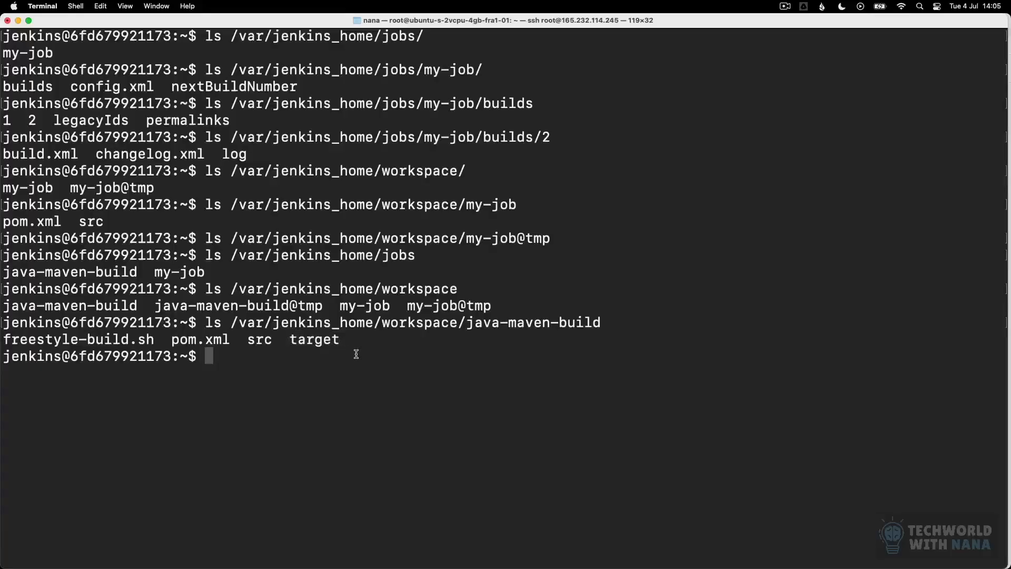
# Step: List the target folder and highlight the built java-maven-app-1.1.0-SNAPSHOT.jar
pyautogui.press('Up')
pyautogui.write('/target')
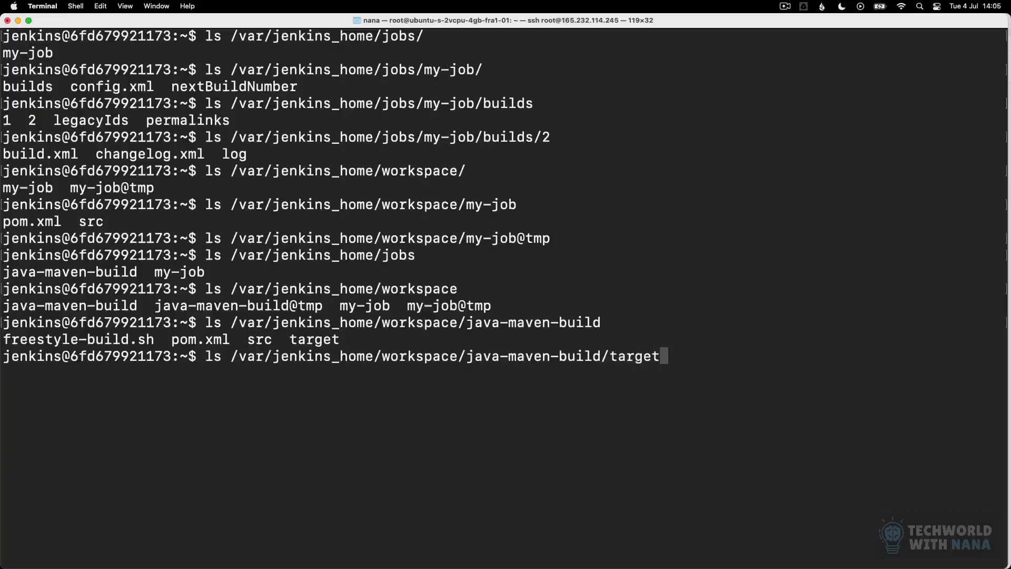
pyautogui.press('Return')
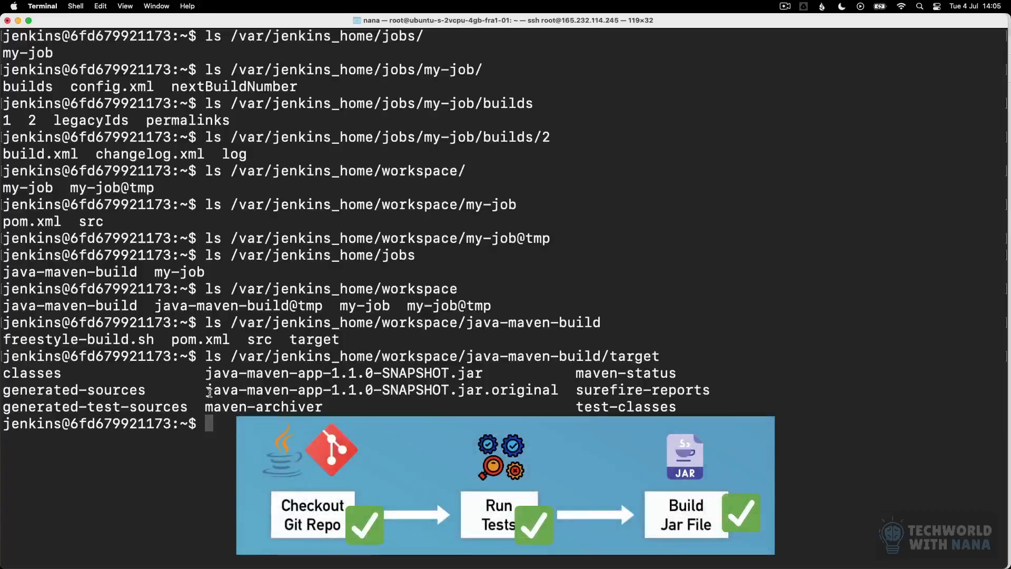
pyautogui.moveTo(204, 373); pyautogui.dragTo(492, 374)
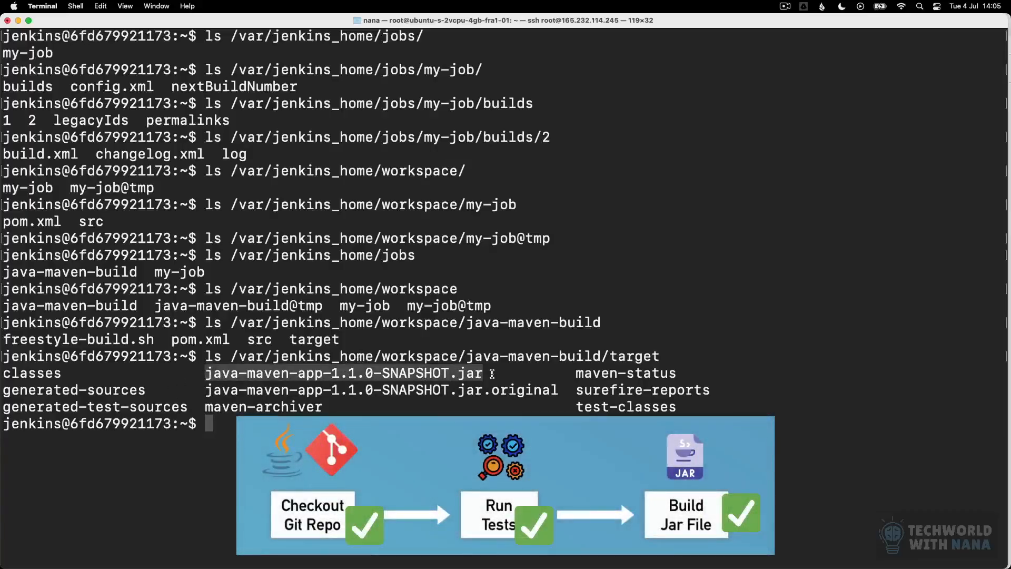